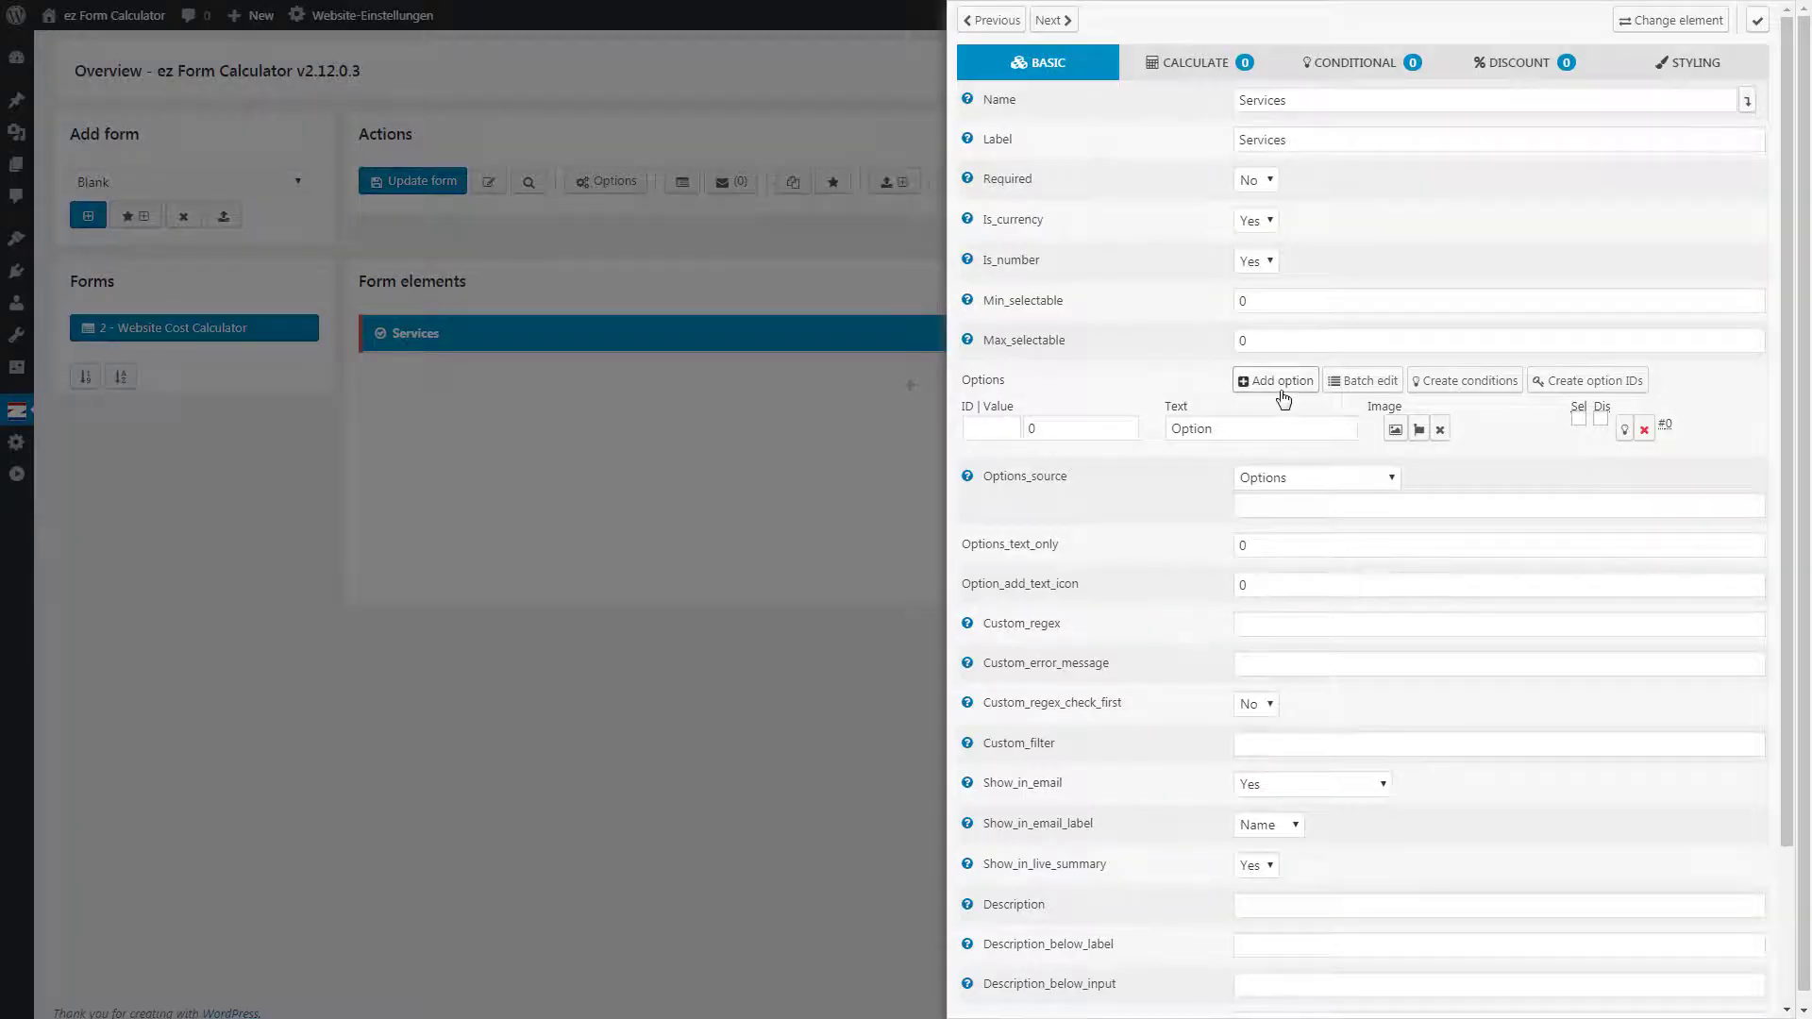
Step: Add three more options to the Services element and set the first option to SEO with a value of 500
left_click(1277, 385)
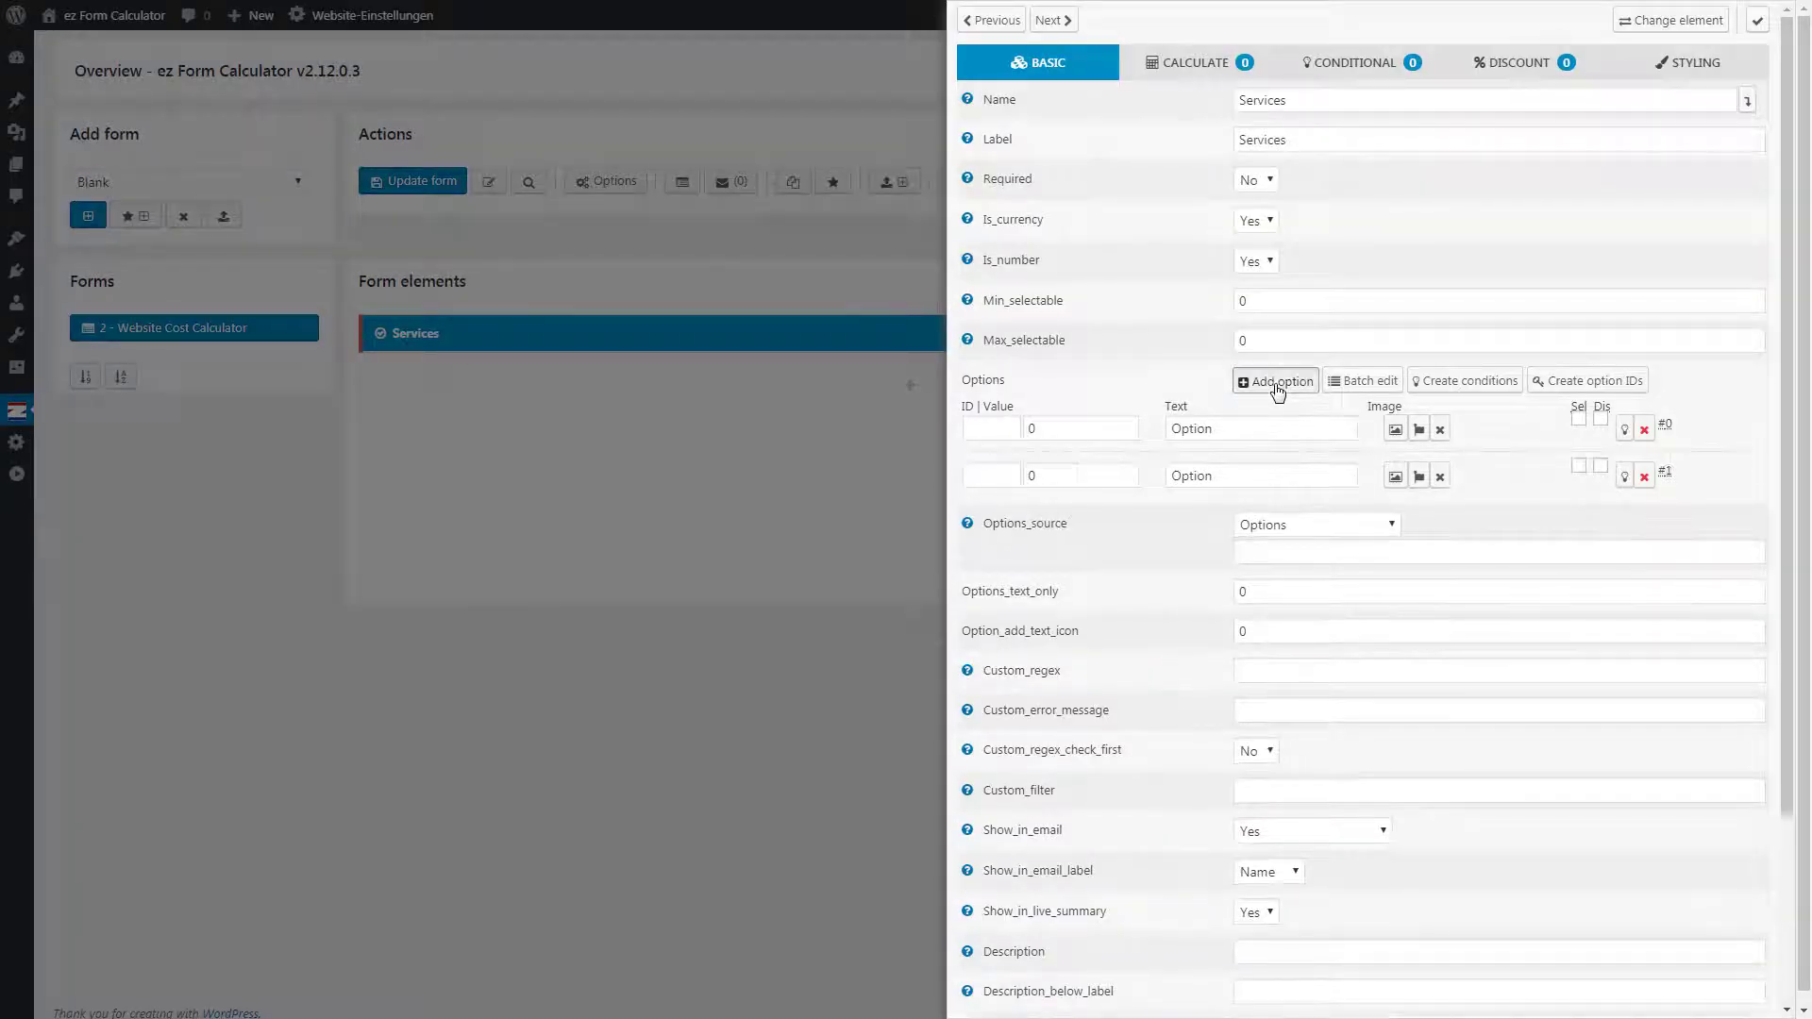
left_click(1276, 385)
left_click(1276, 385)
left_click_drag(1217, 432, 1168, 433)
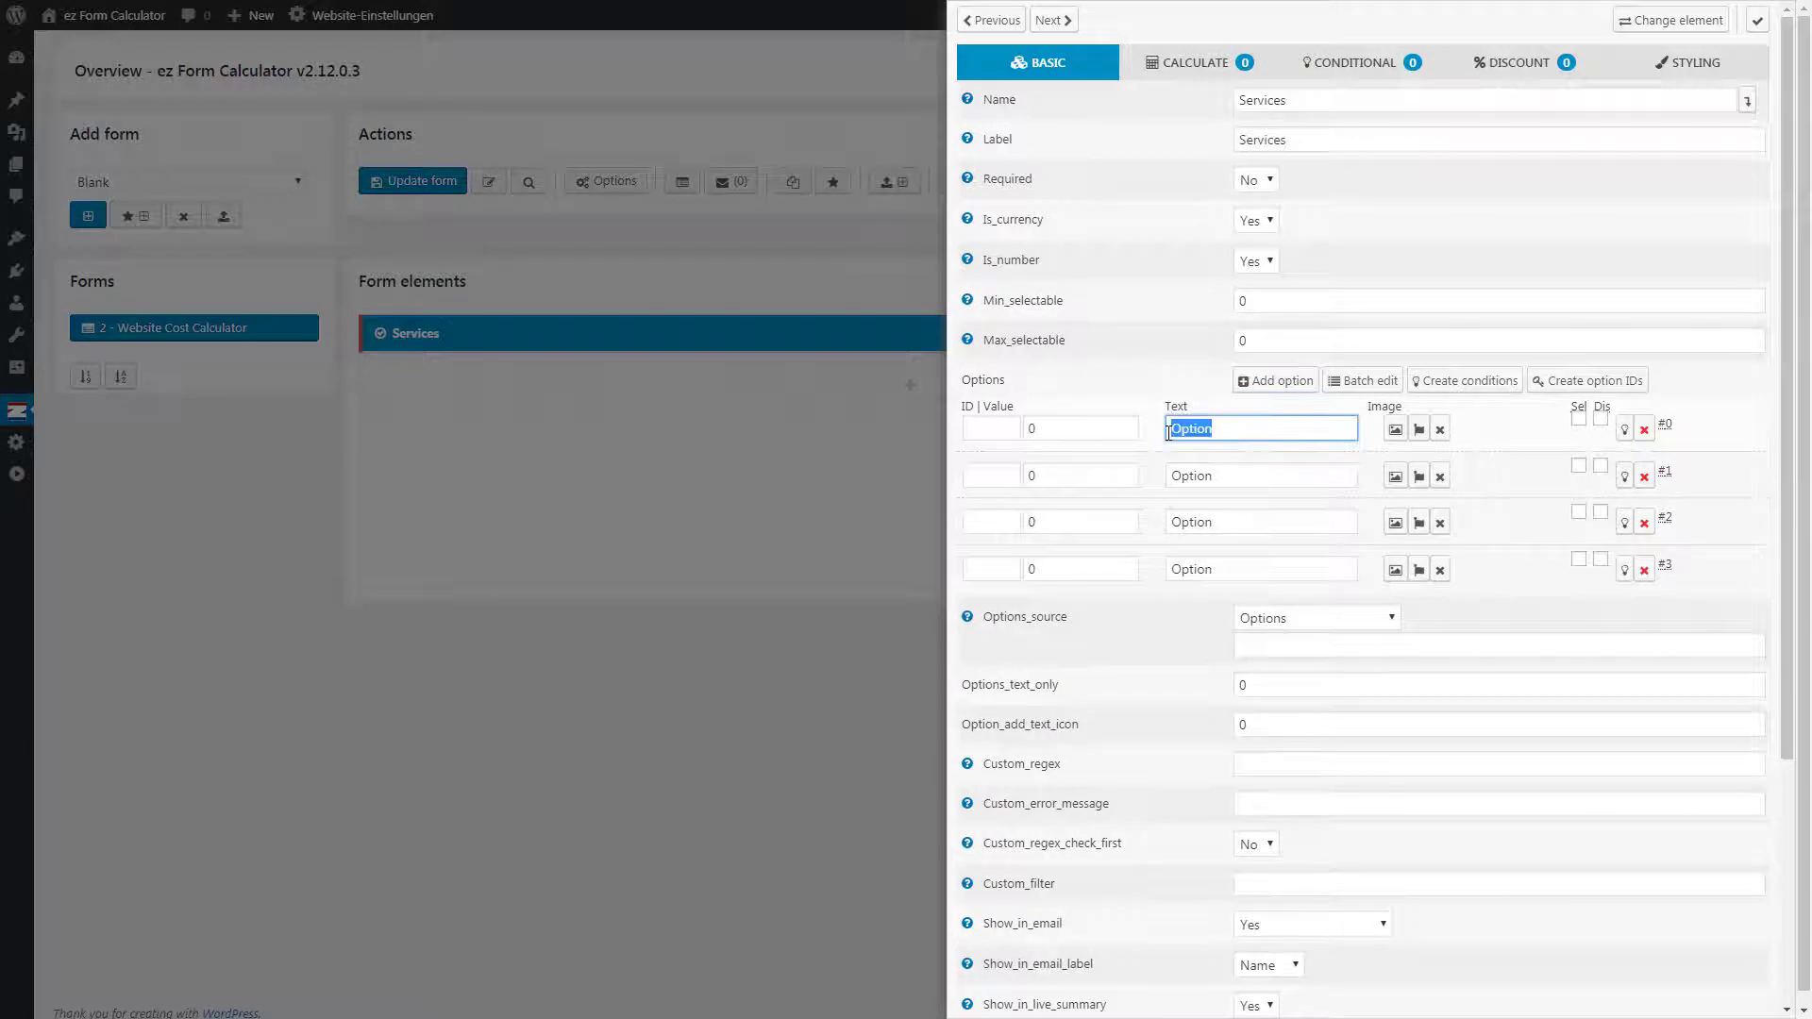
type("SEO")
double_click(1052, 430)
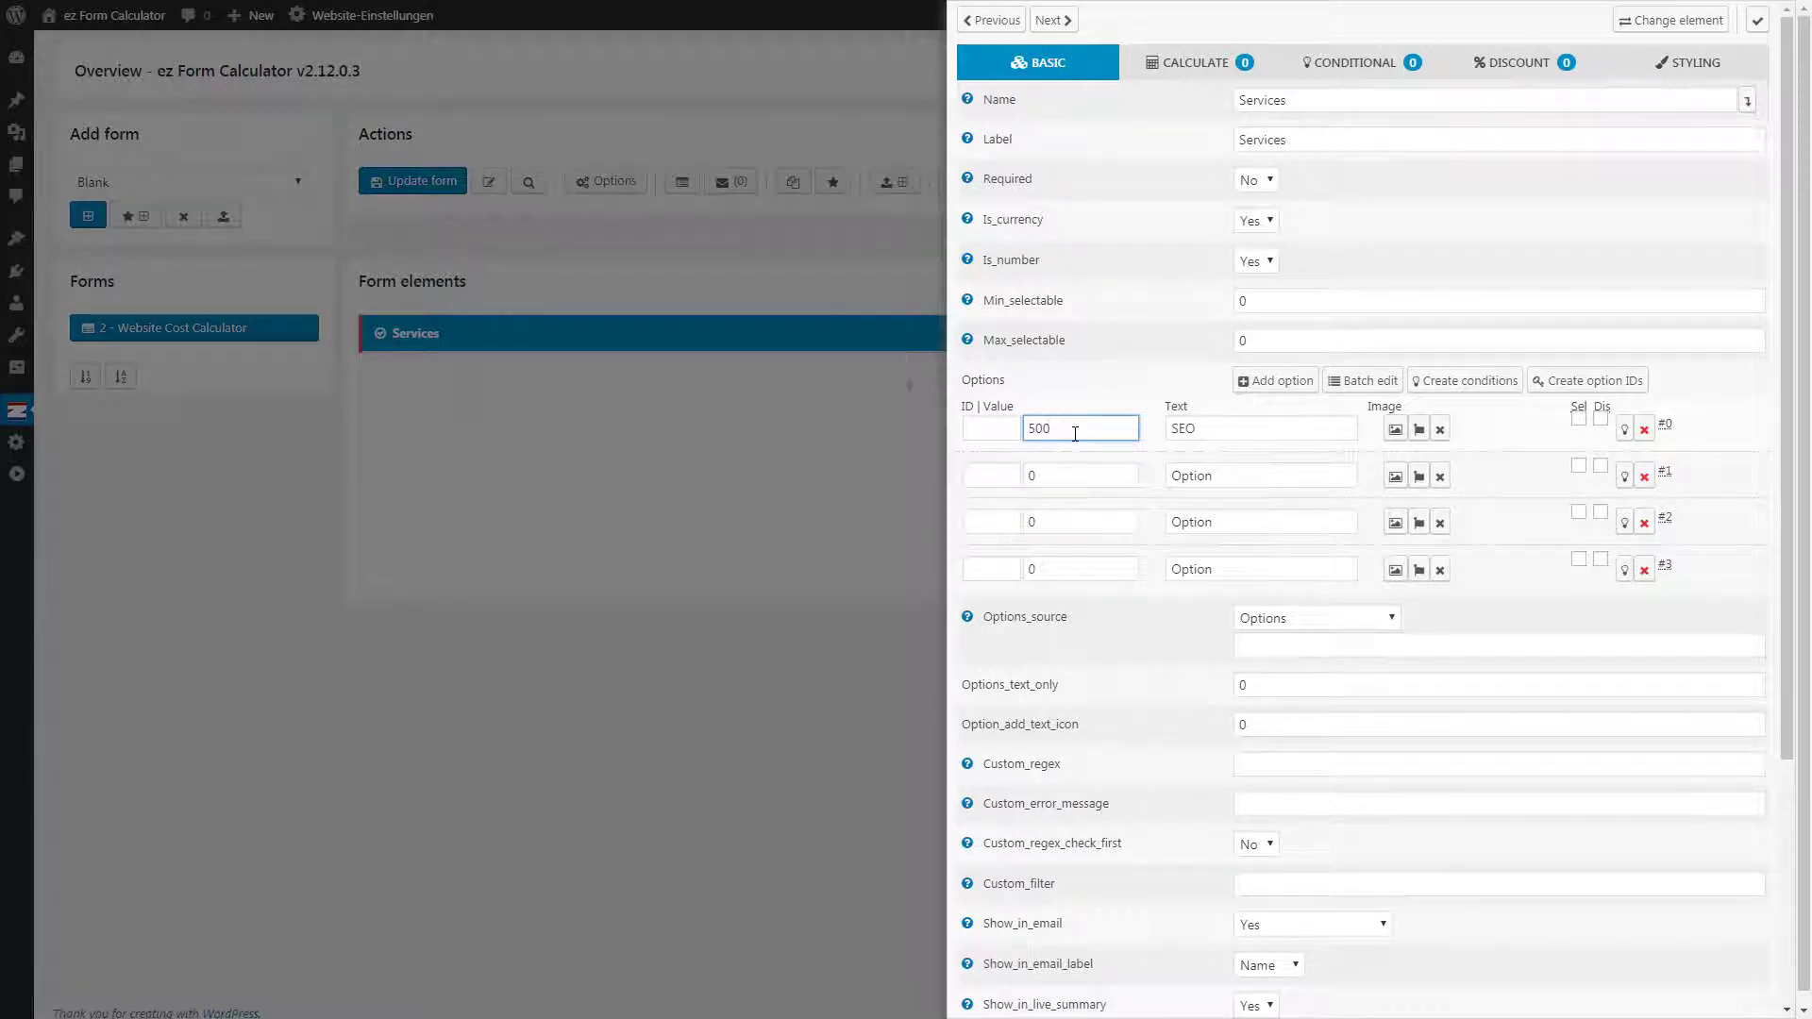
Step: Name the remaining three Services options Logo, App and Website
left_click_drag(1236, 475, 1160, 479)
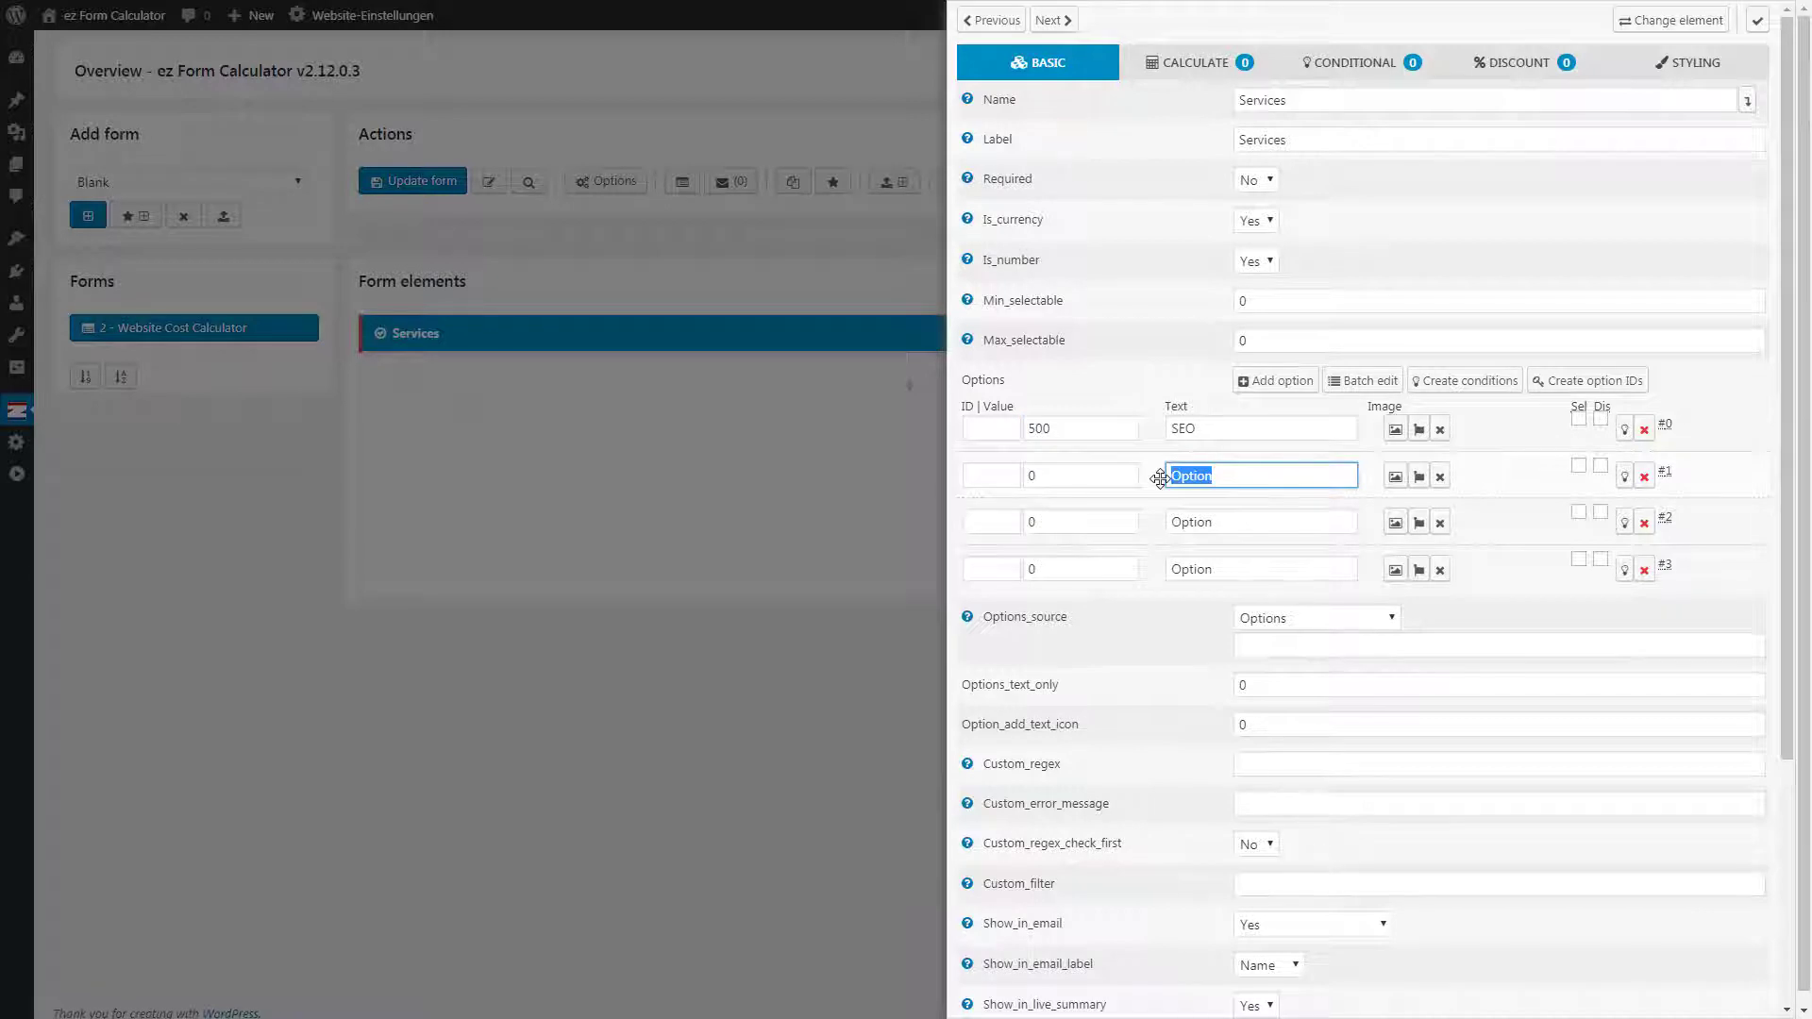
type("Logo")
double_click(1171, 522)
type("App")
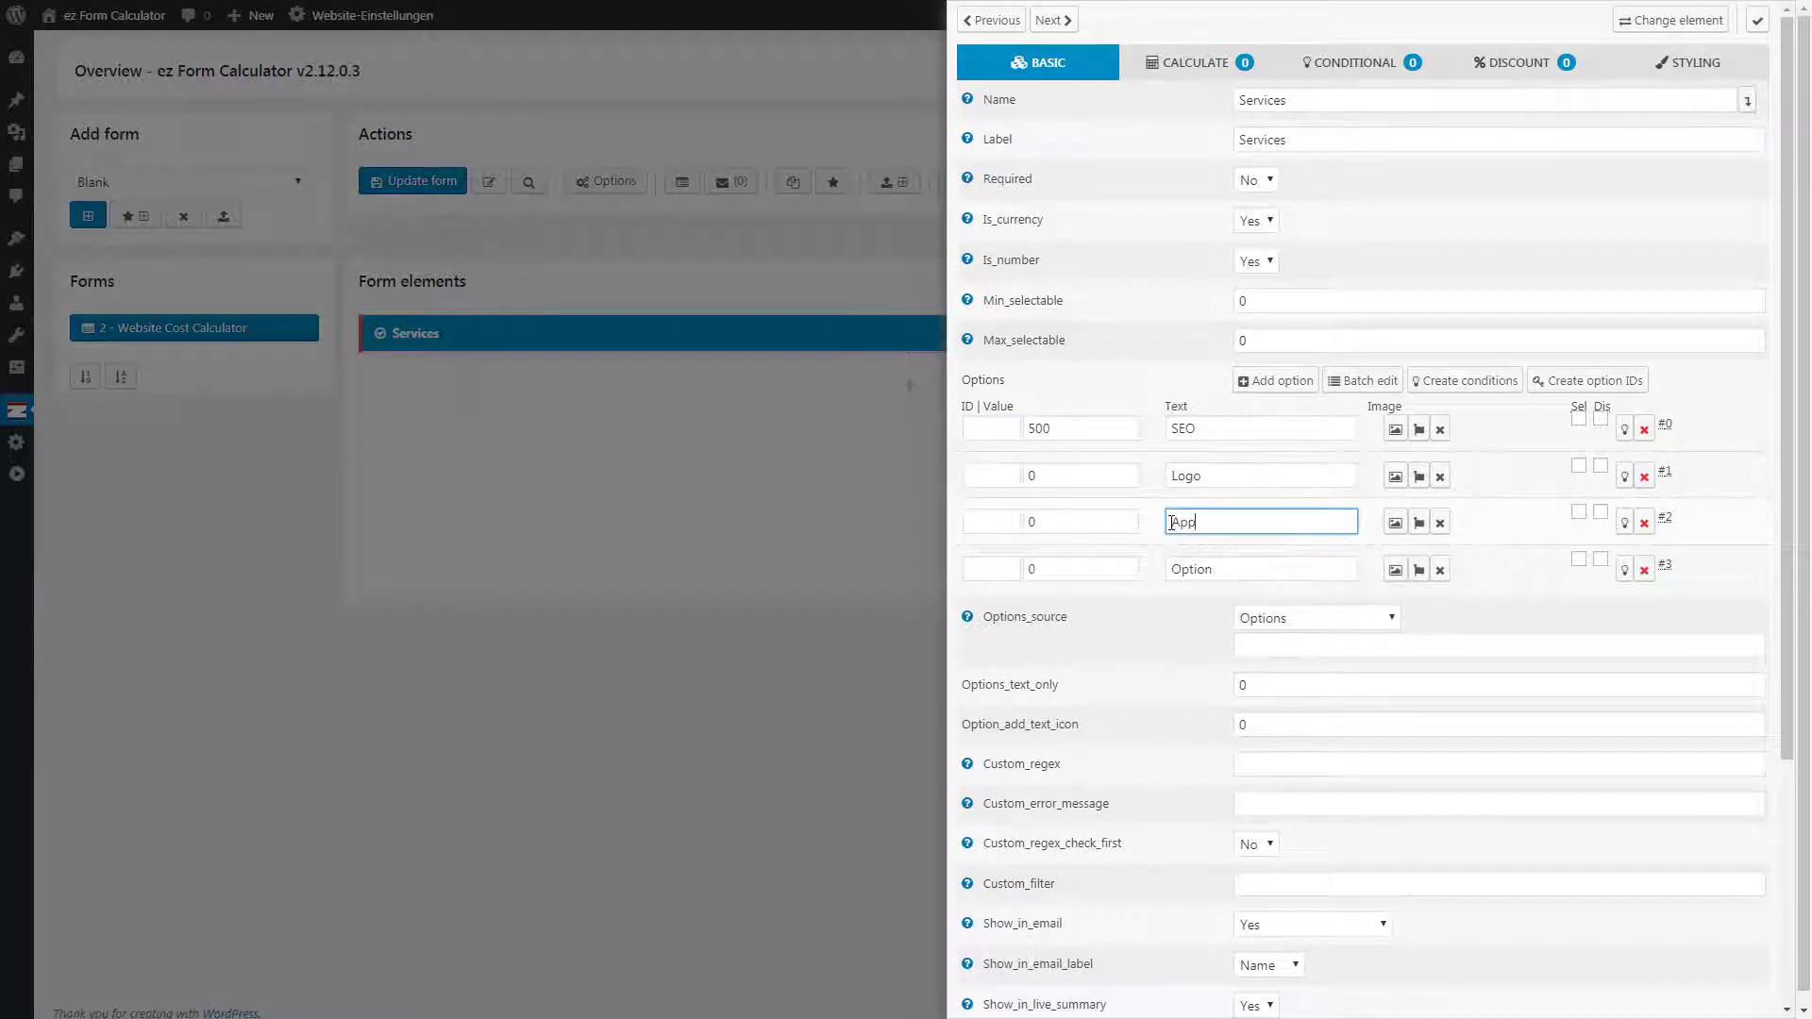
left_click_drag(1227, 569, 1116, 564)
type("Website")
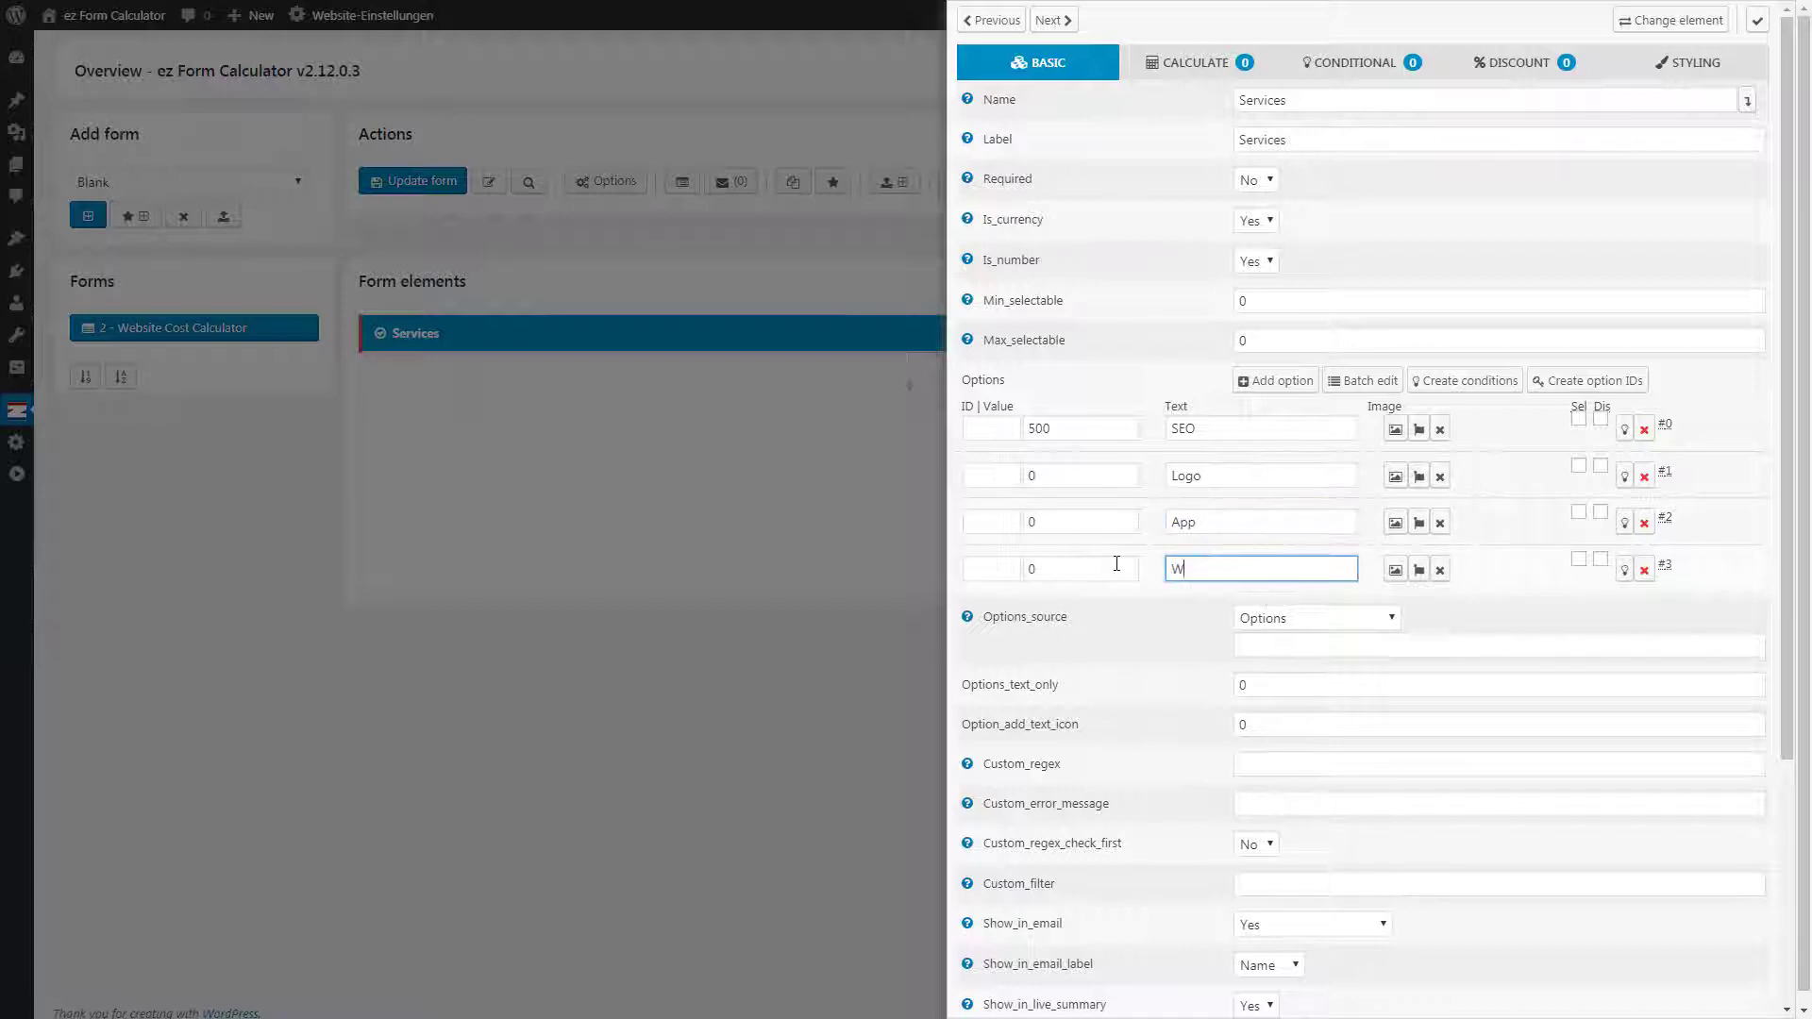
Step: Set the option values to 750 for Logo, 1000 for App and 1500 for Website, and update the form
left_click(1031, 475)
double_click(1077, 482)
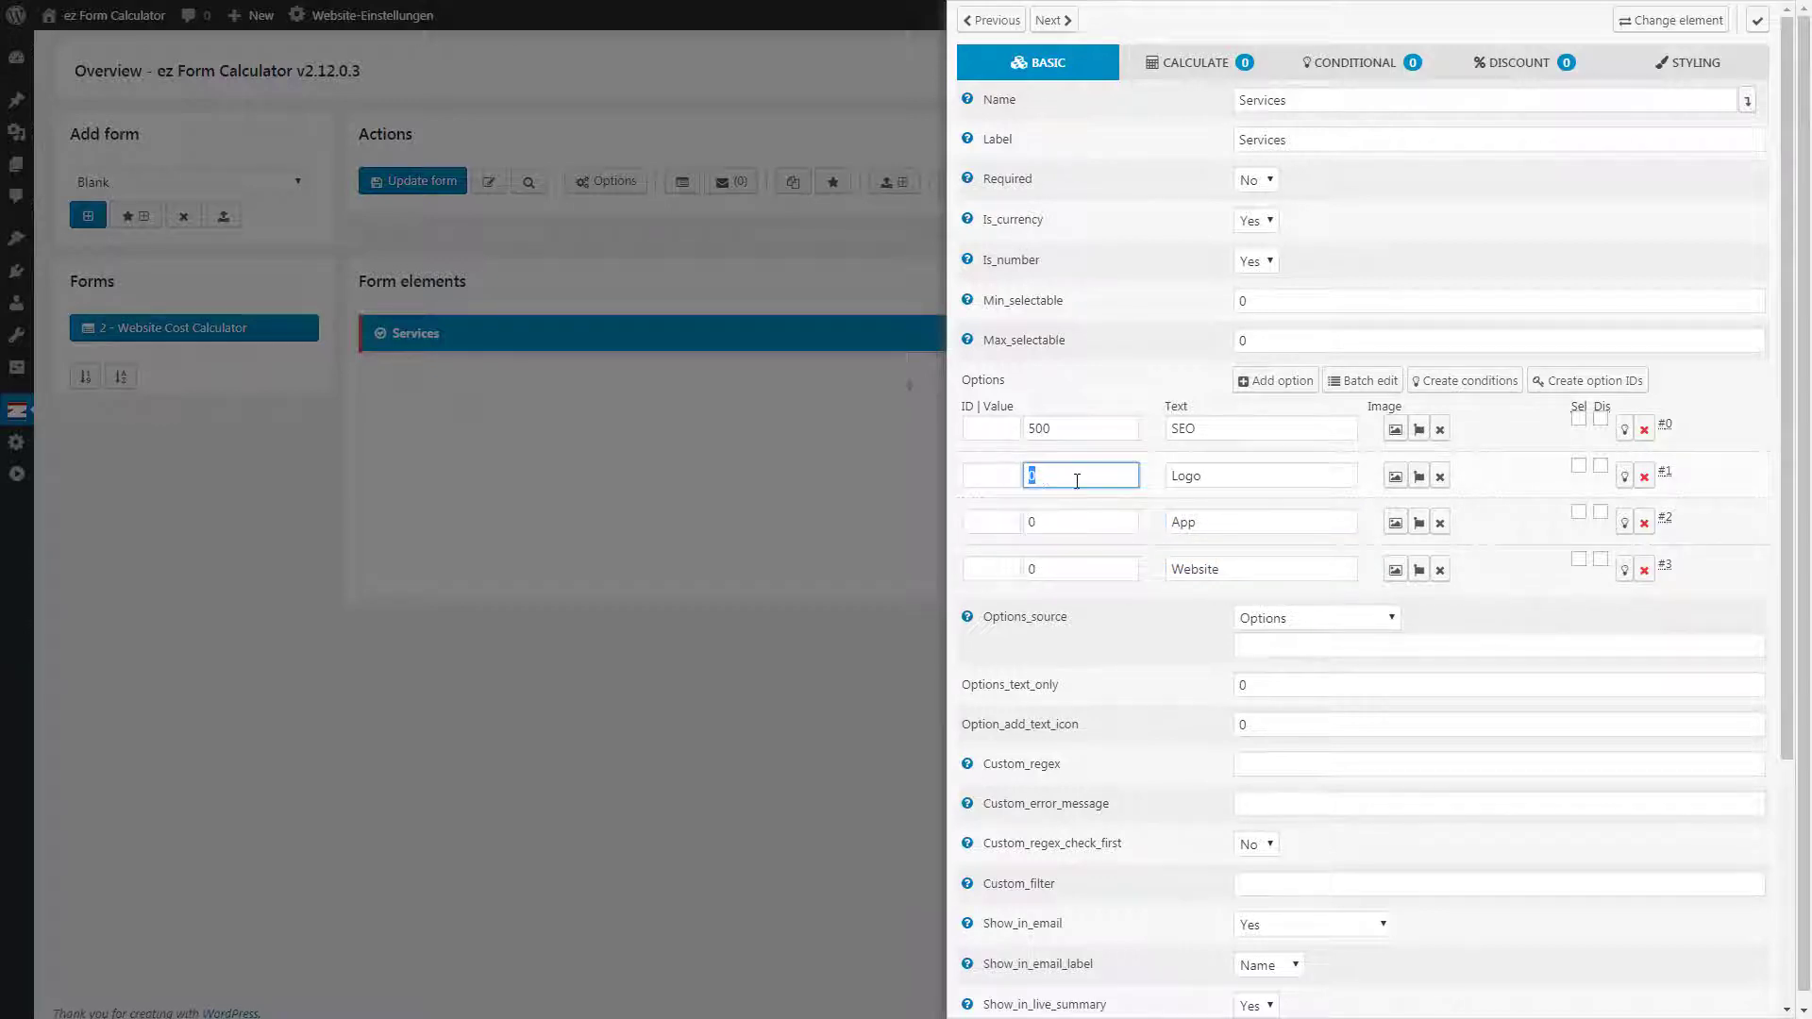
type("750")
left_click(1055, 525)
left_click(736, 585)
left_click(405, 183)
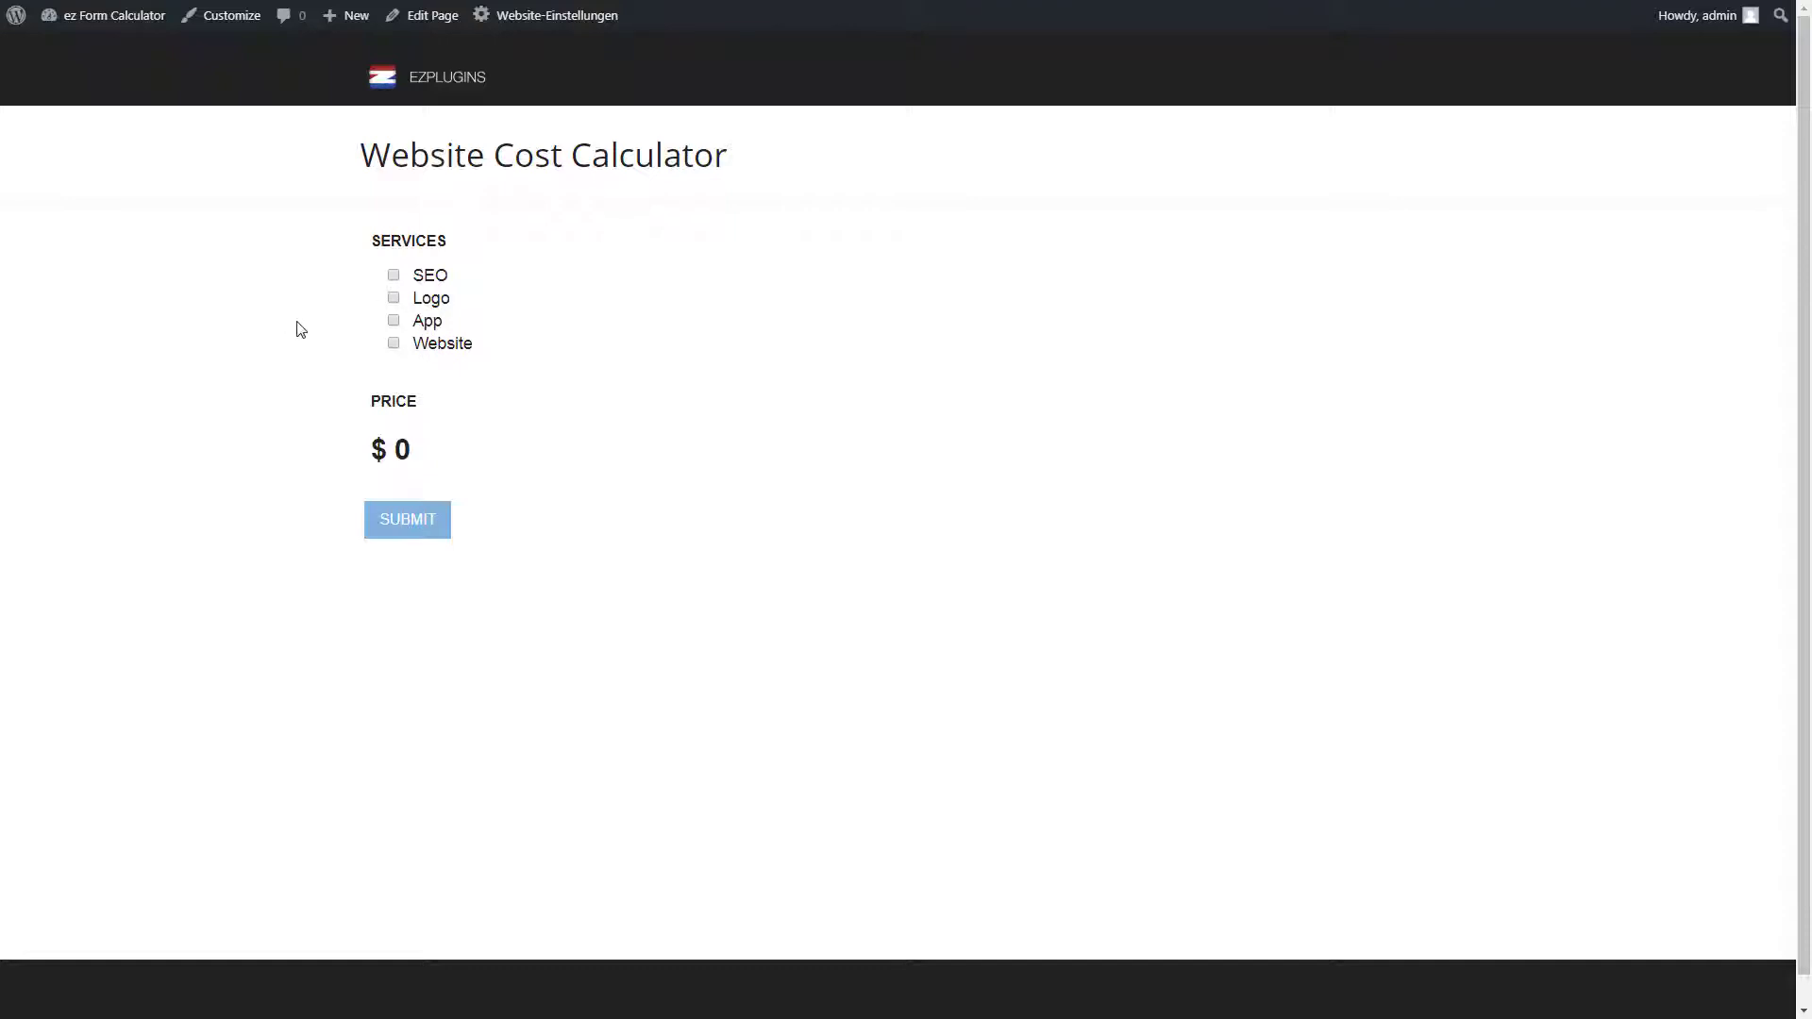
Step: Test the price calculation on the published form by selecting the SEO and Logo services
left_click(441, 280)
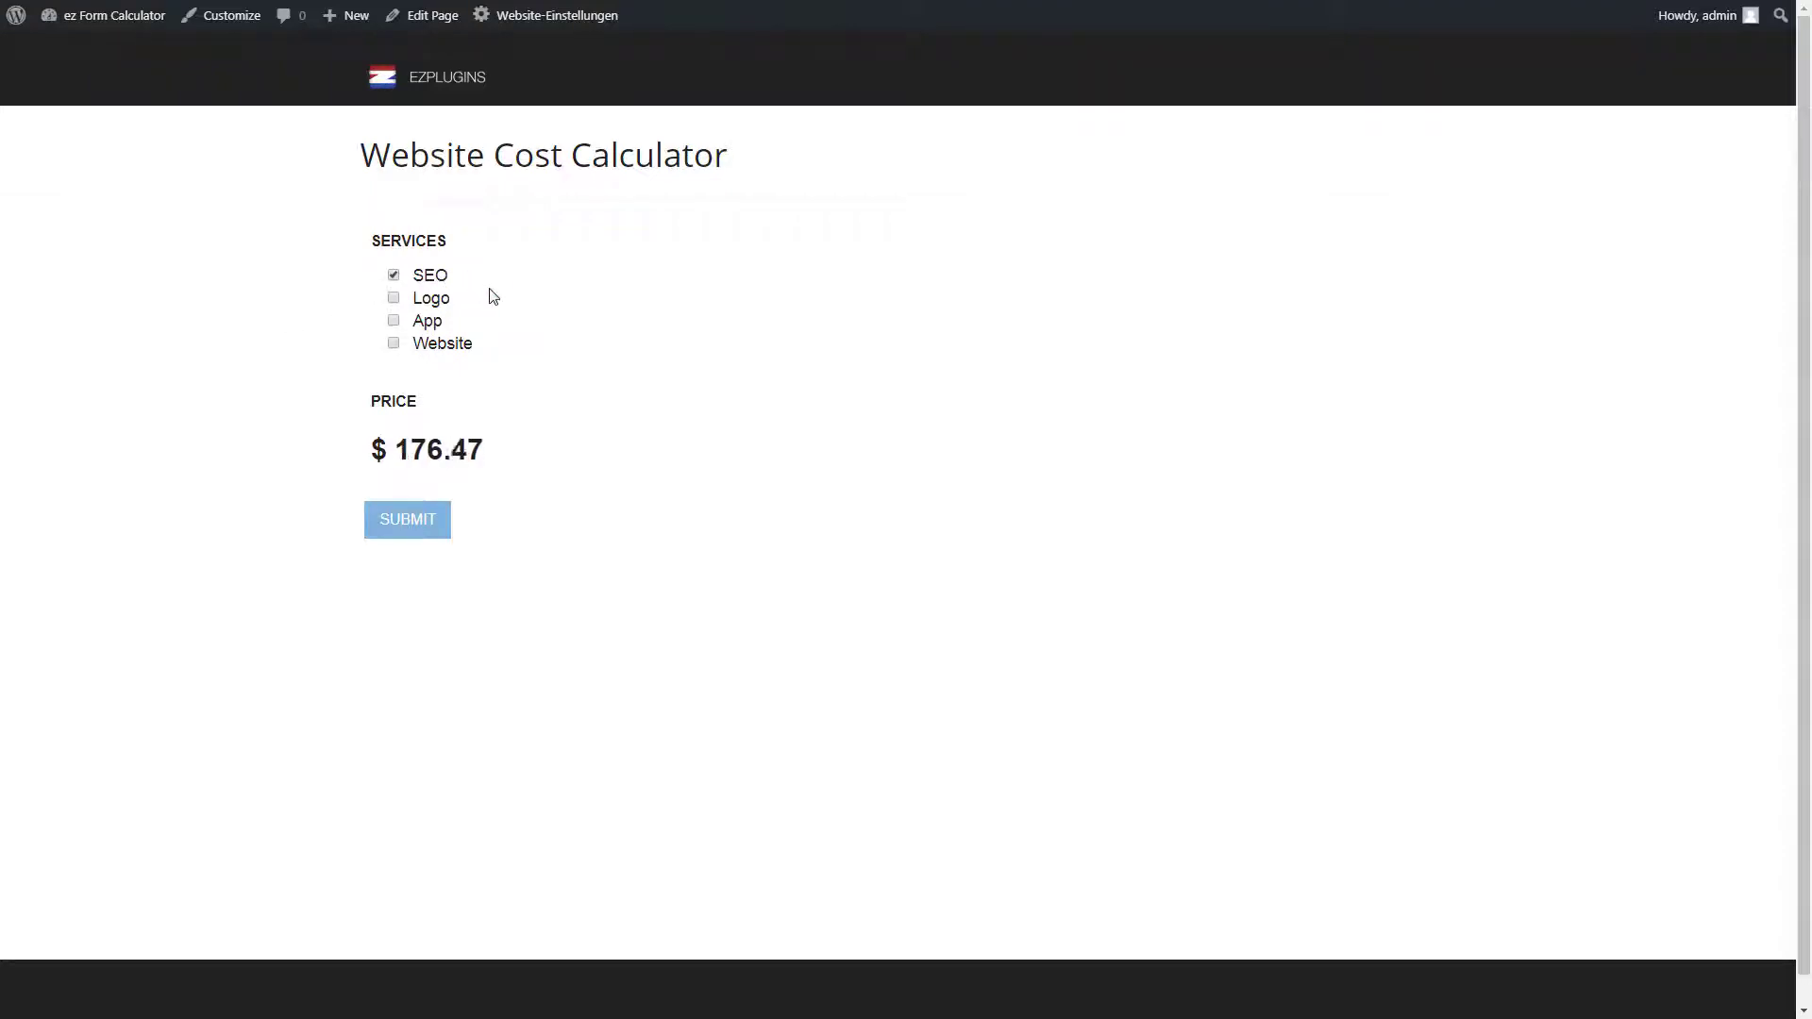
left_click(436, 299)
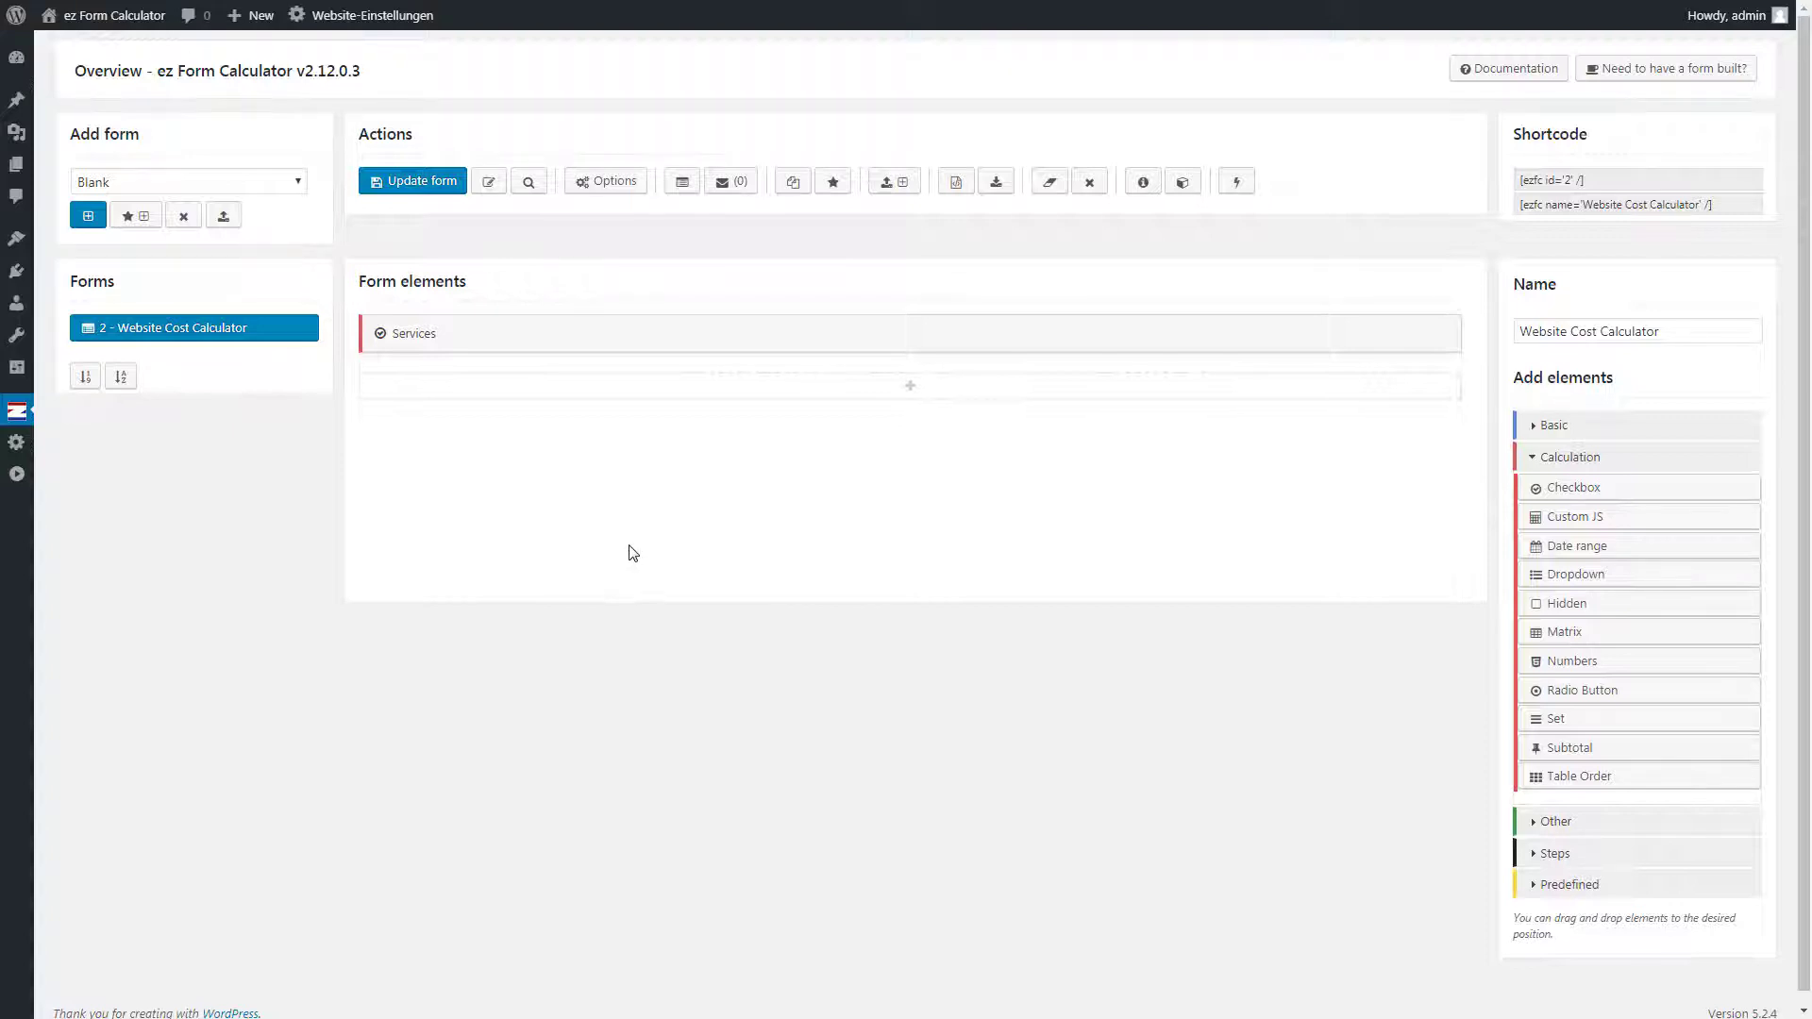
Step: Add a Numbers element below Services, name it Website Pages and set its factor to 50
left_click_drag(1572, 665, 900, 529)
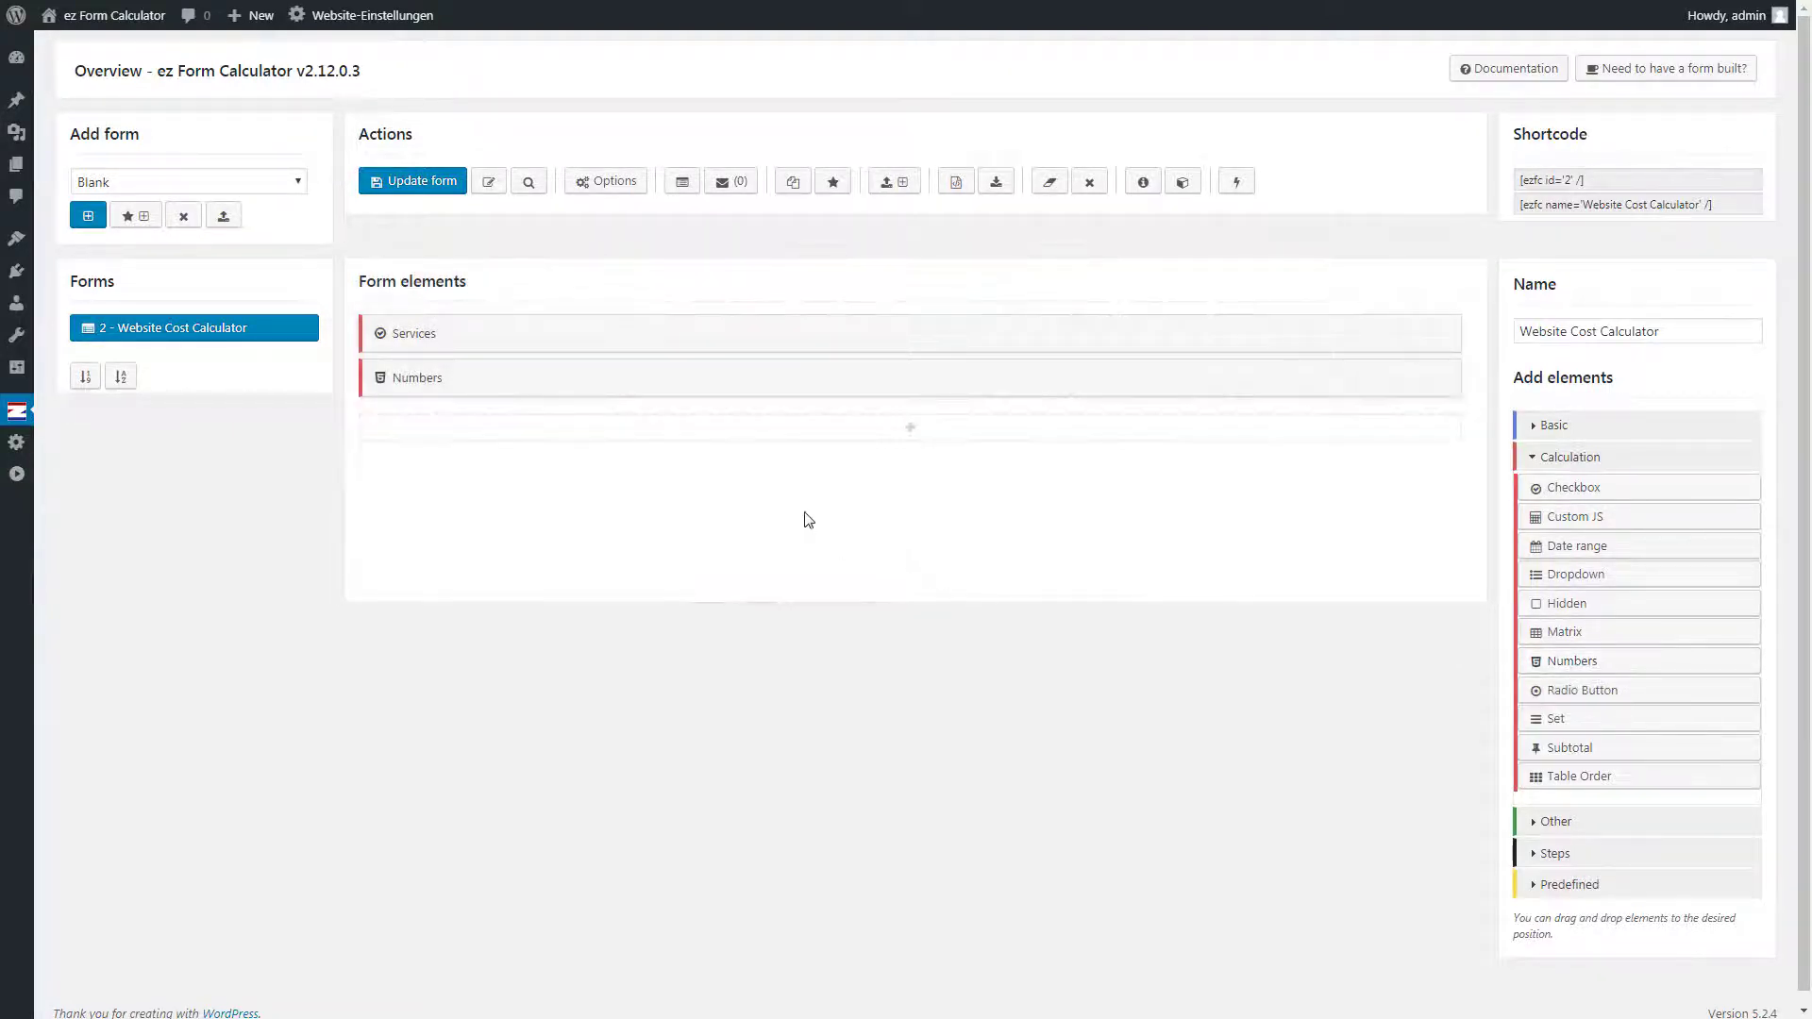
left_click(563, 394)
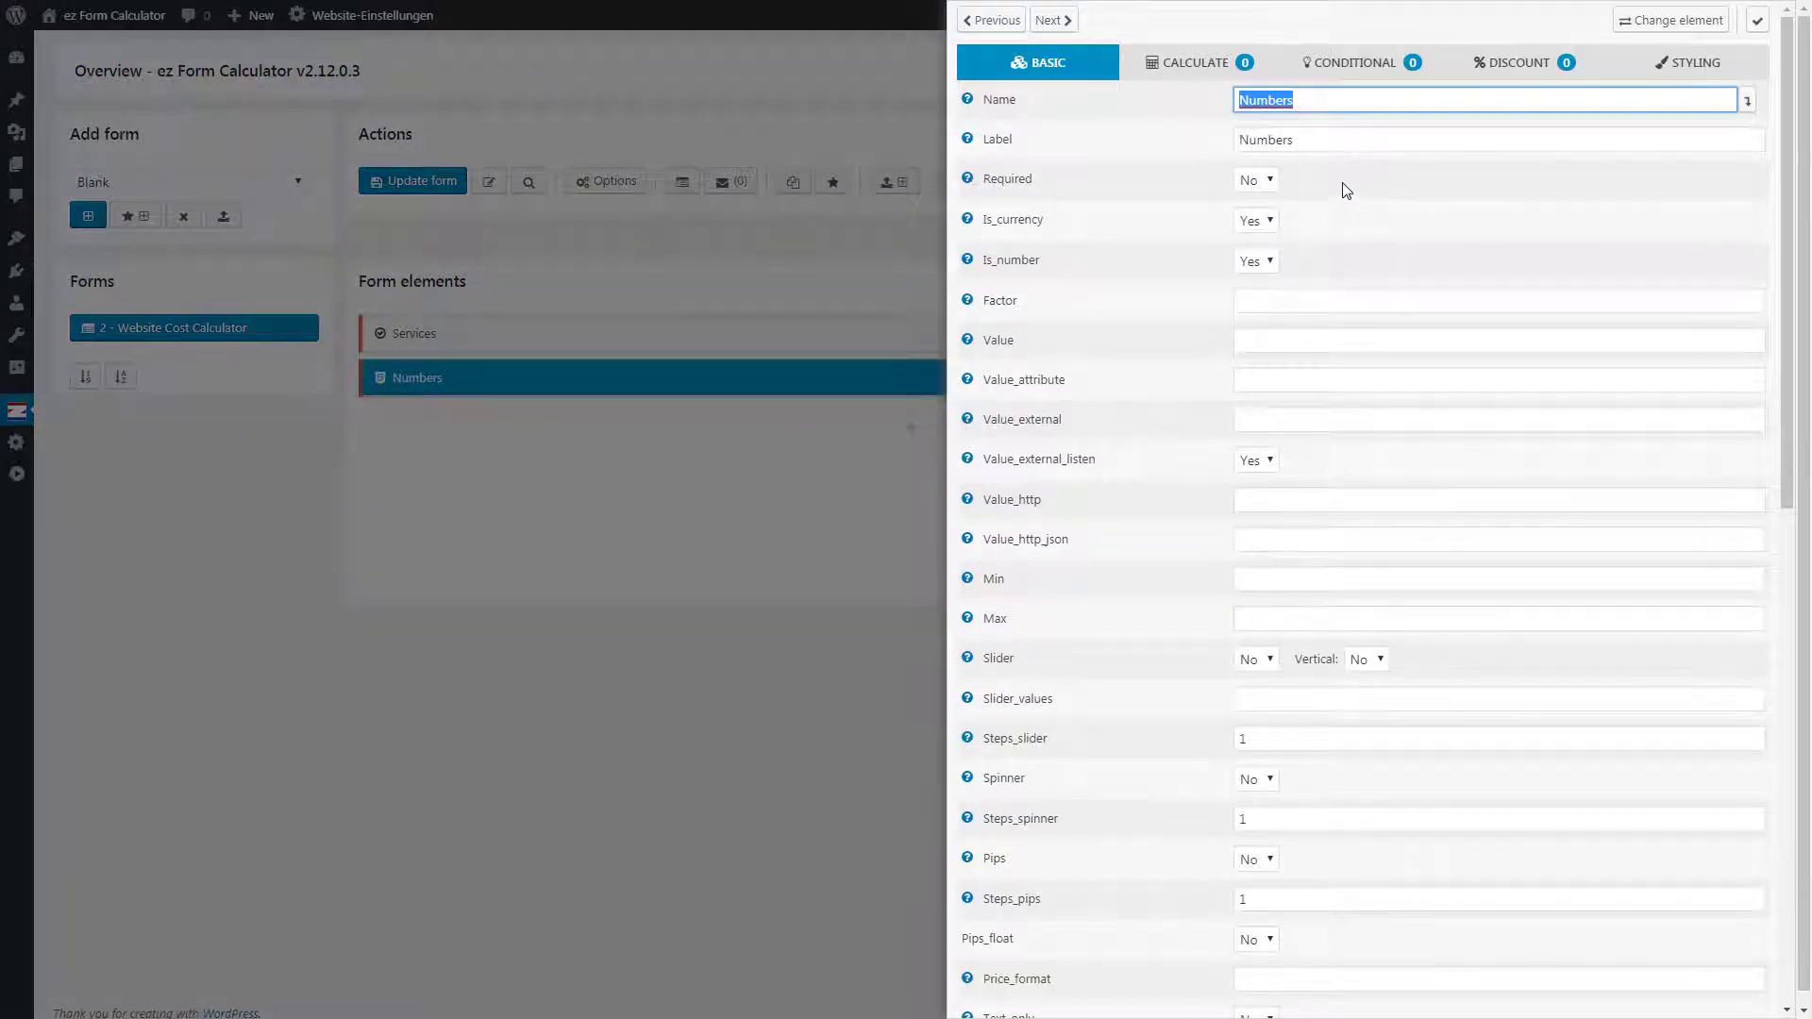
type("Website Pages")
left_click(1338, 189)
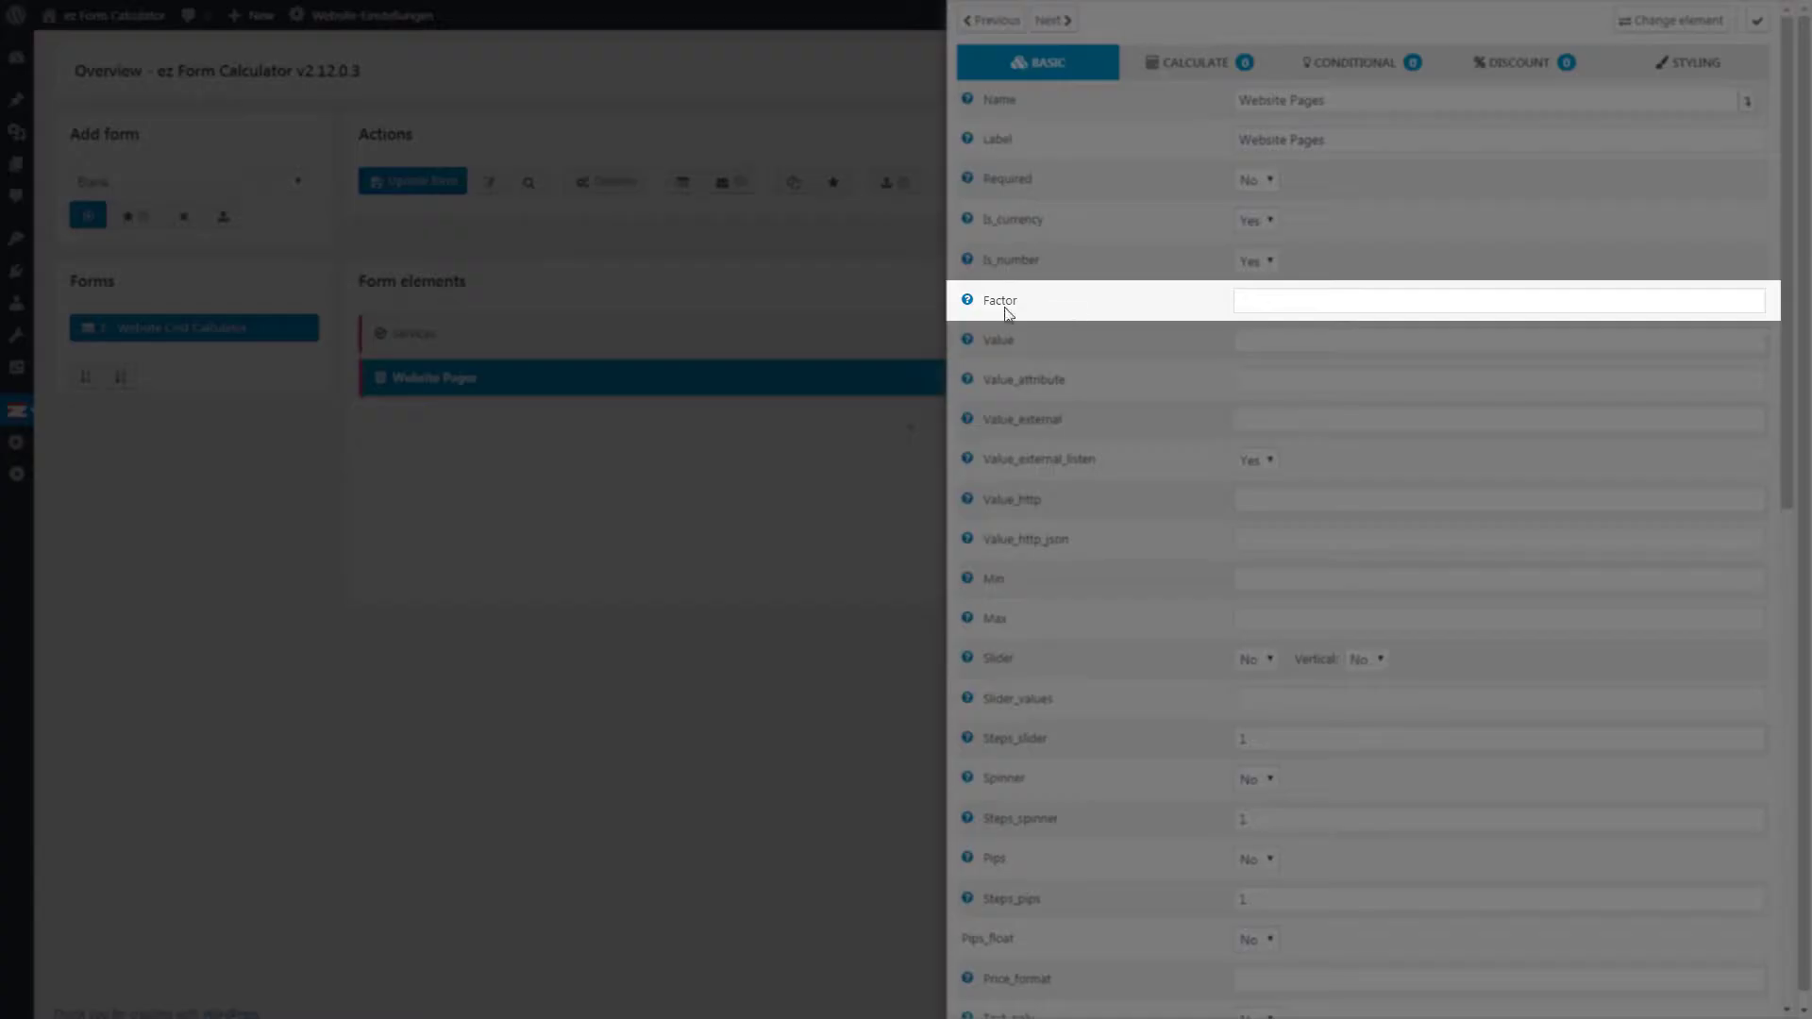
left_click(1261, 303)
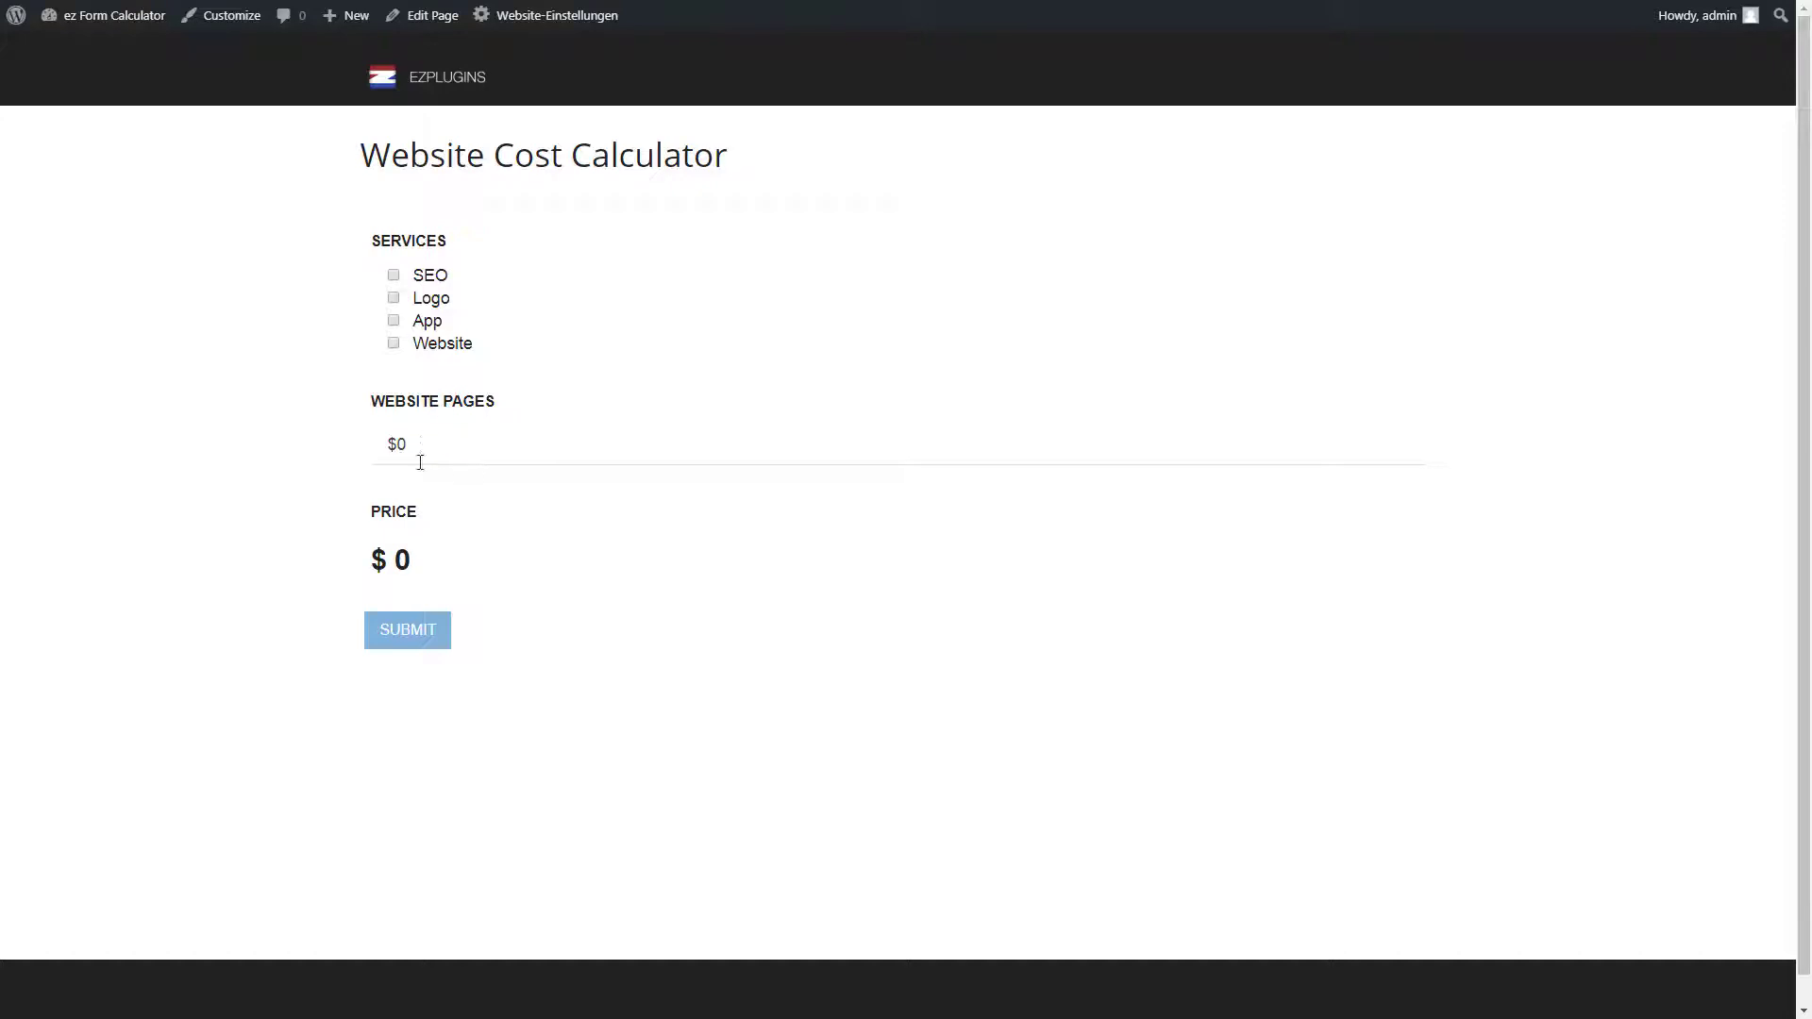
Step: Test the Website Pages field on the published form with a value of 50
key("Tab")
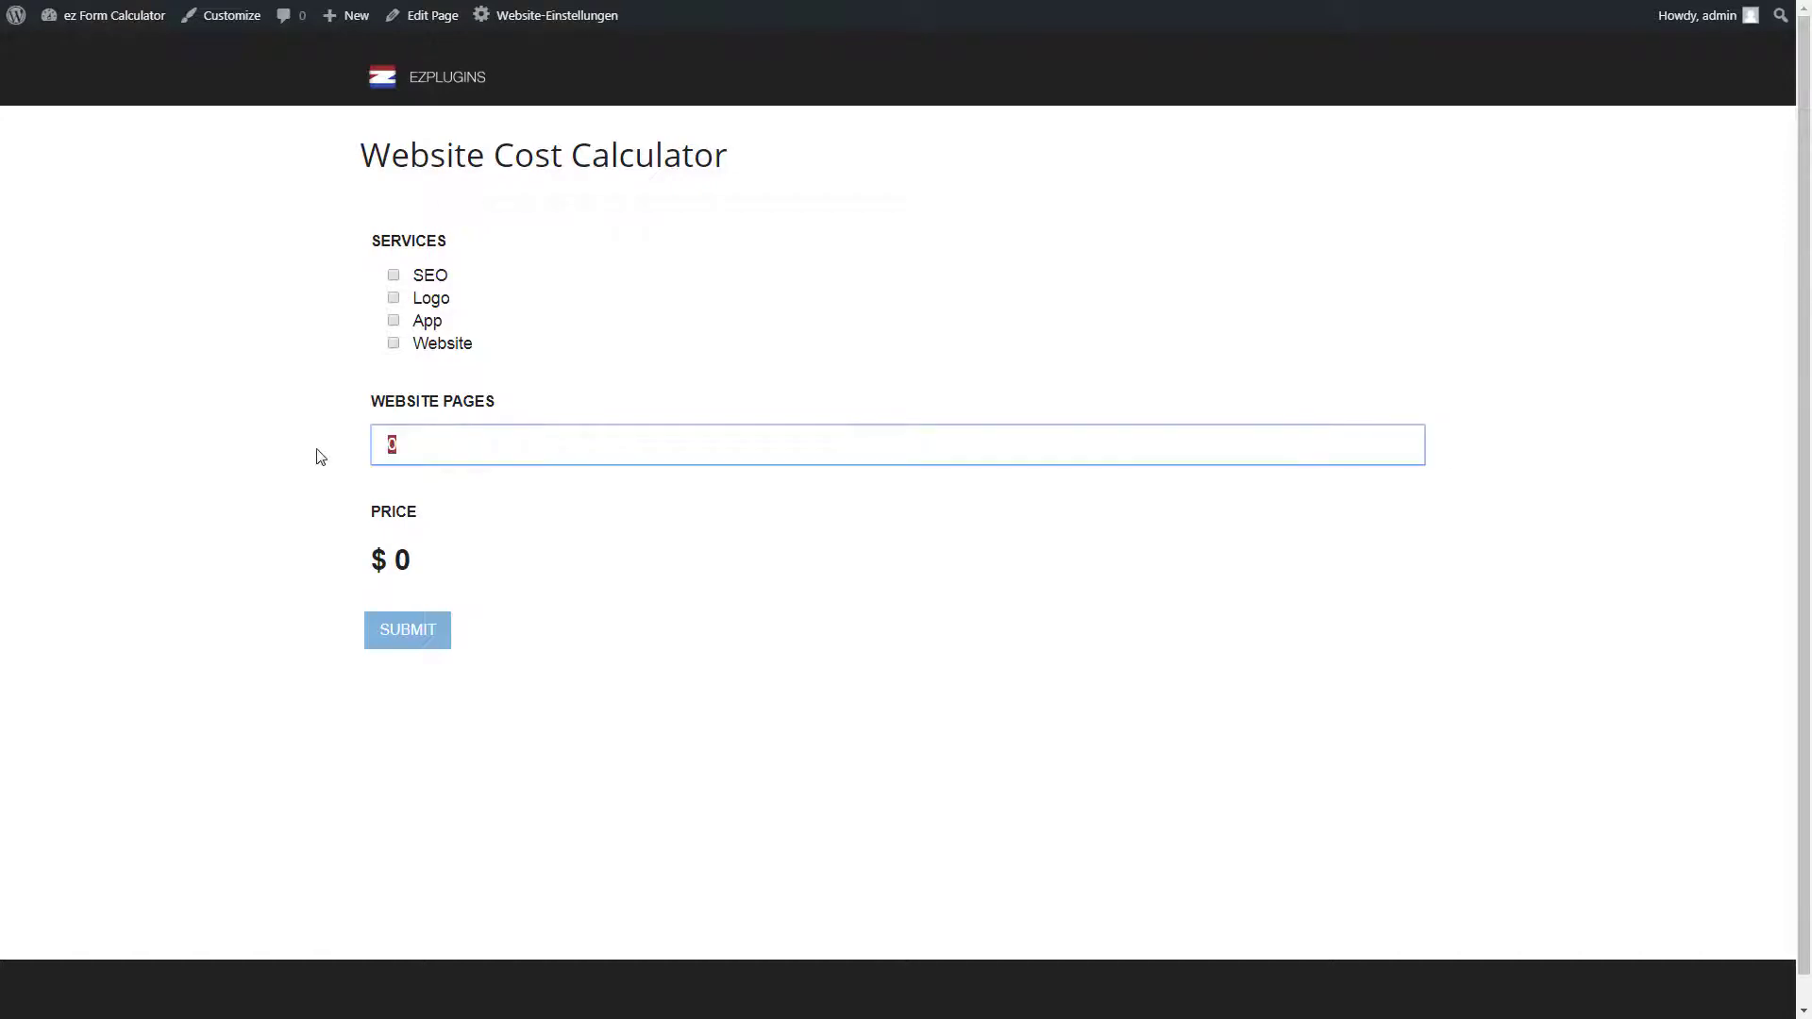
type("50")
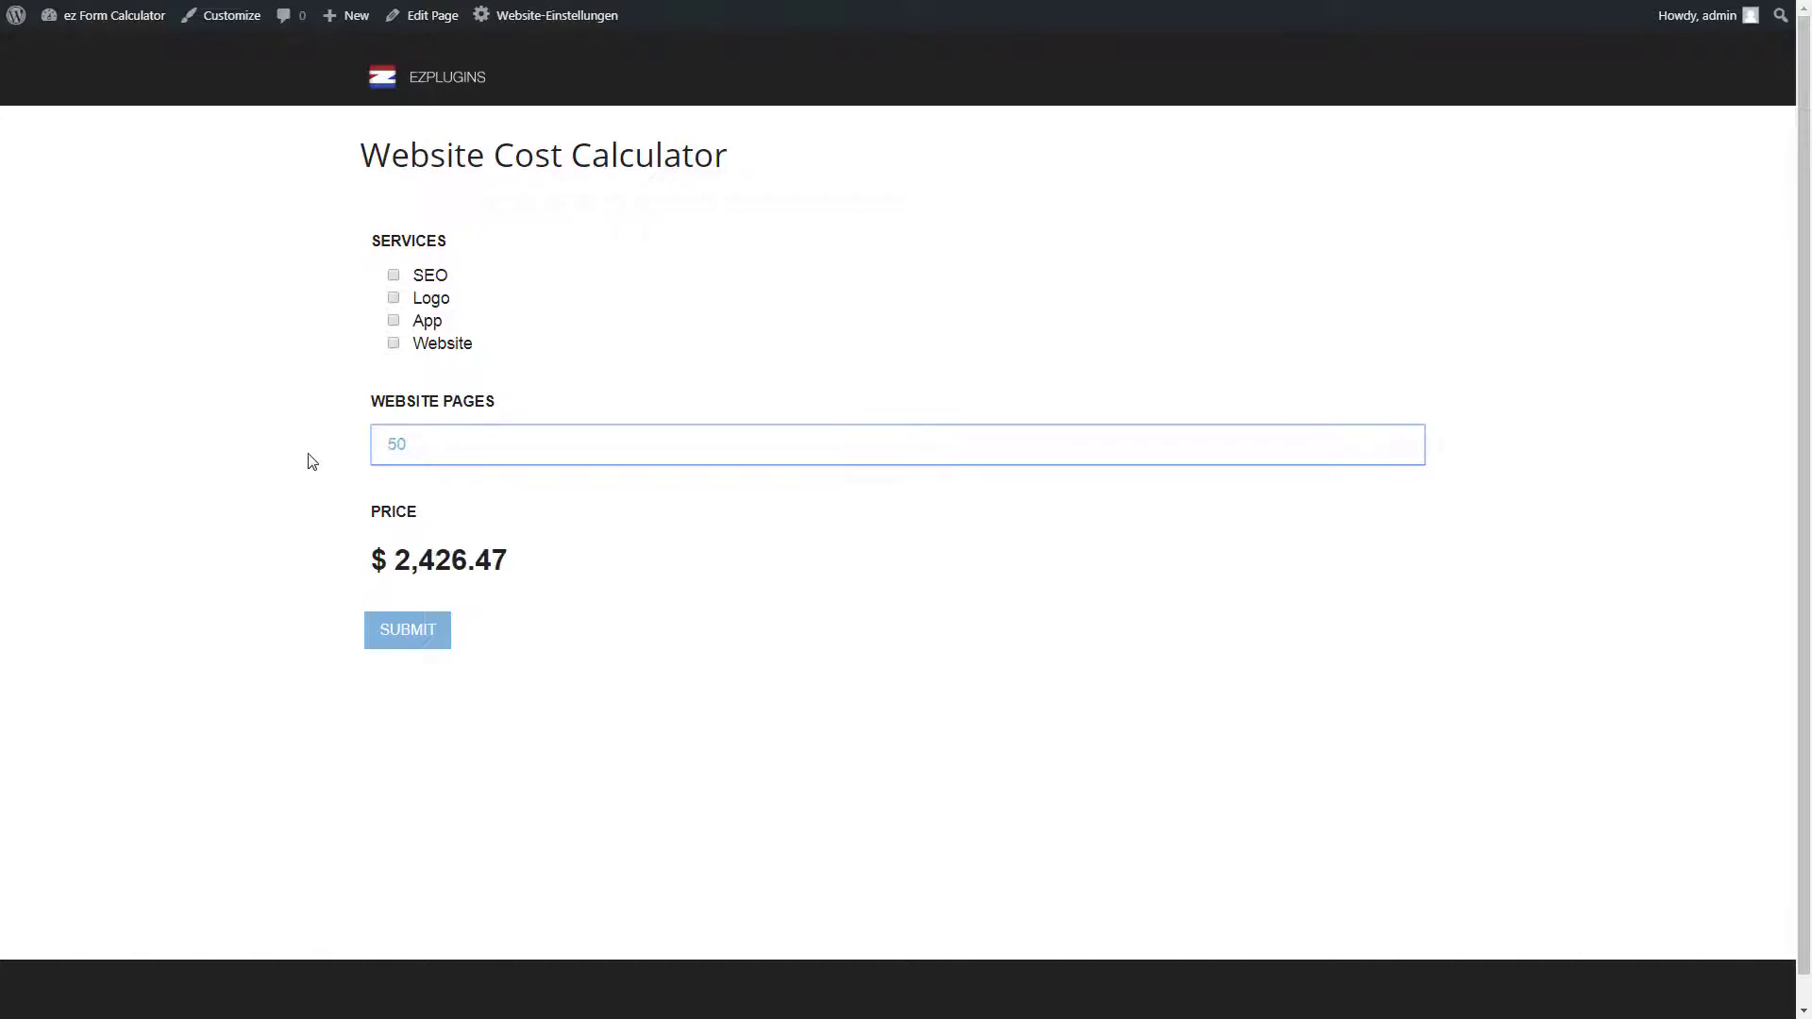
left_click(256, 478)
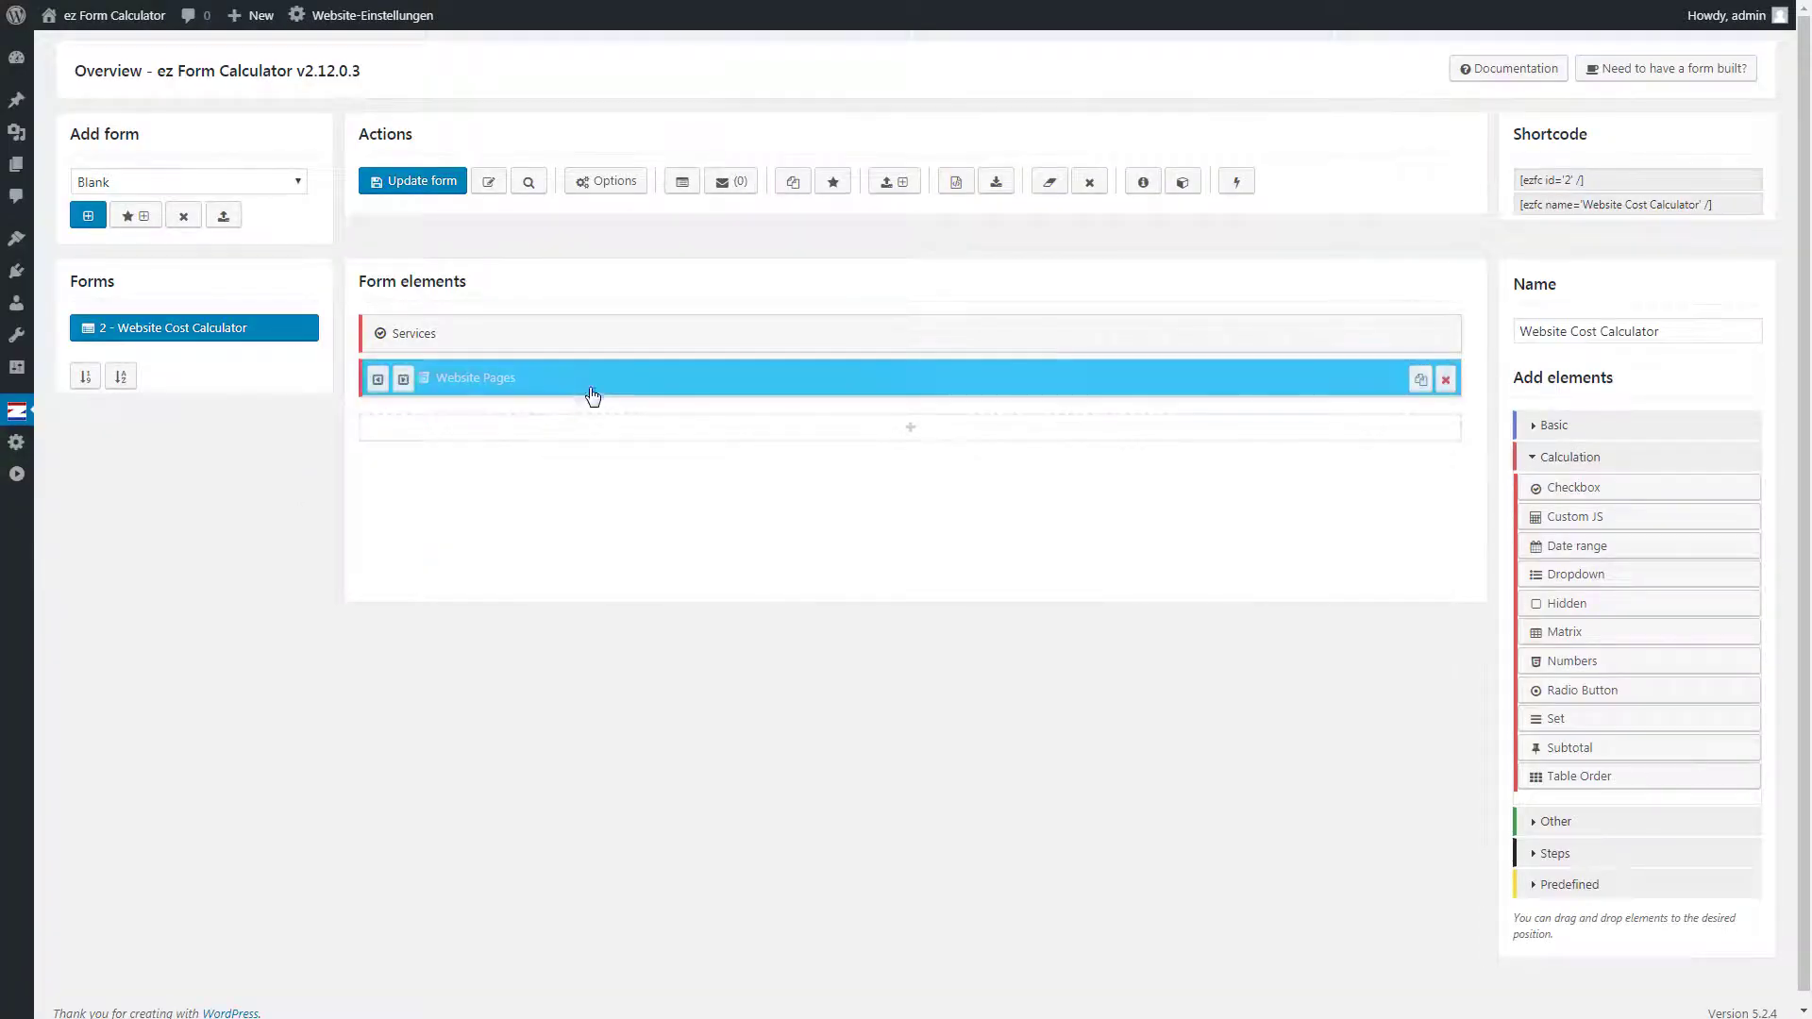
Step: Turn off the currency setting for the Website Pages element and update the form
left_click(597, 393)
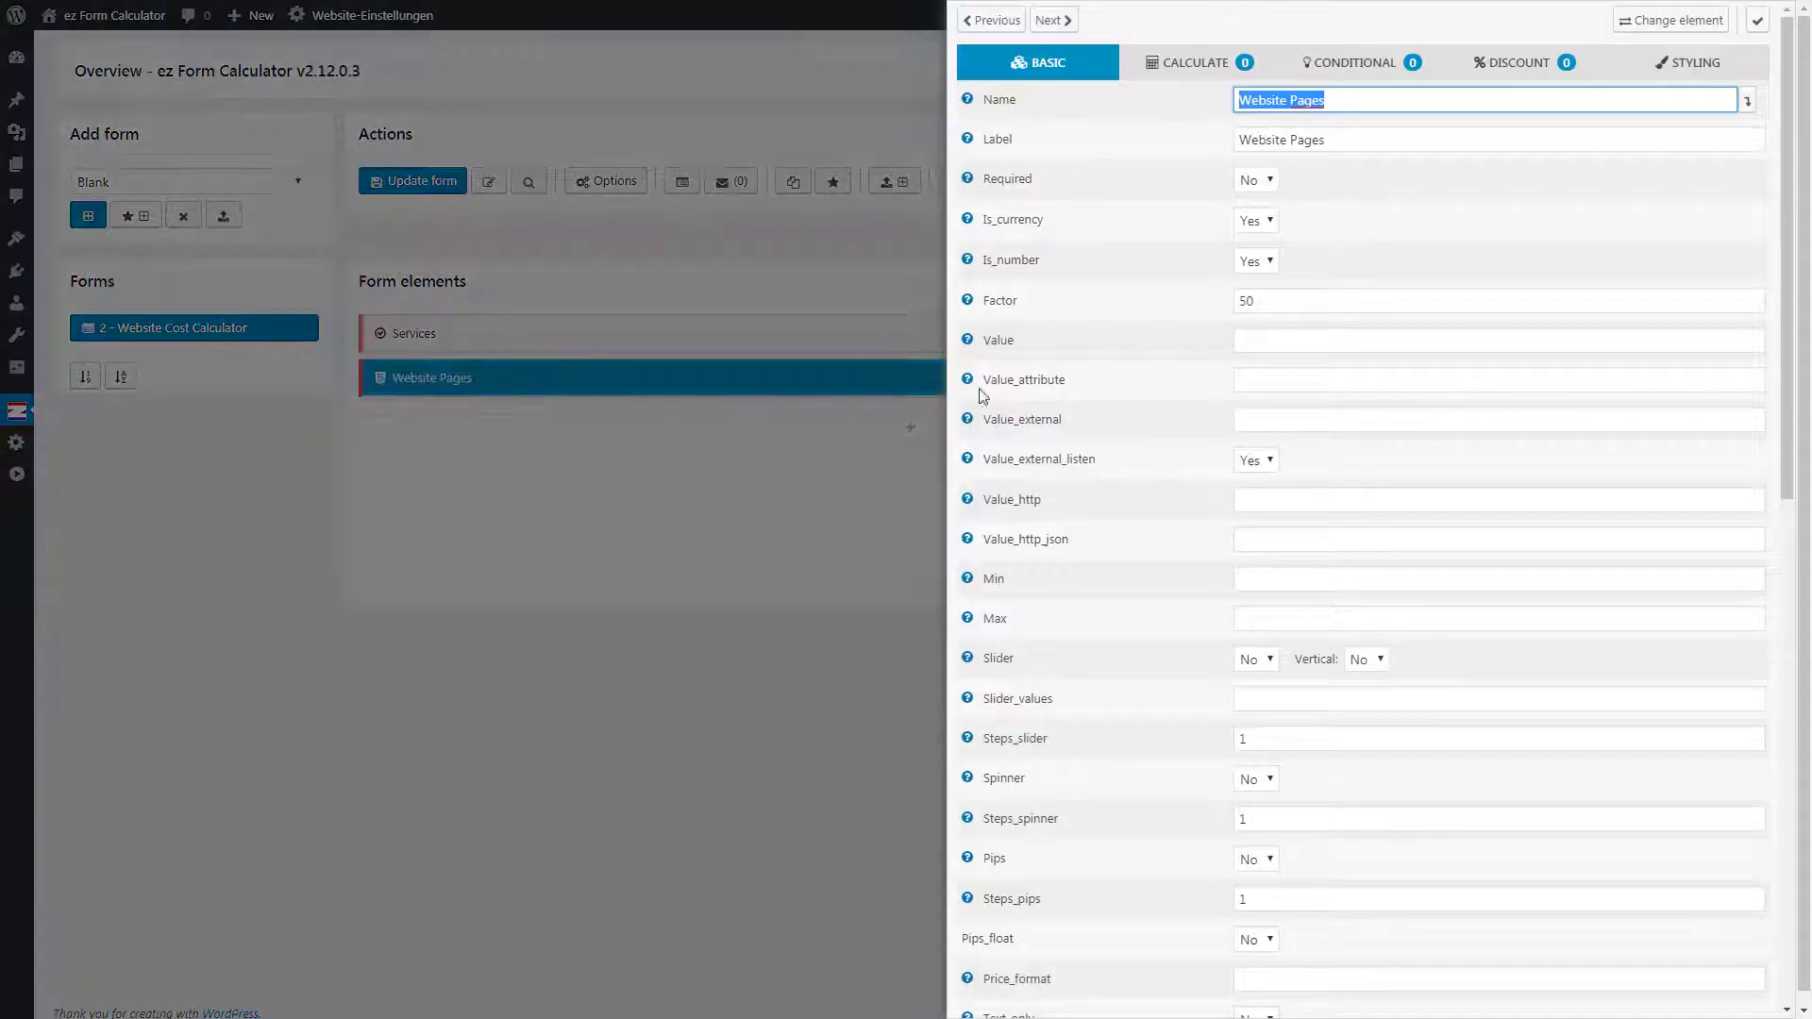
left_click(1134, 347)
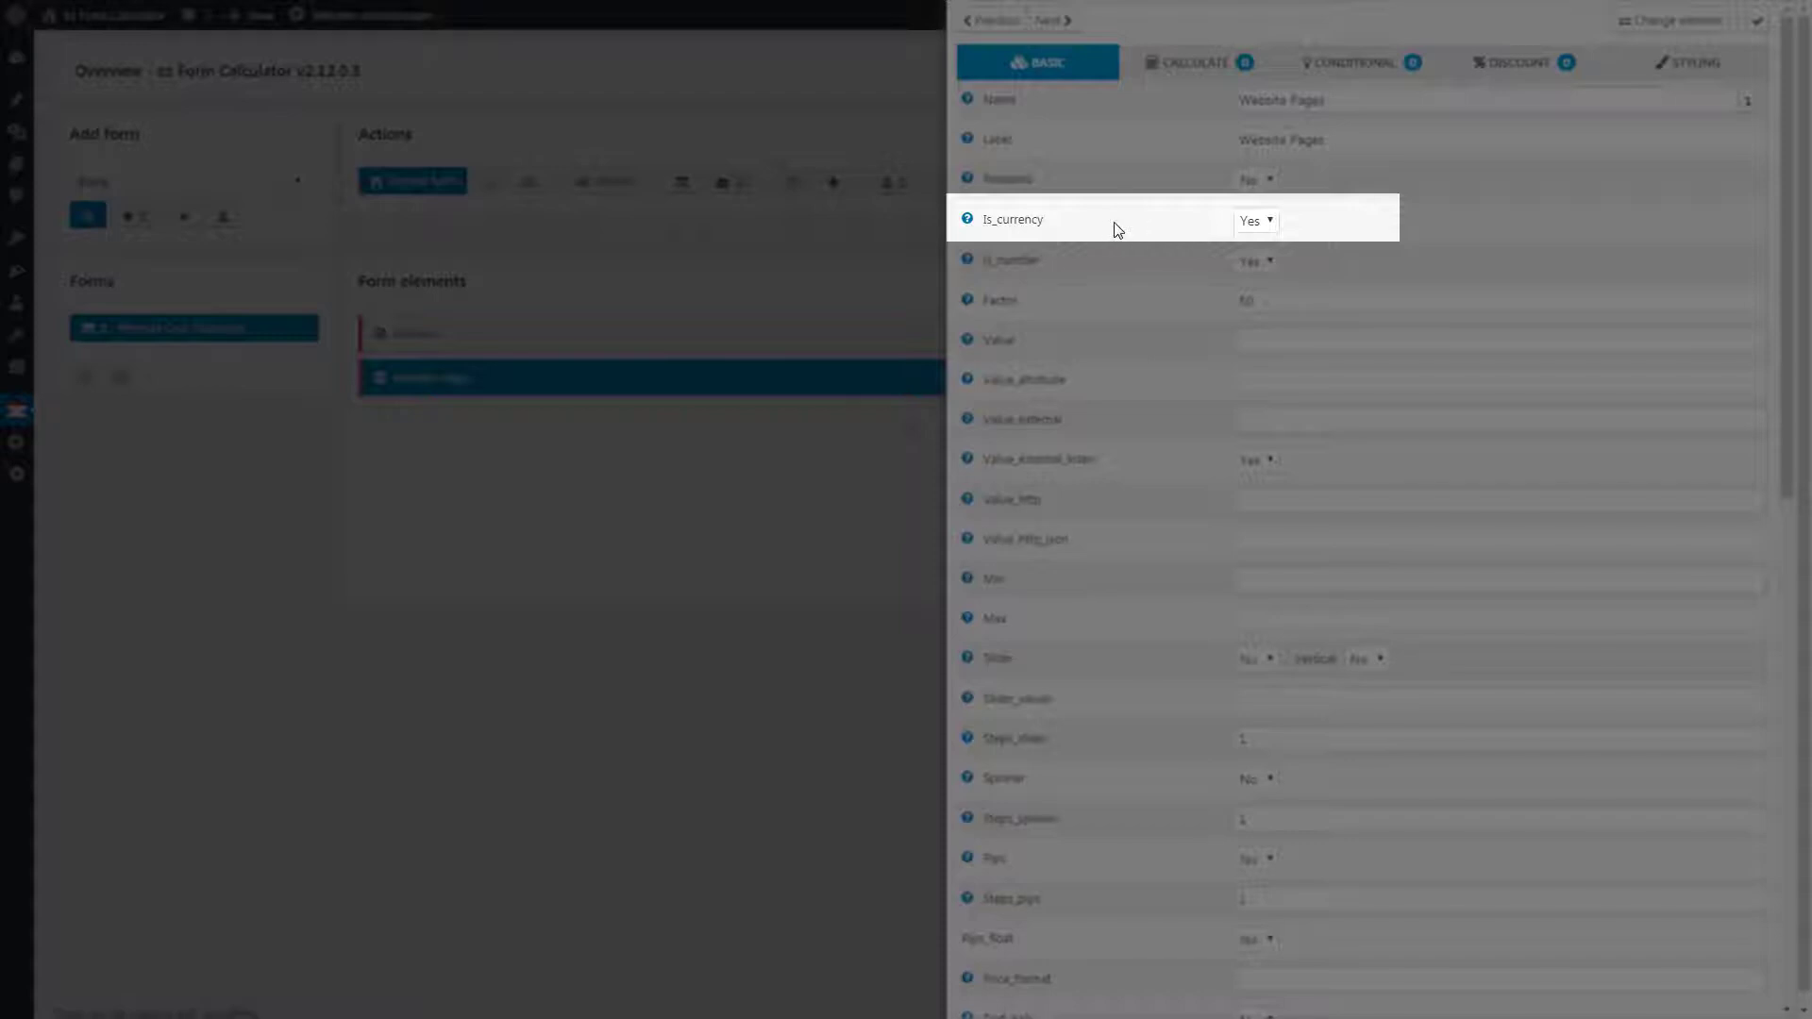
left_click(1255, 221)
left_click(1269, 245)
left_click(598, 382)
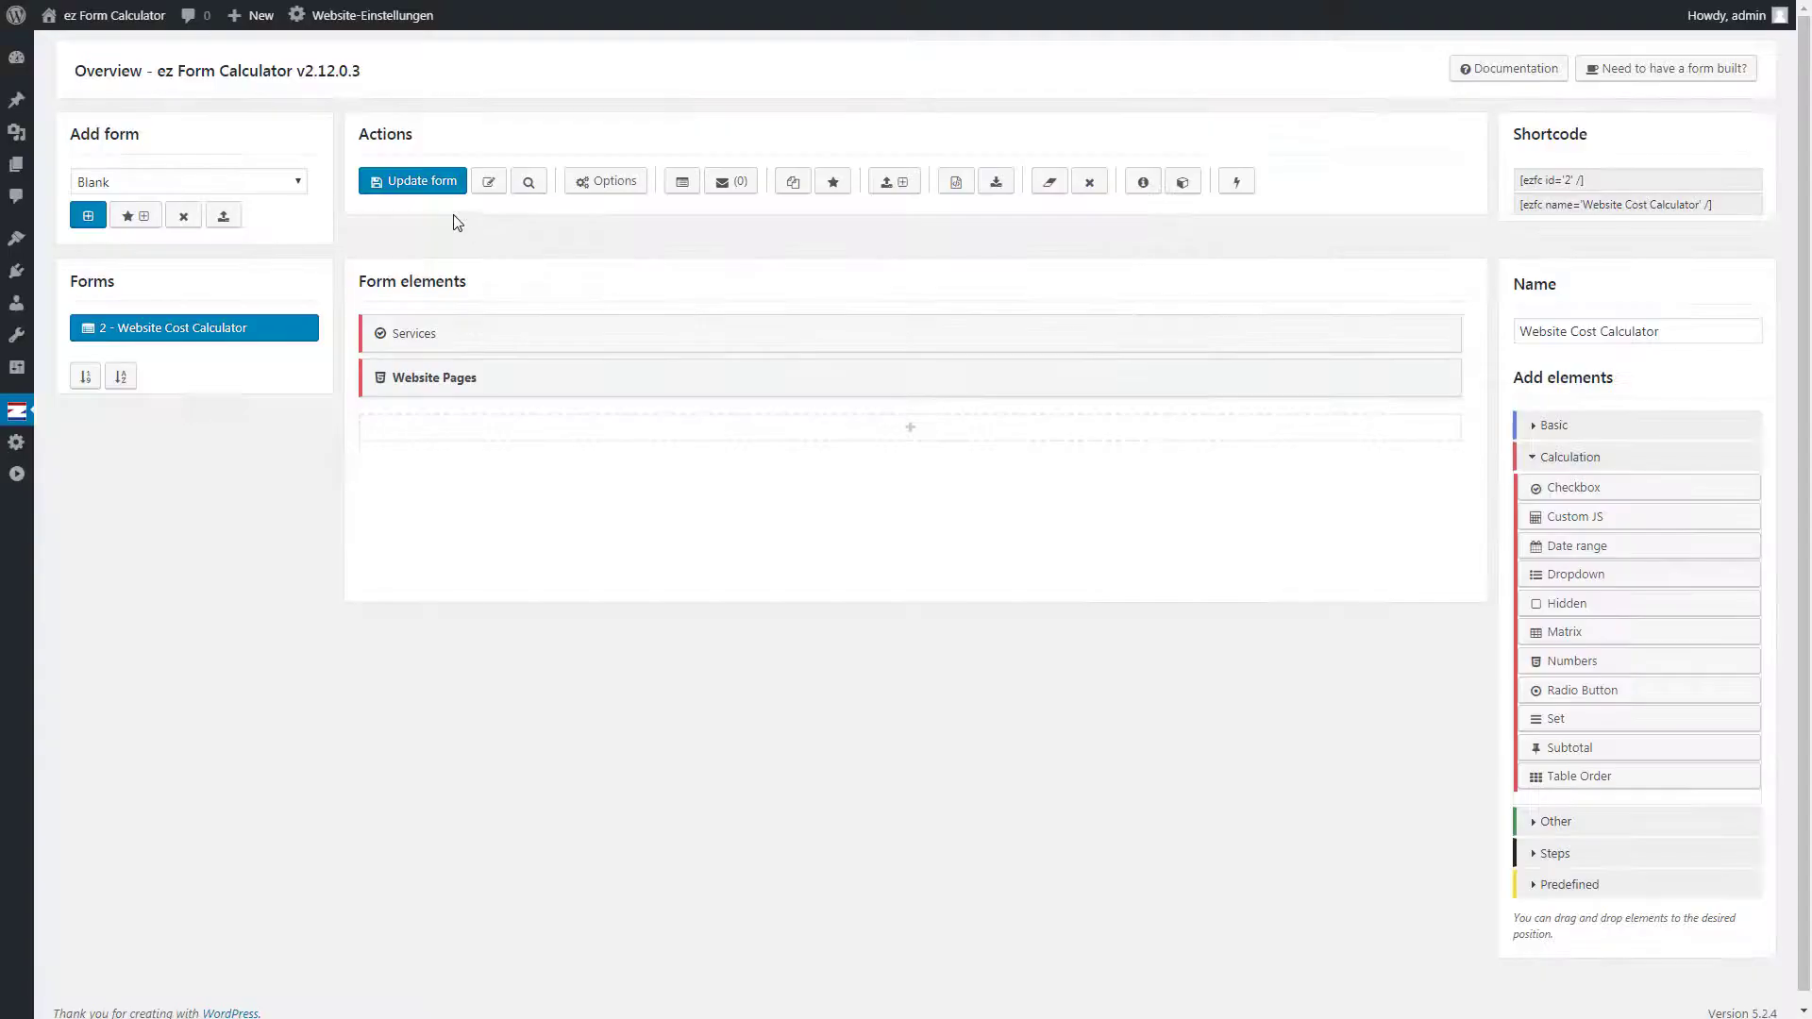
left_click(436, 195)
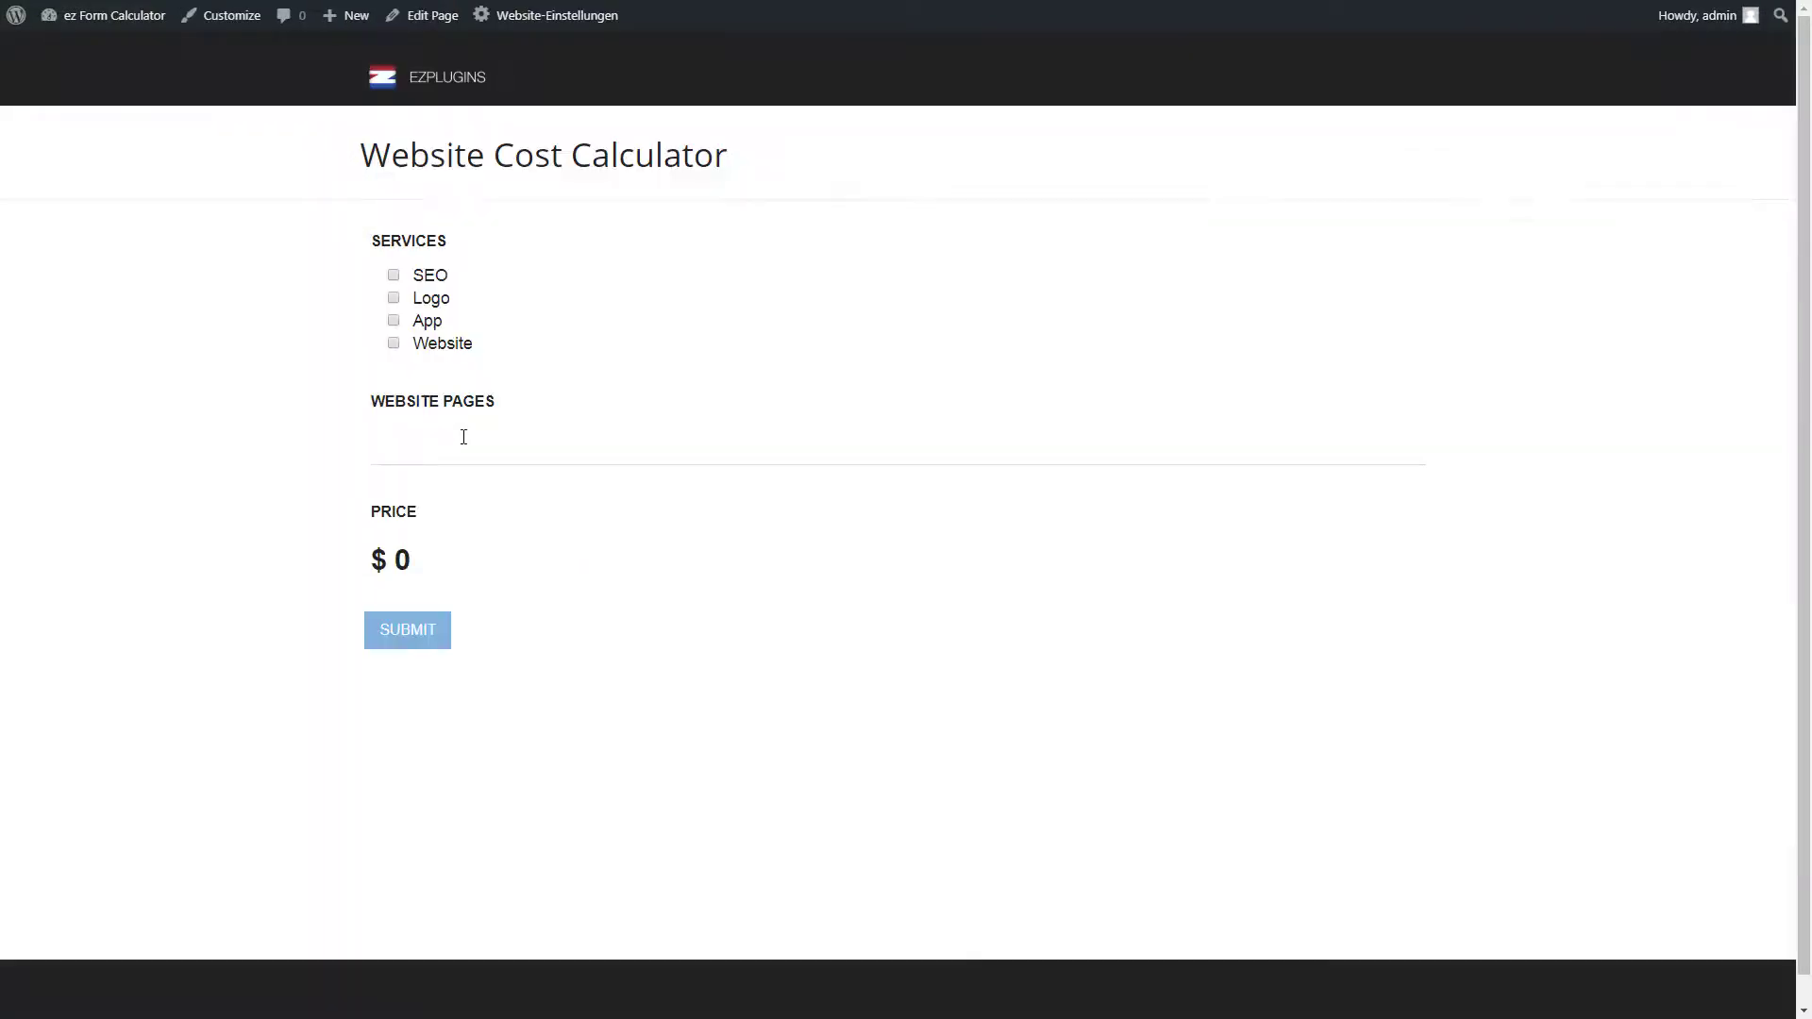
Step: Check the published form again by entering 50 website pages and selecting the Website service
left_click(463, 437)
type("50")
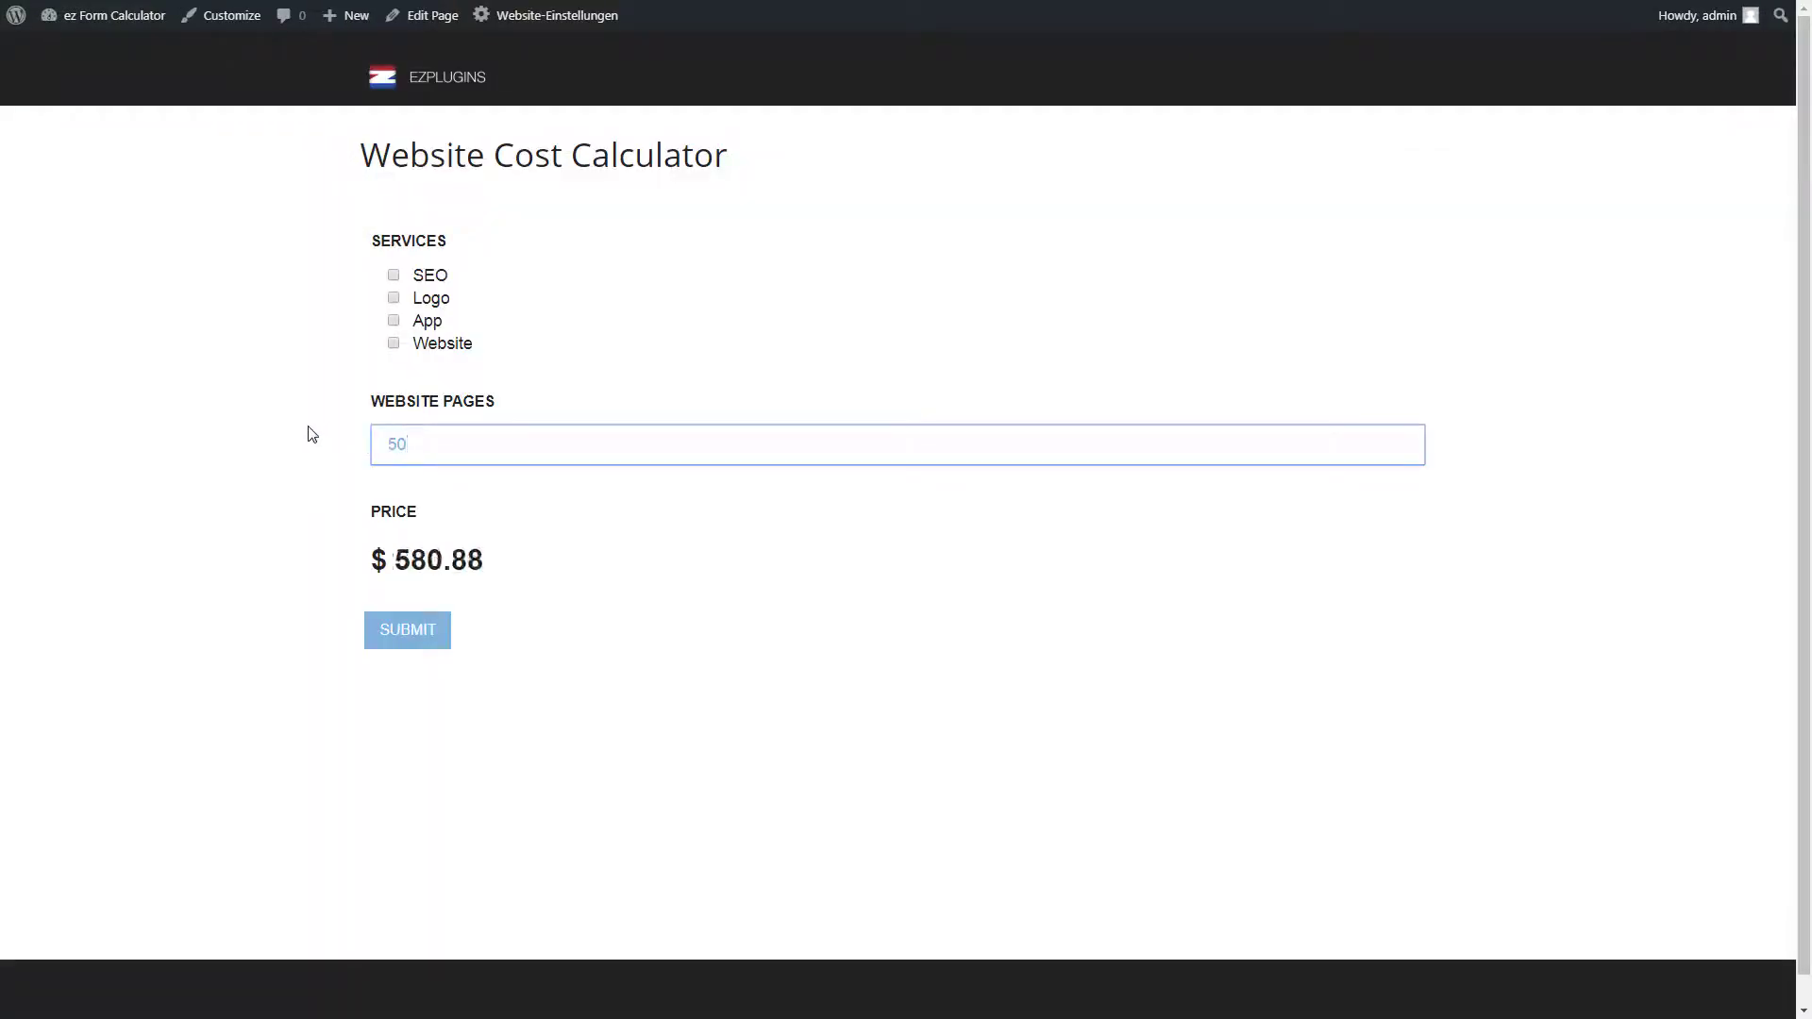
left_click(311, 436)
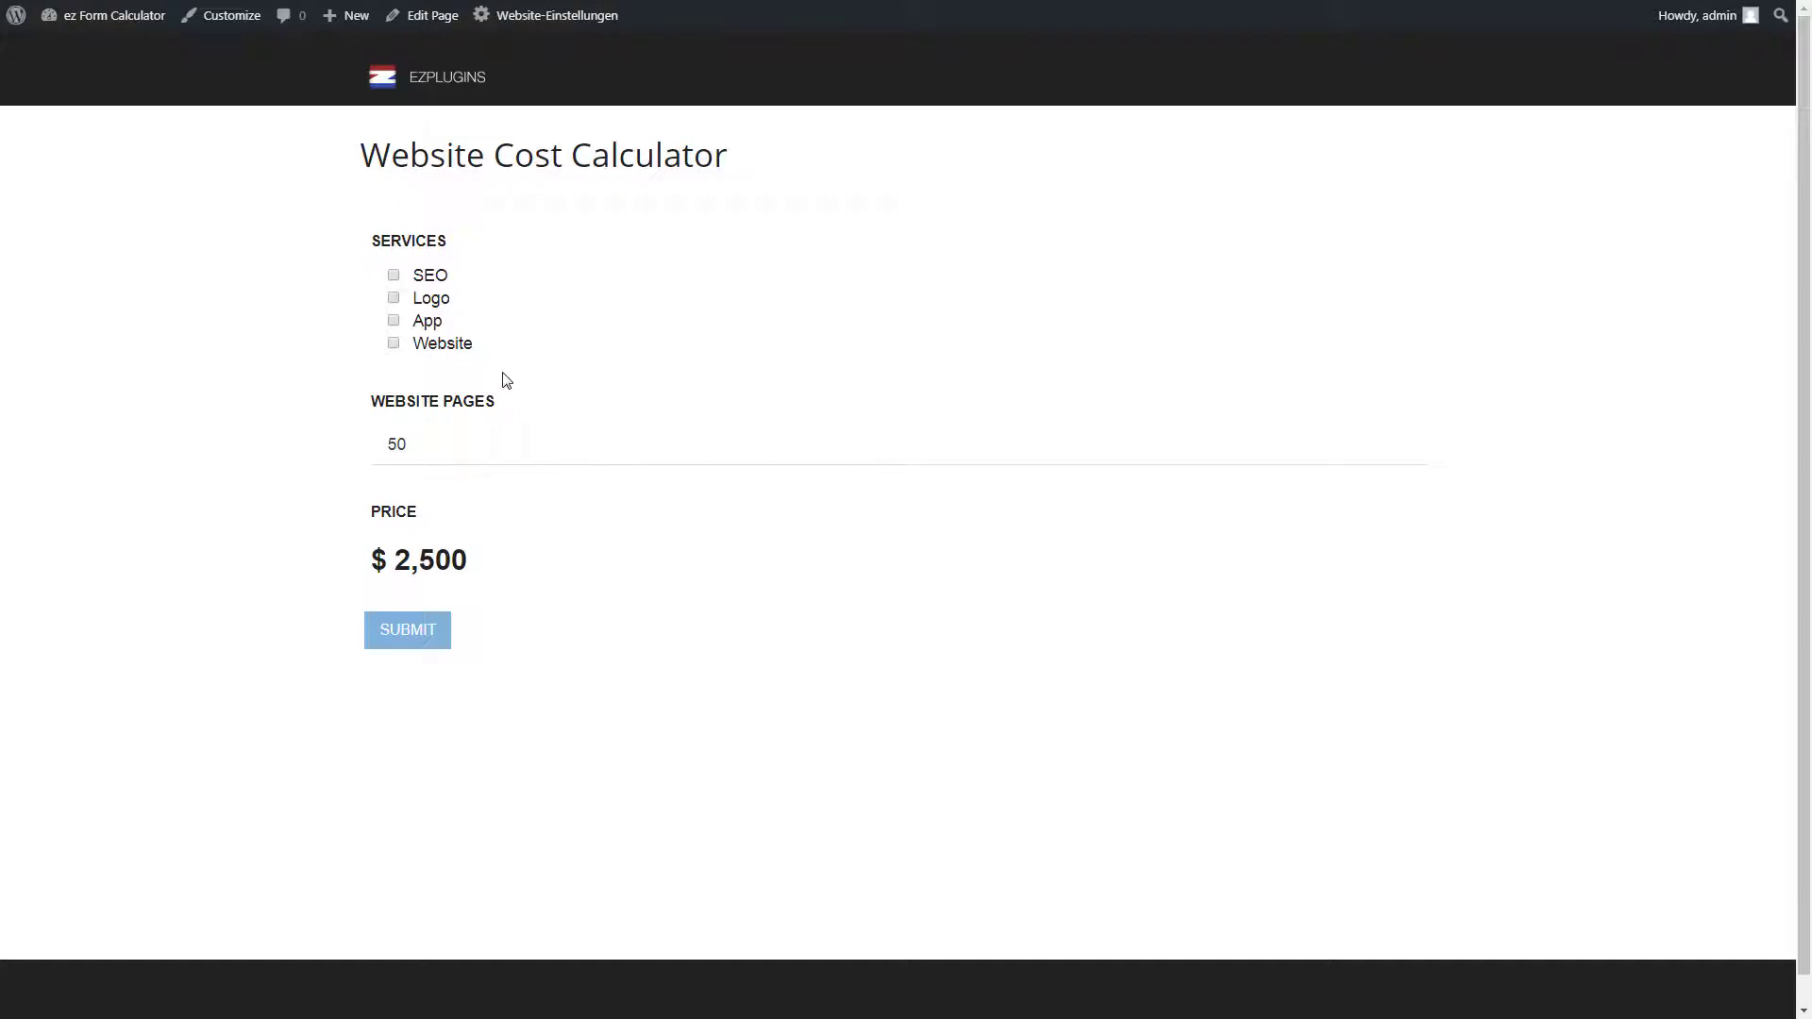
left_click(441, 346)
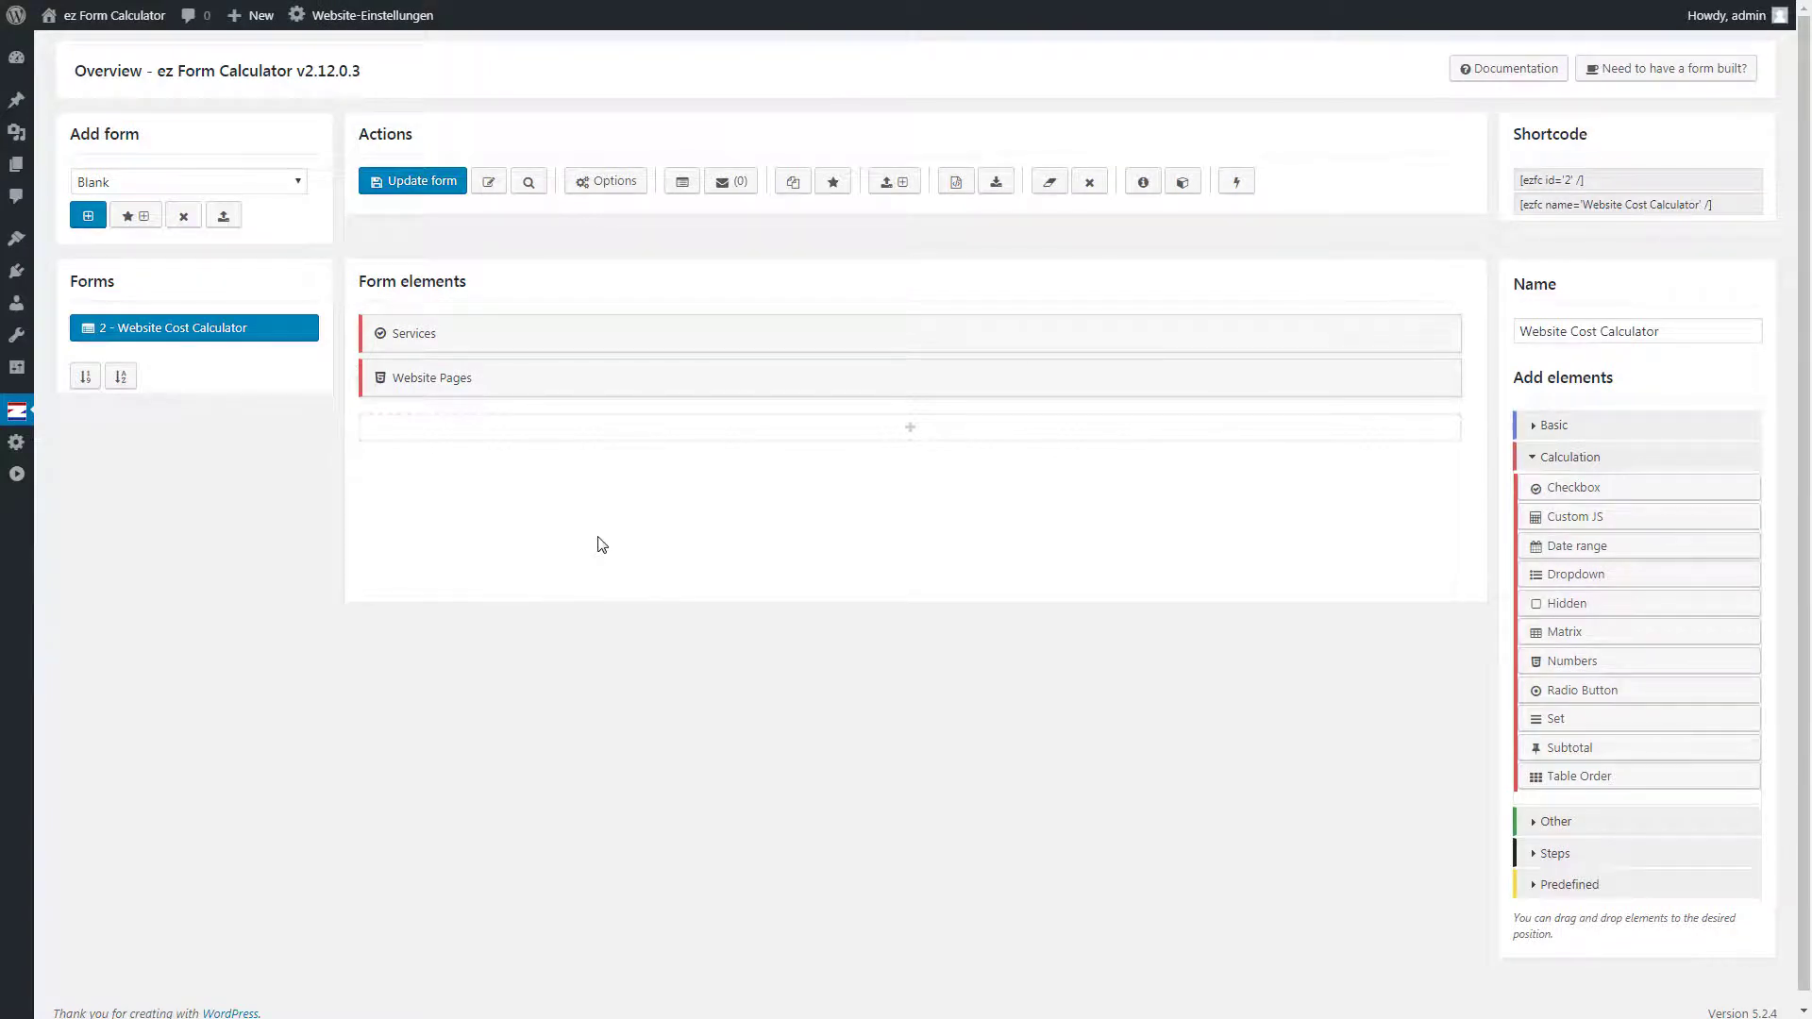
Step: Assign the ID "website" to the Website option of the Services element
left_click(666, 349)
left_click(997, 569)
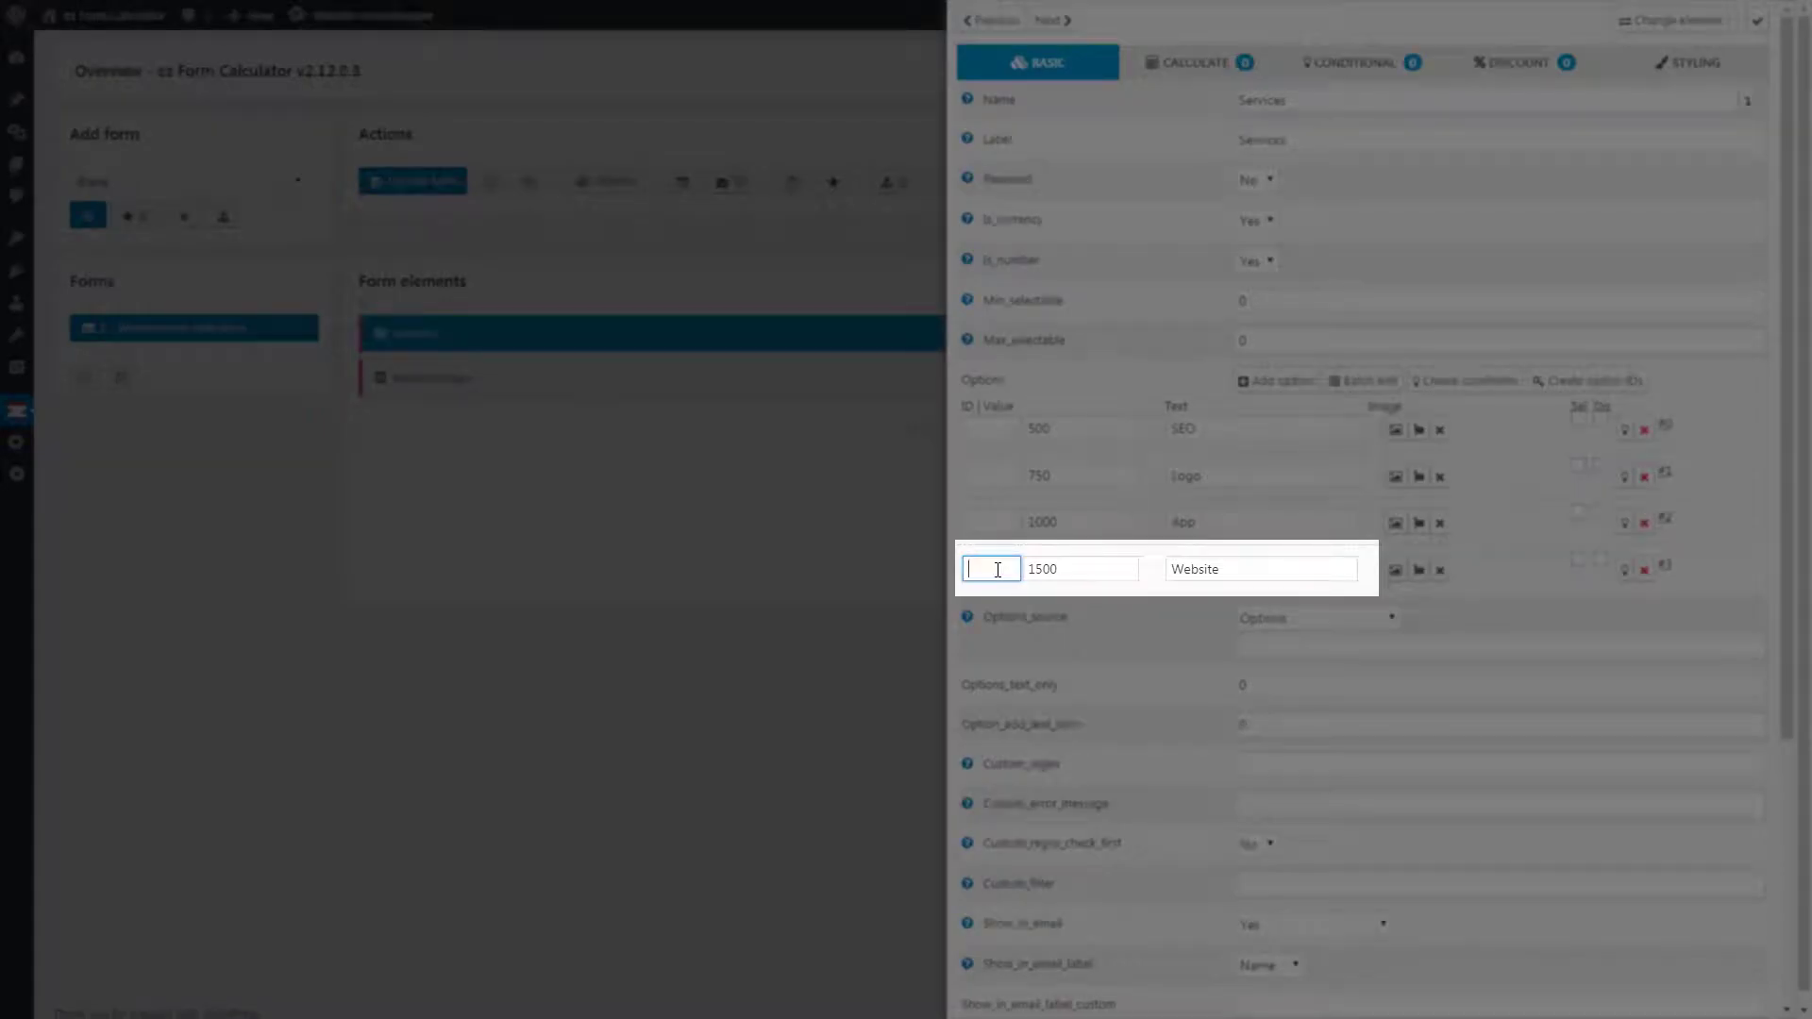
type("website")
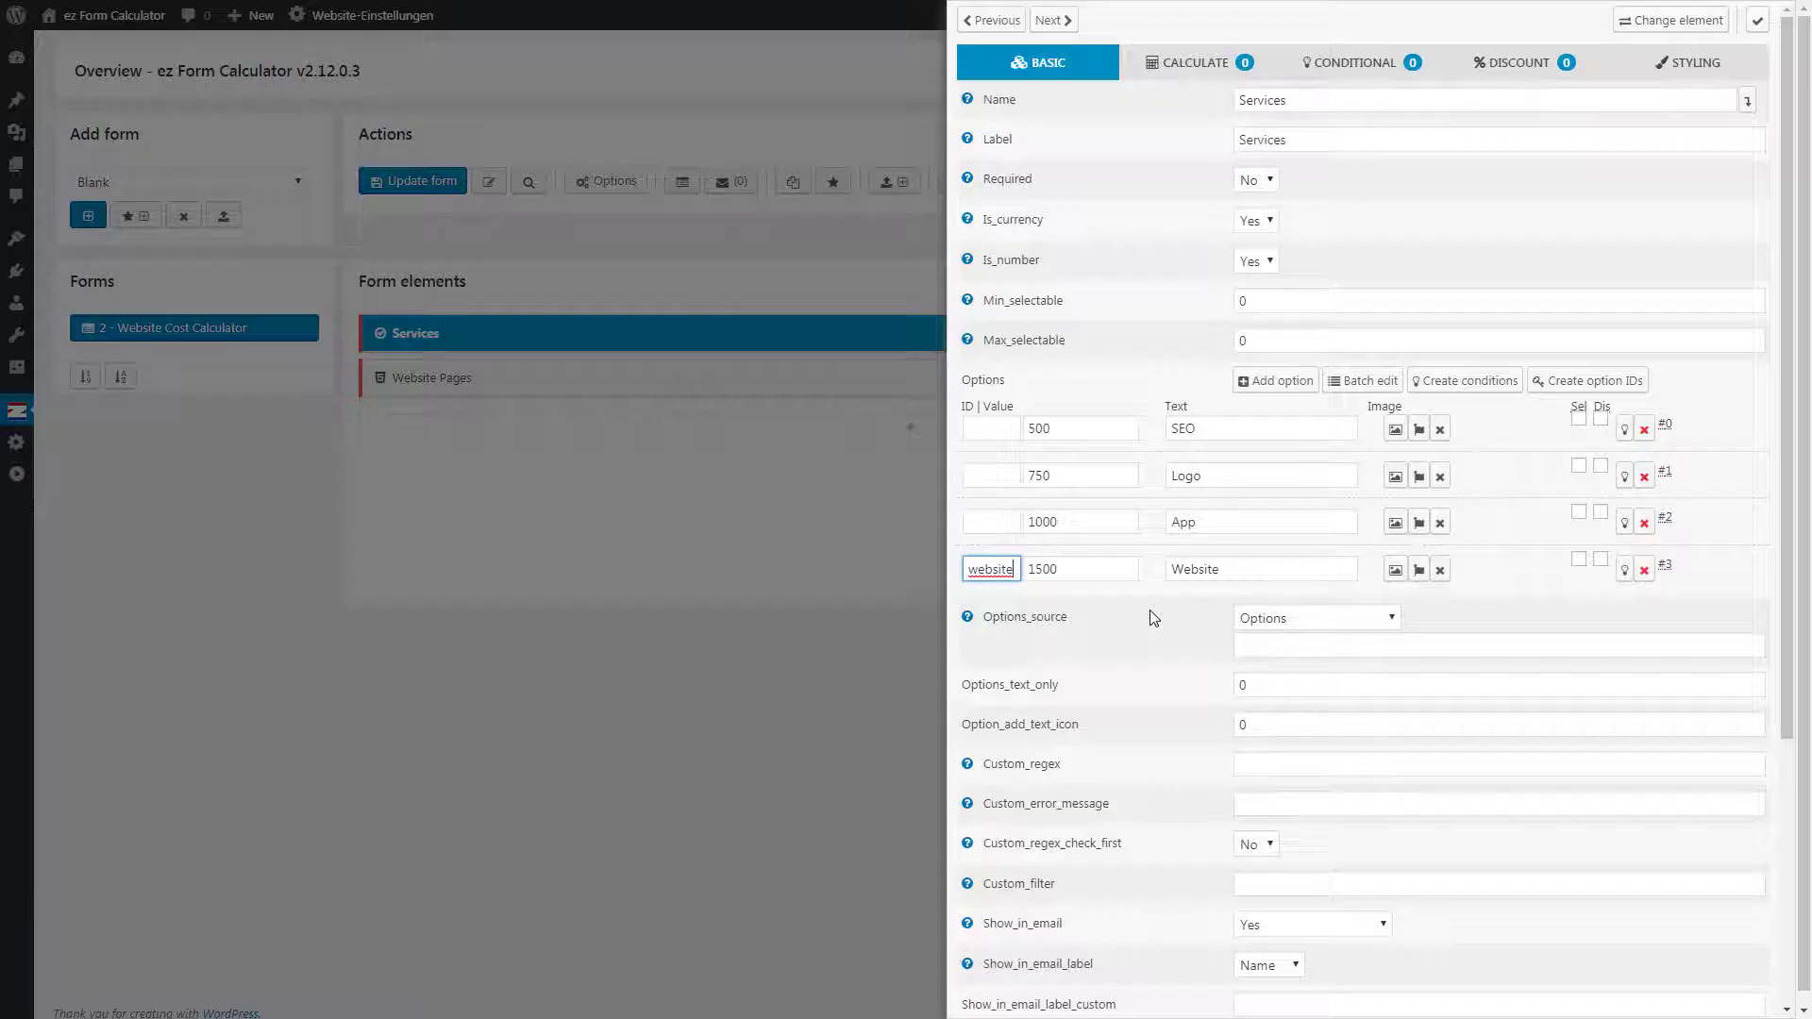
left_click(1150, 610)
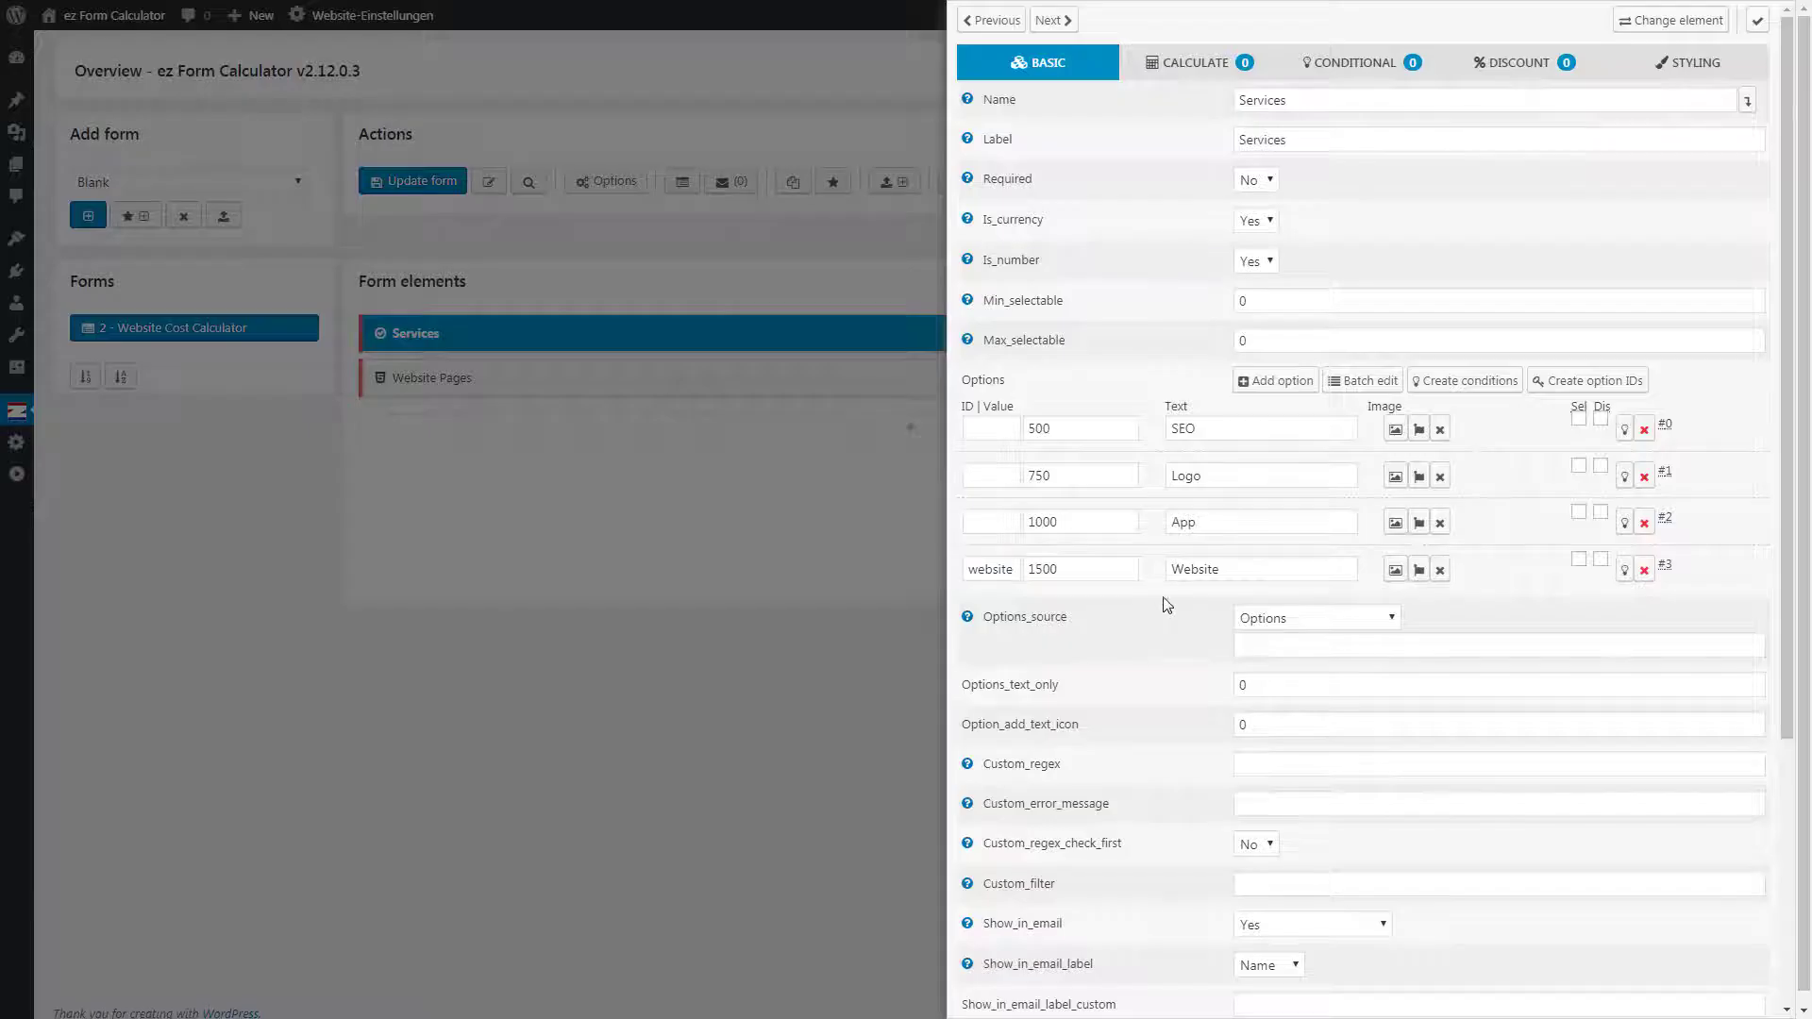
Step: Create a condition from the Website option and delete the empty conditional row above it
left_click(1624, 571)
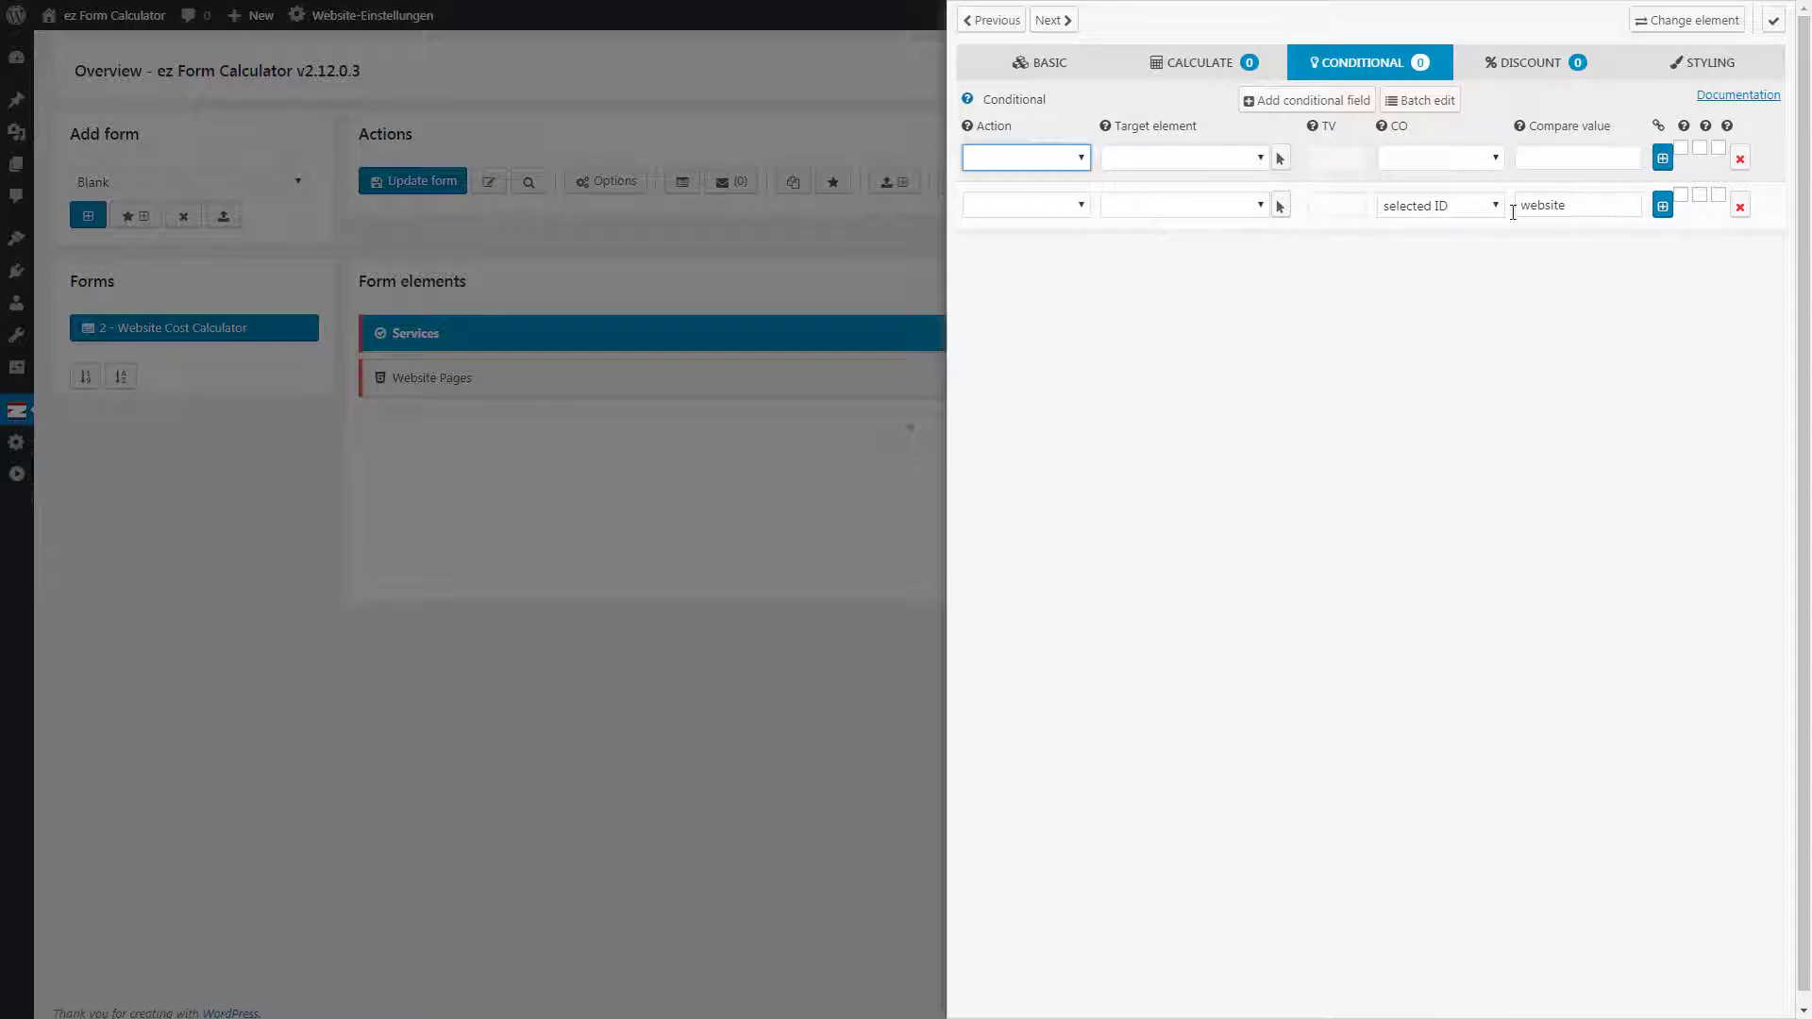
left_click(1040, 274)
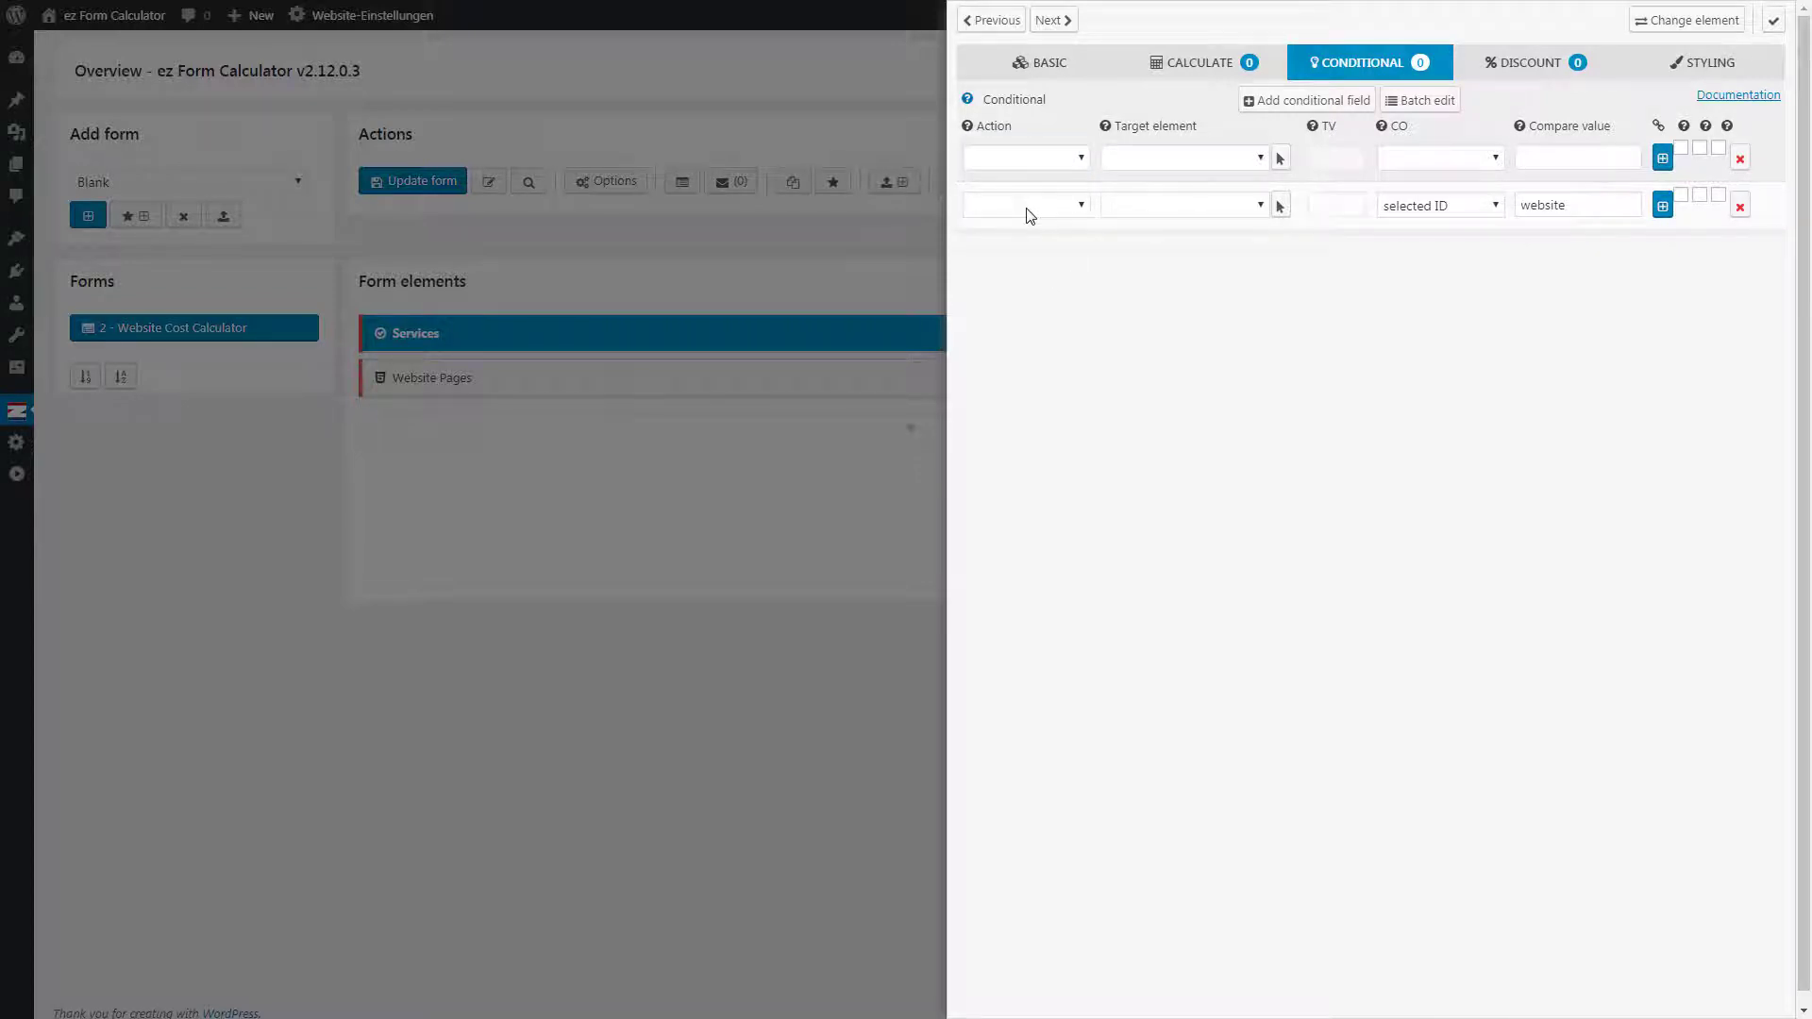
left_click(1741, 160)
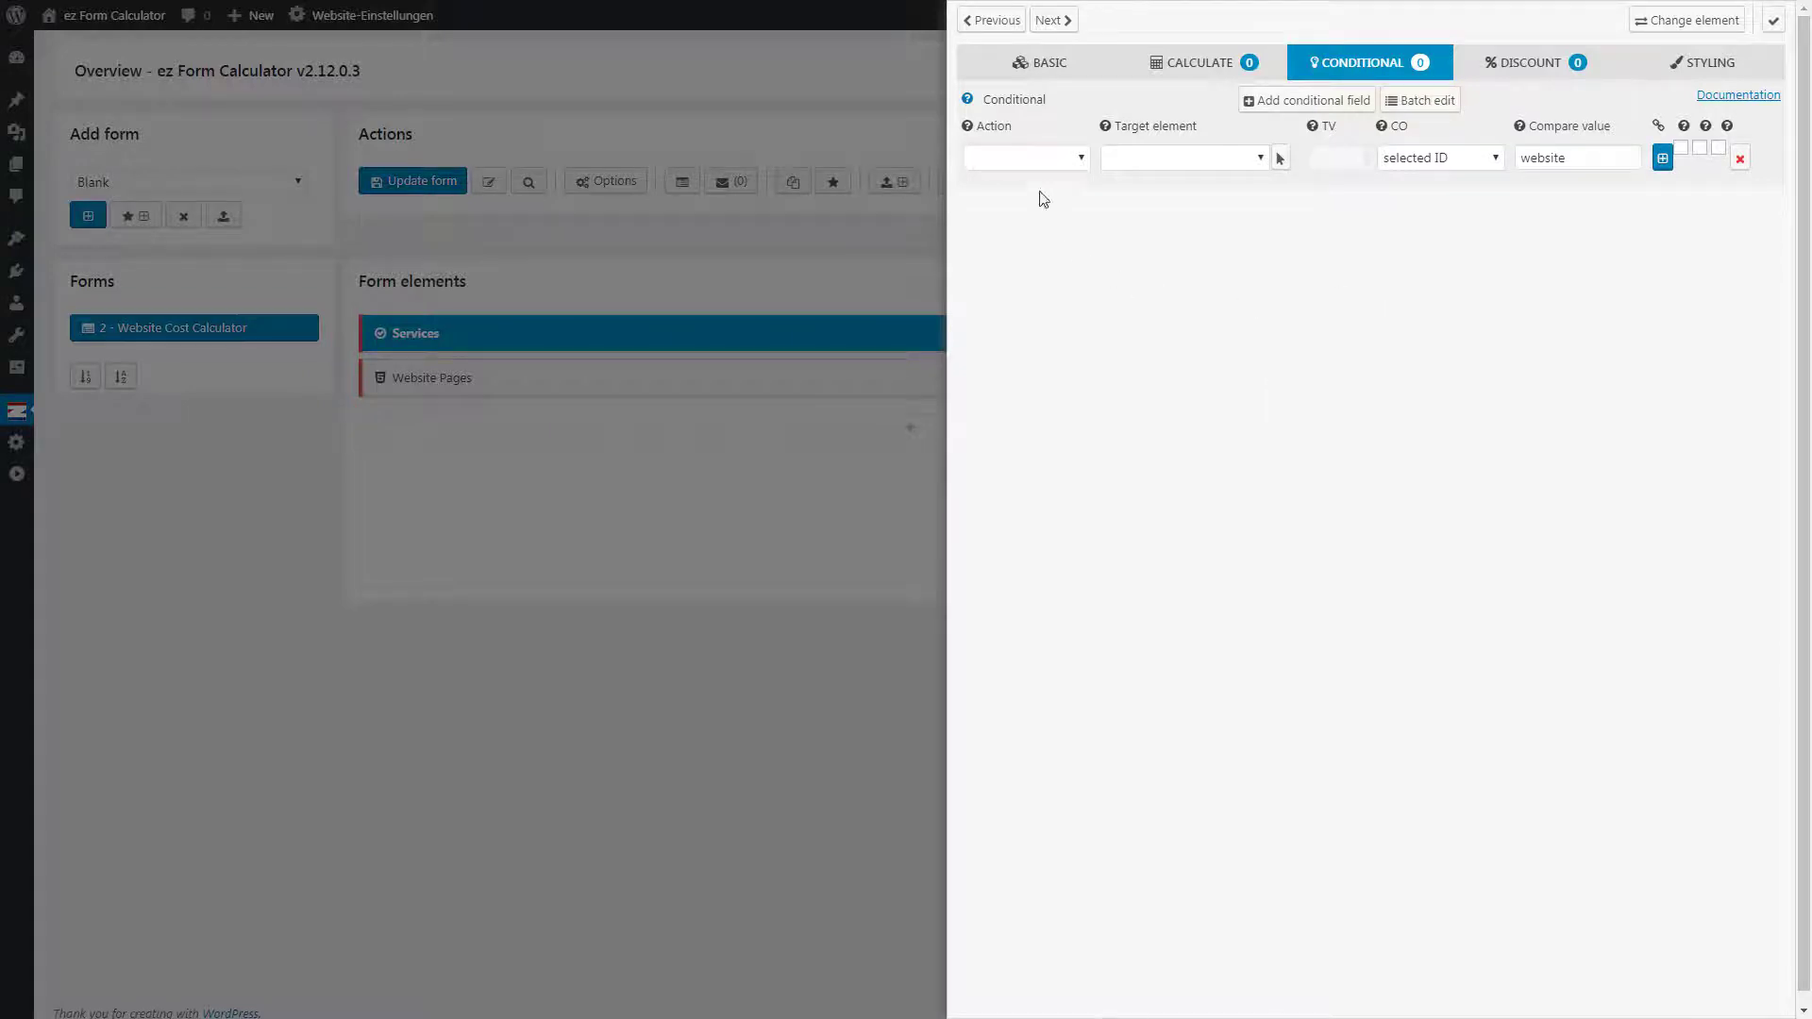
Step: Set the Website condition's action to Show with Website Pages as the target element
left_click(1034, 159)
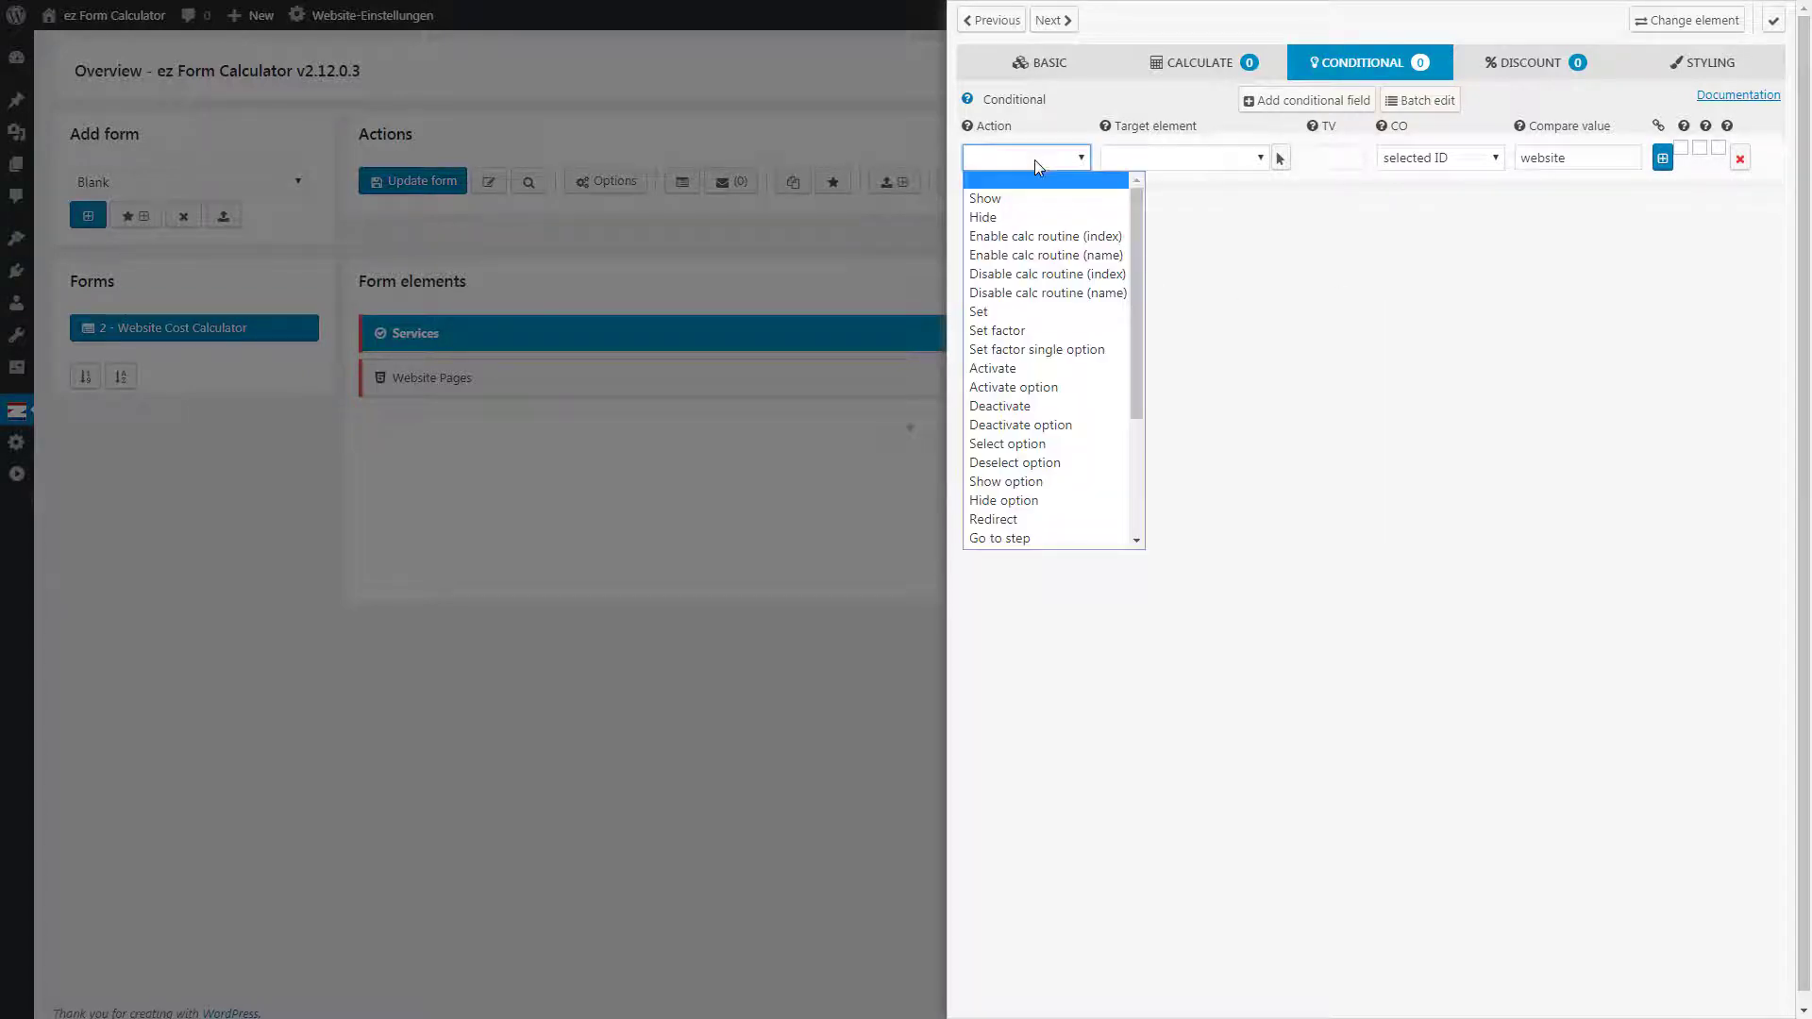
left_click_drag(1138, 321, 1135, 264)
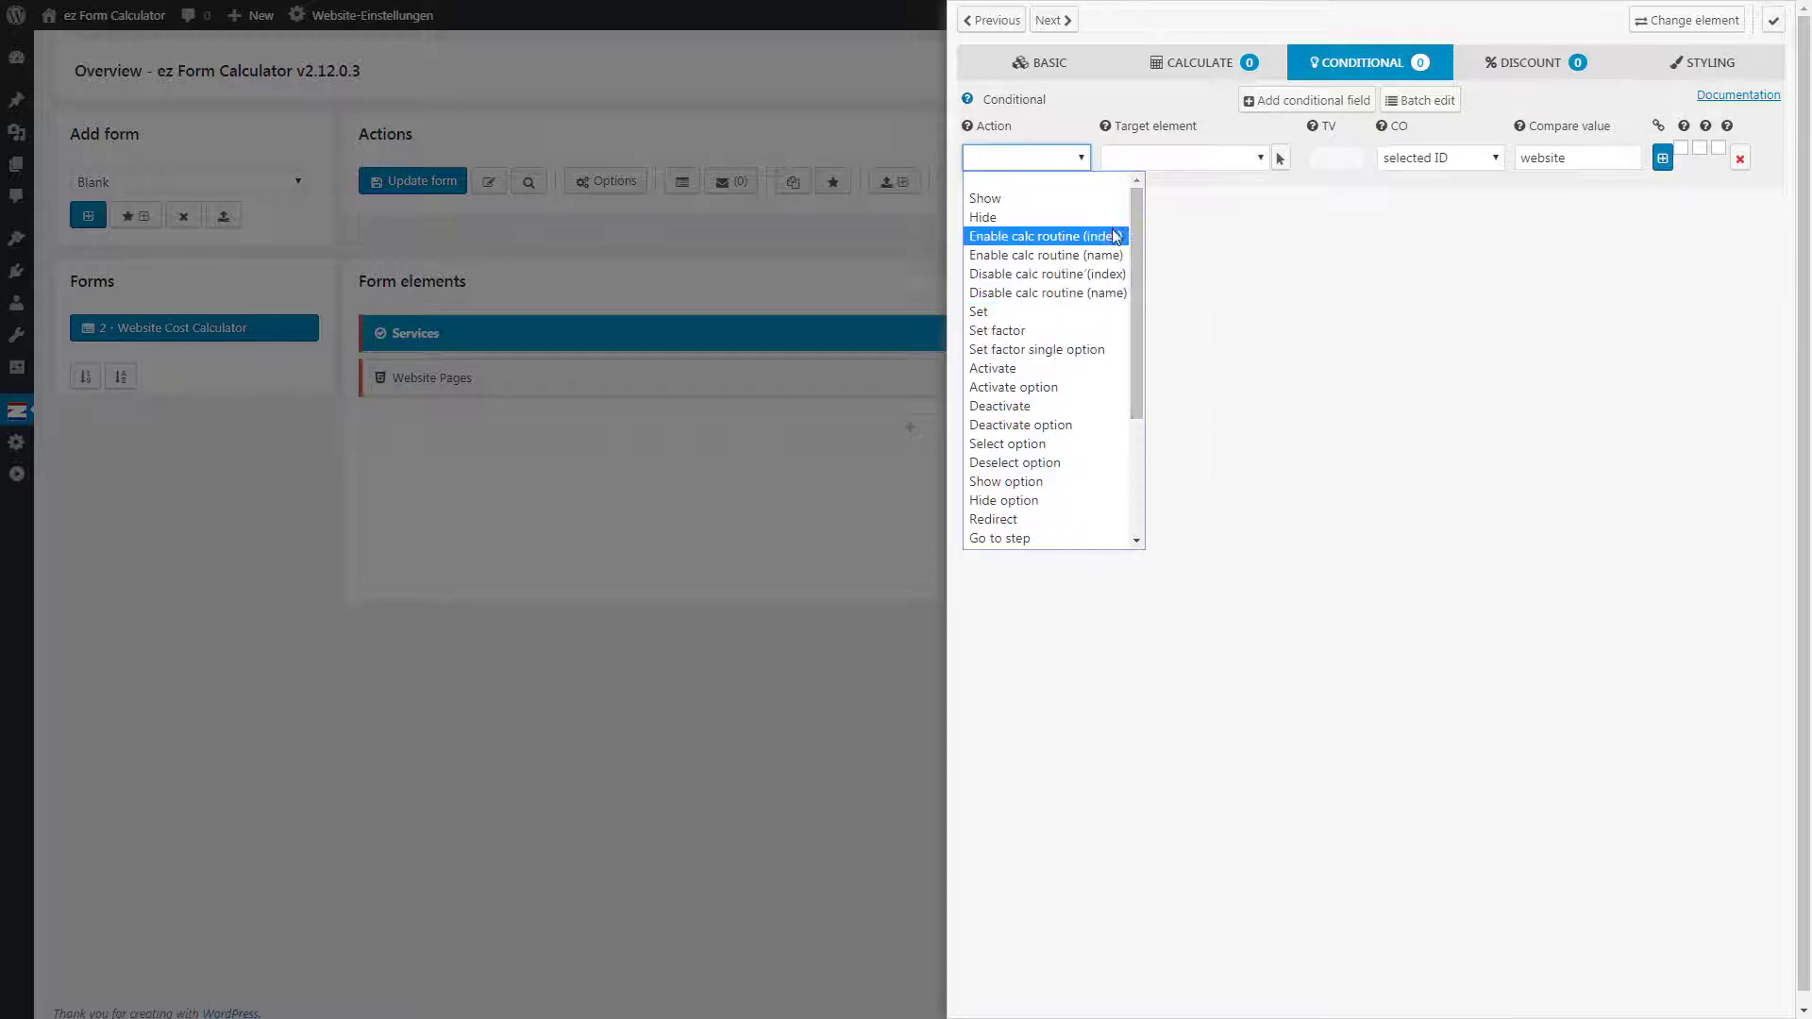
left_click(998, 201)
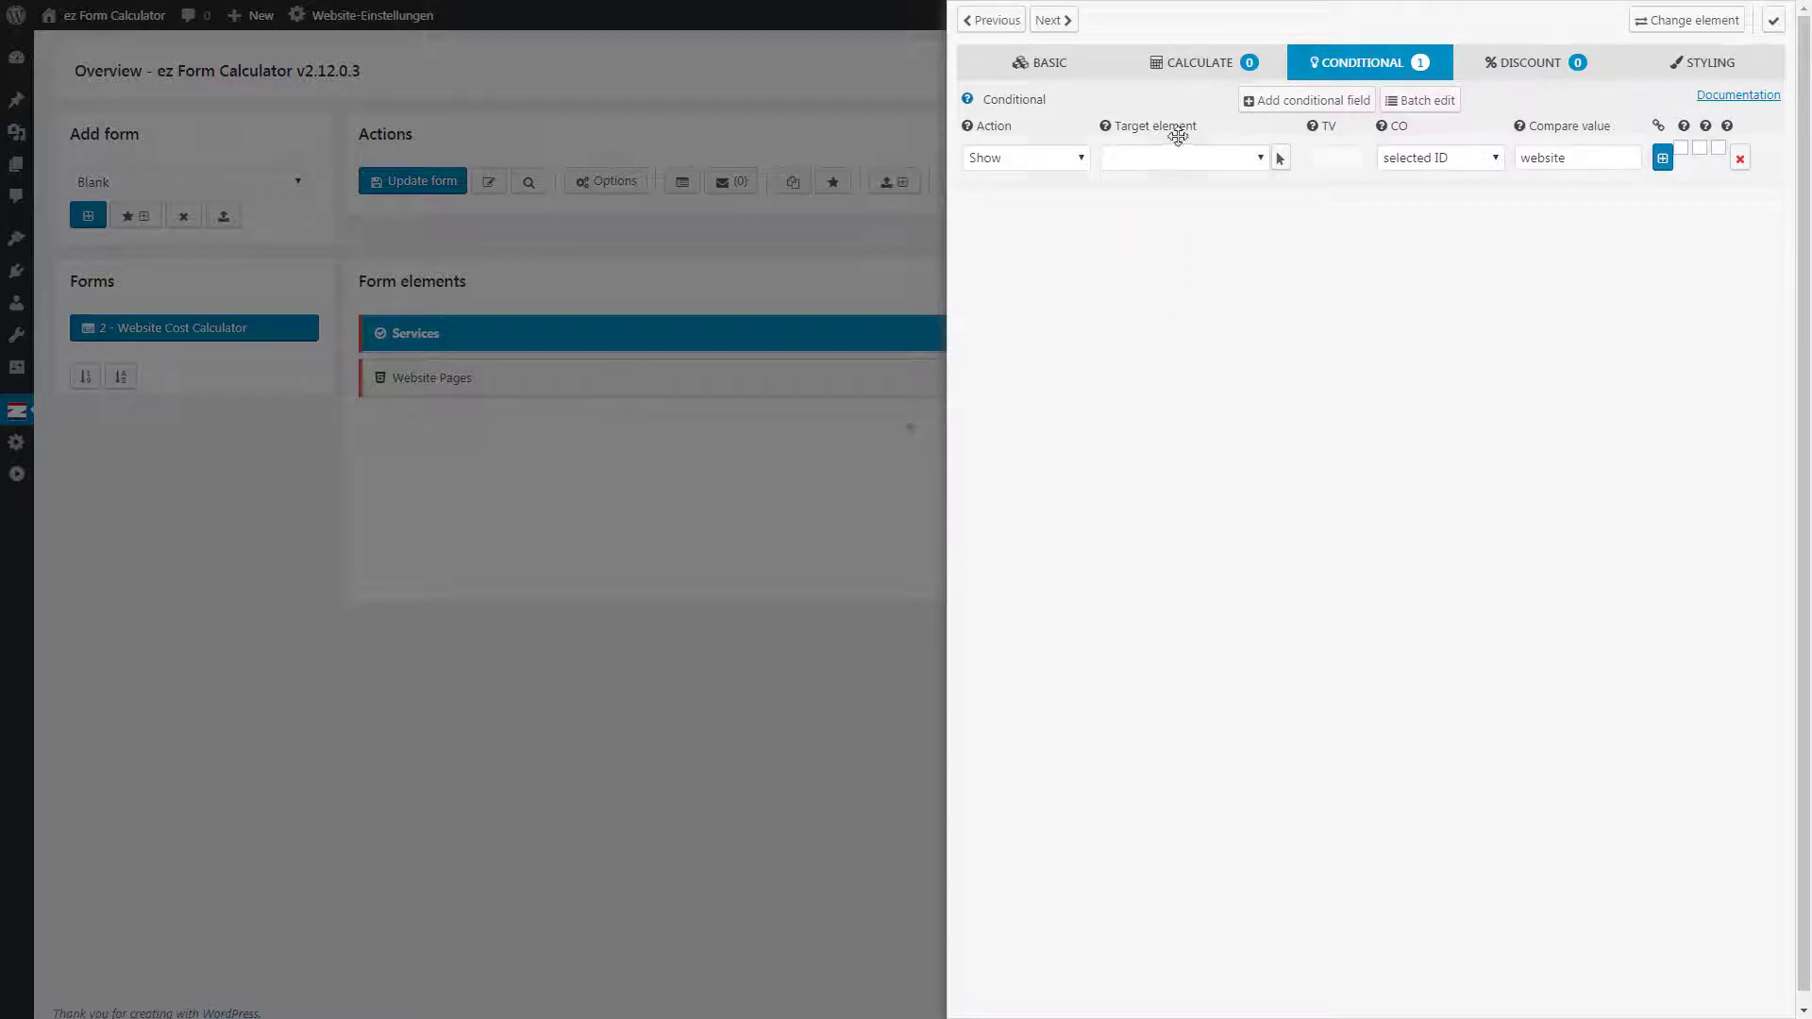
left_click(1283, 167)
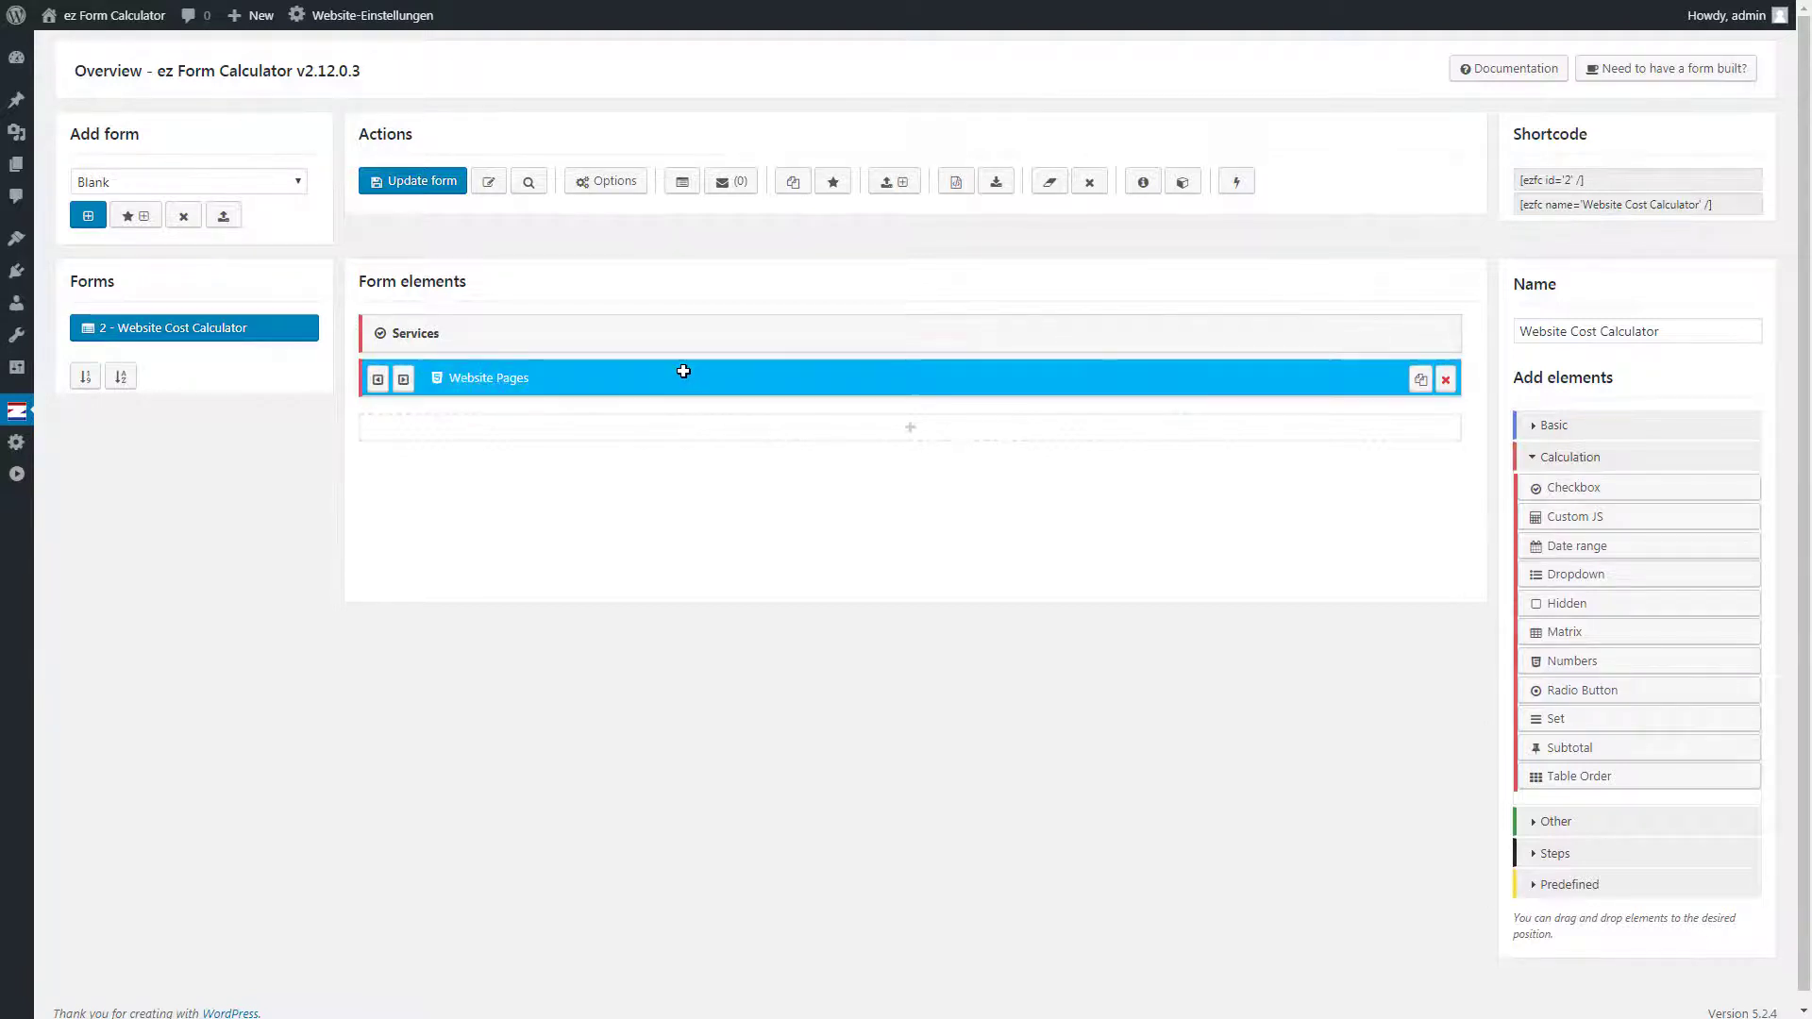
left_click(634, 378)
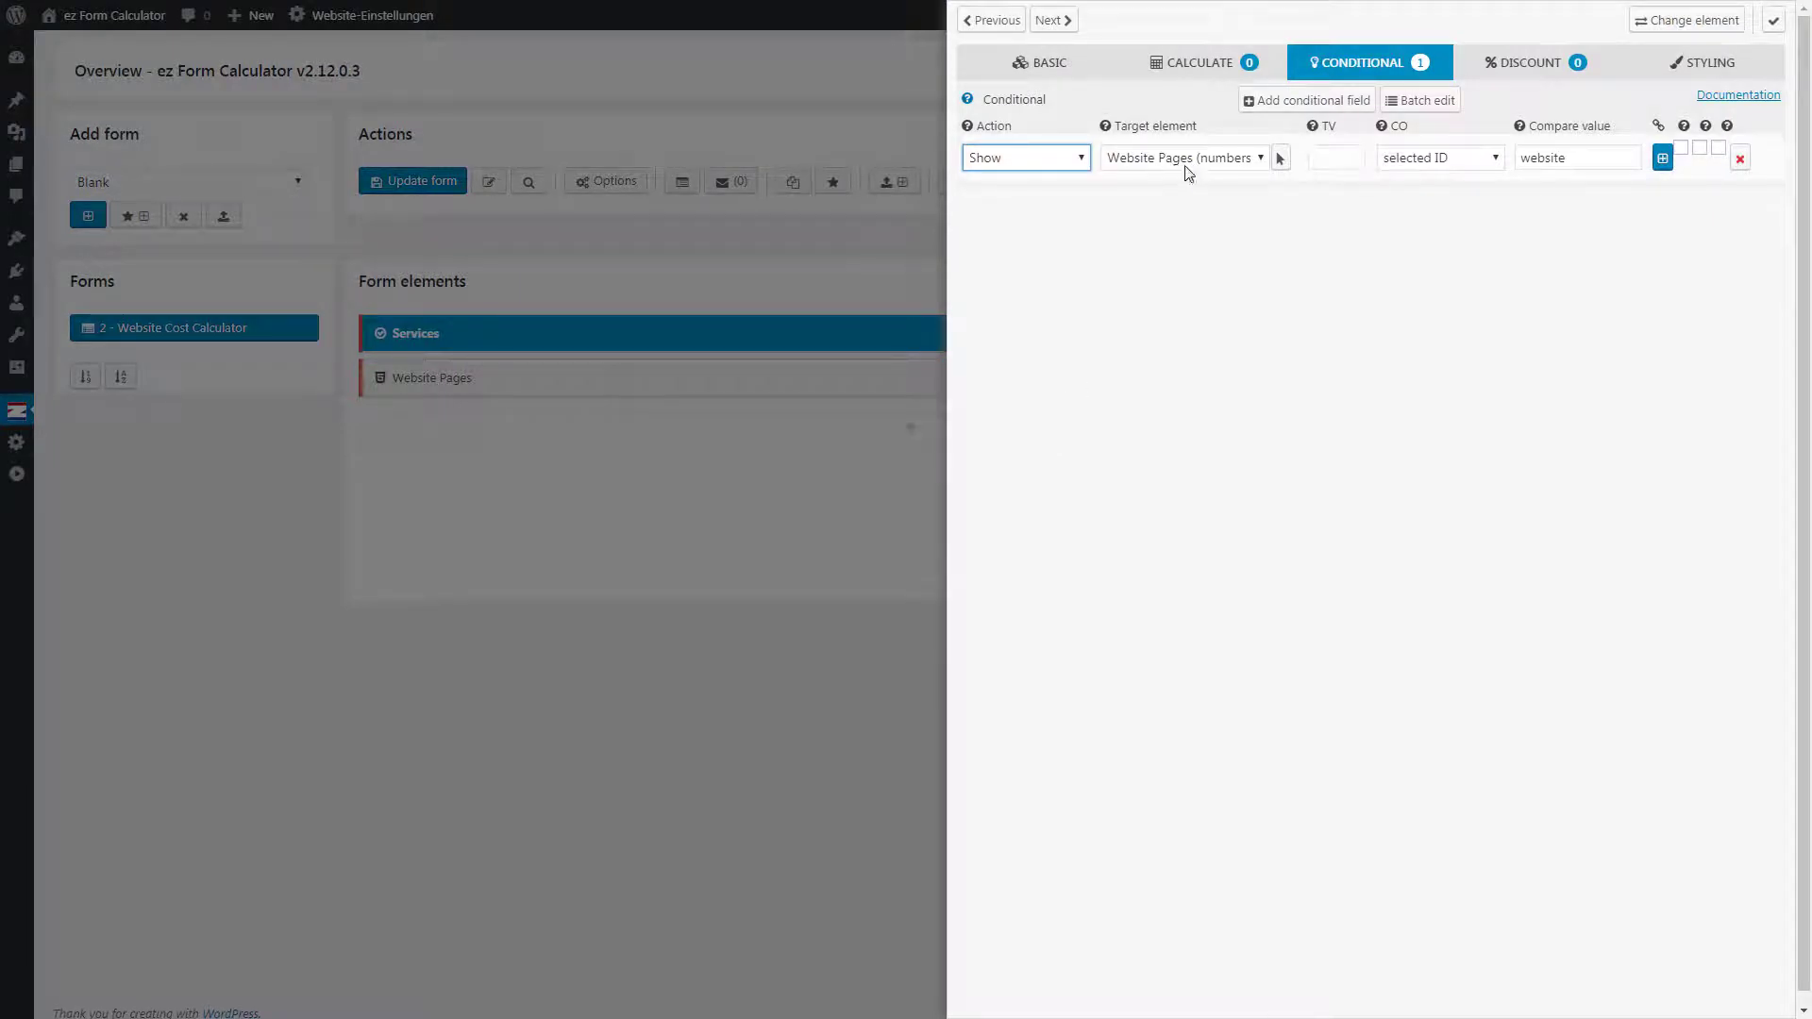
Step: Update the form and test the published page with the Website service selected and 10 website pages entered
left_click(685, 495)
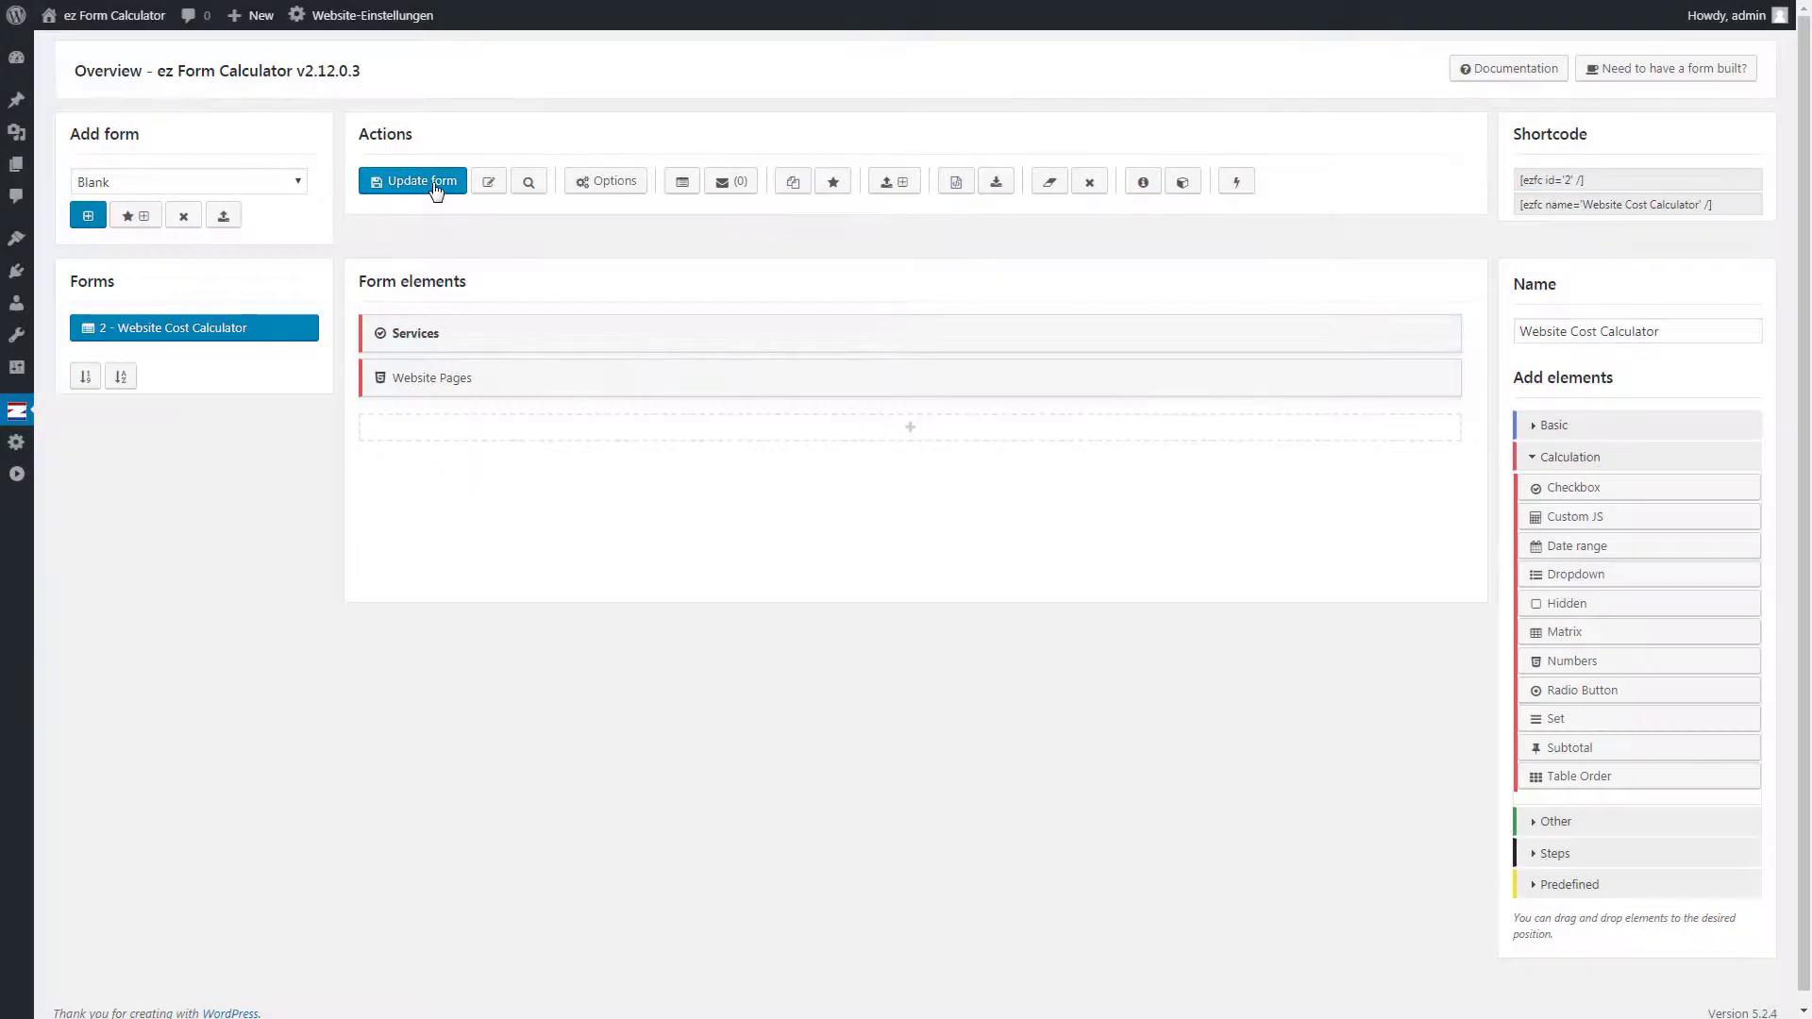
left_click(420, 181)
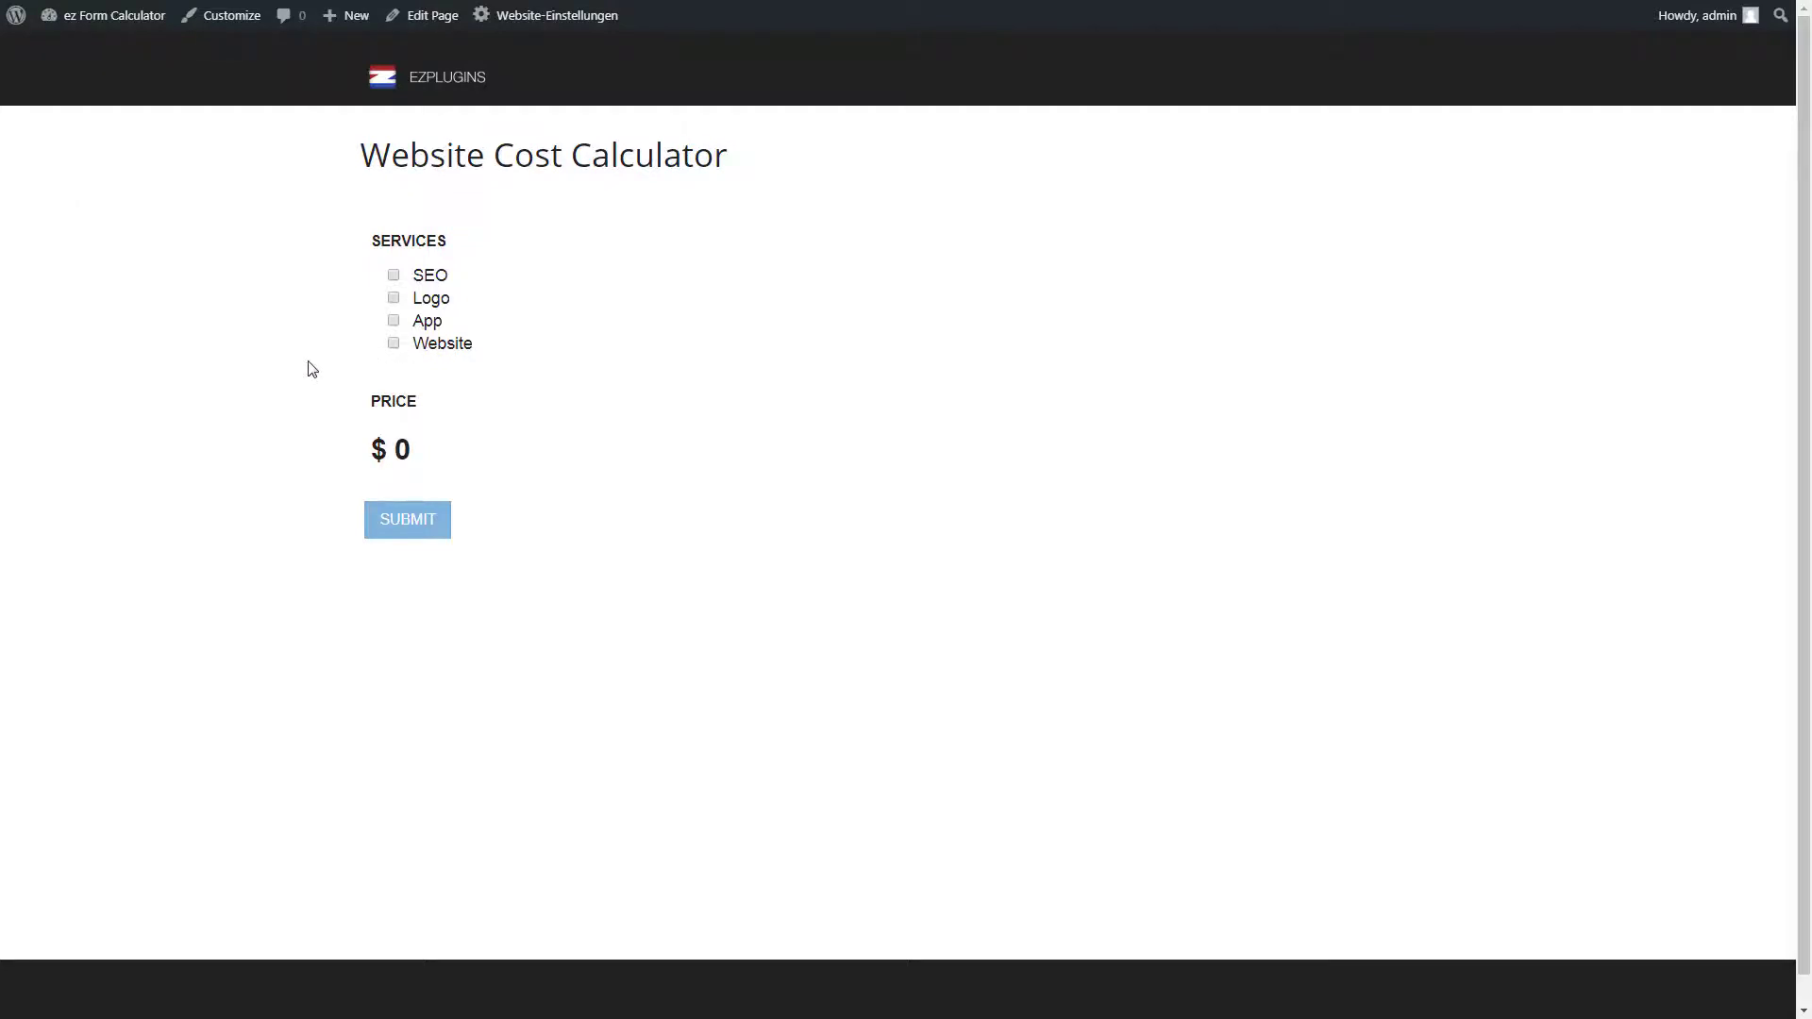
left_click(446, 345)
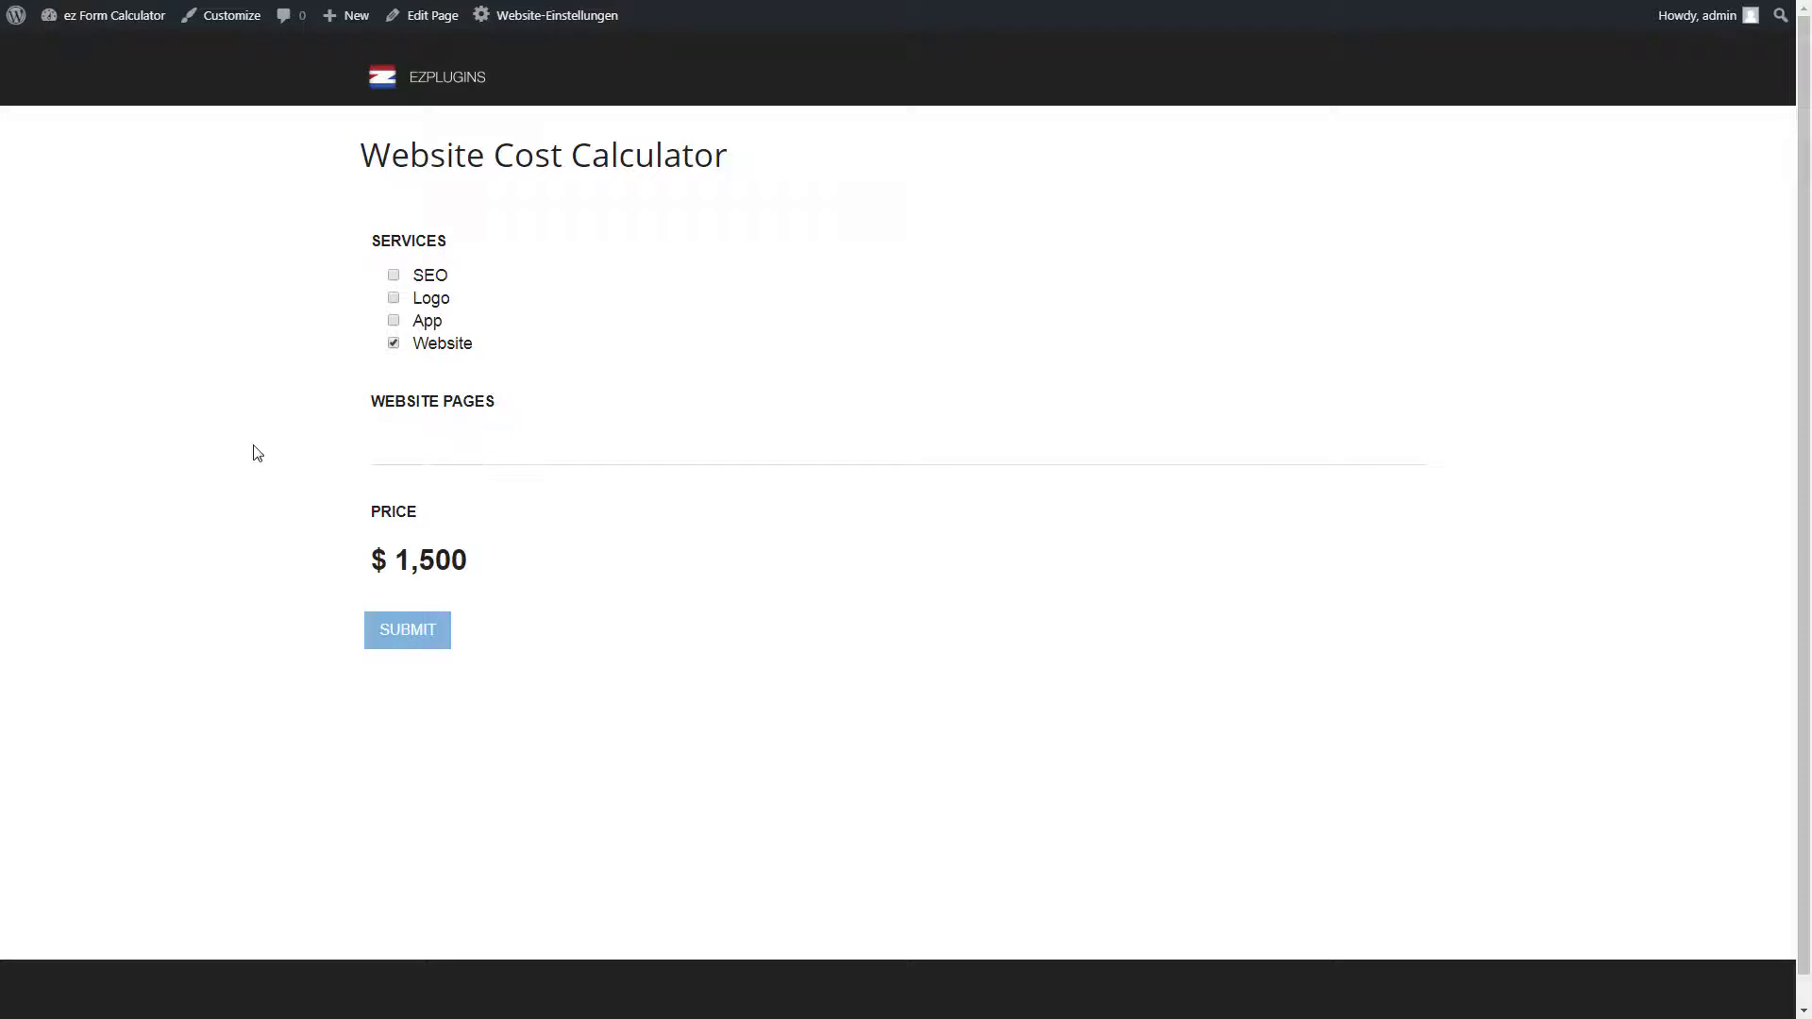
left_click(546, 438)
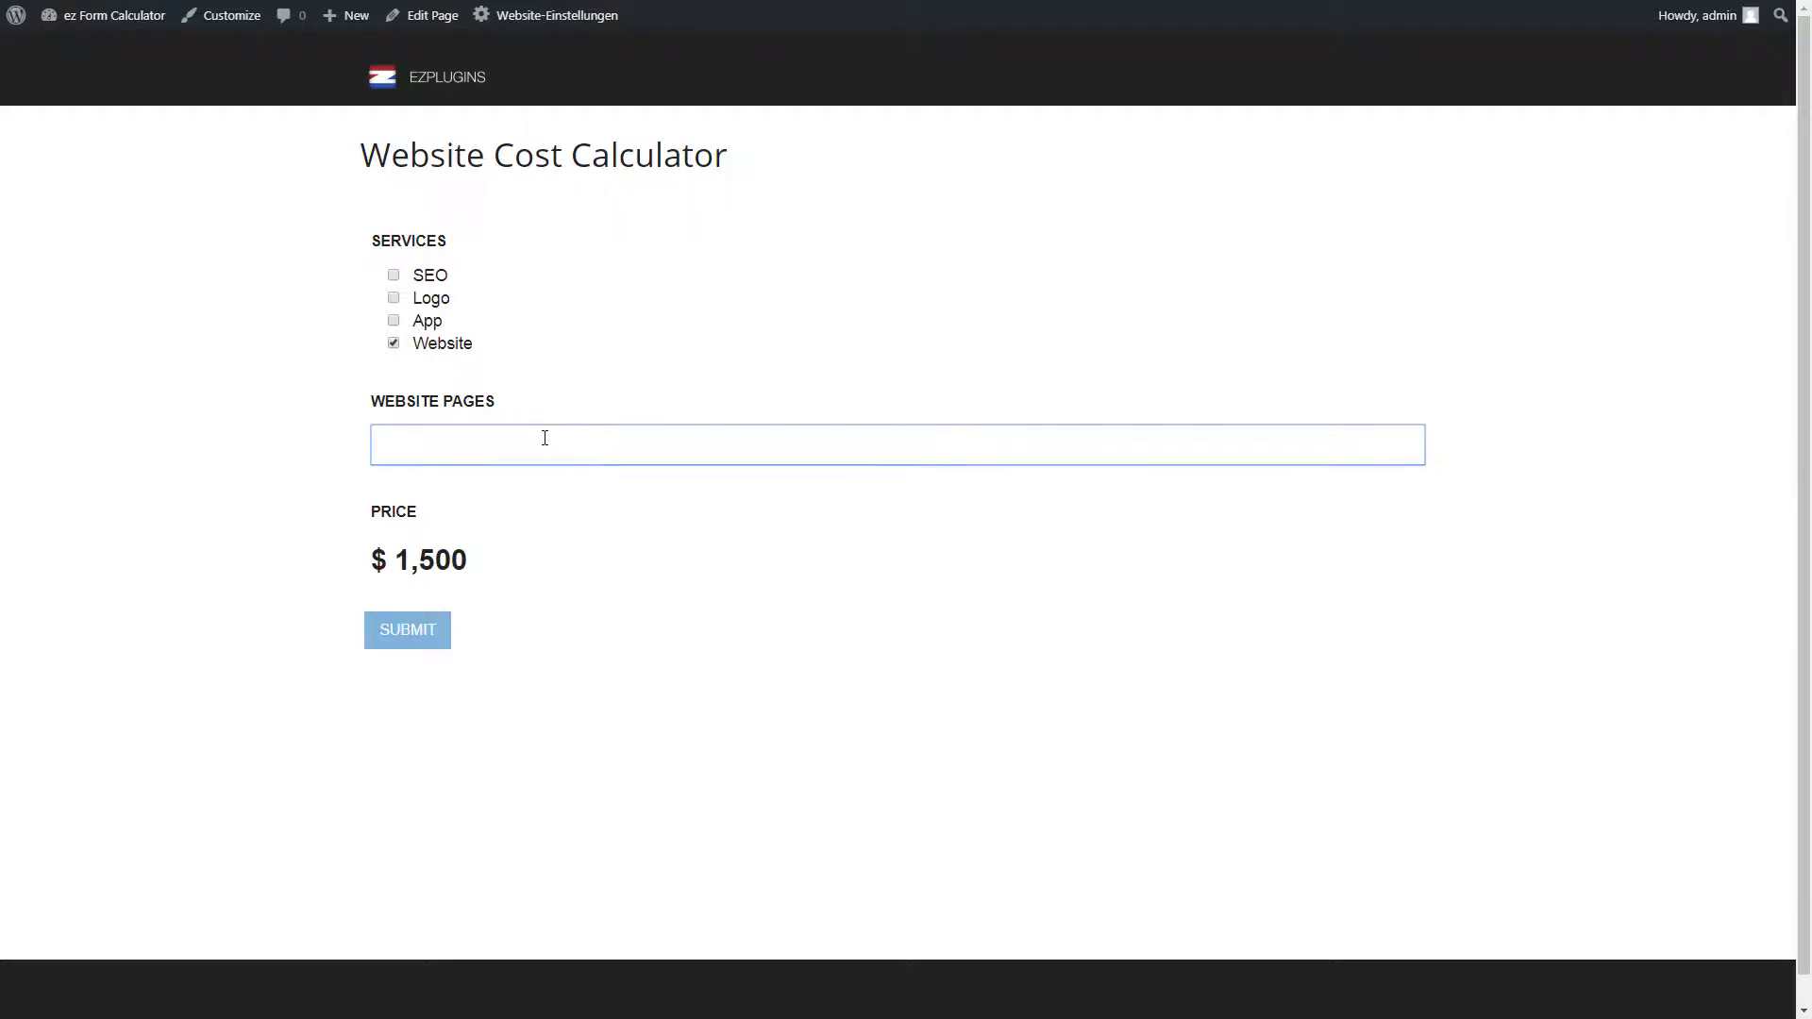
type("10")
left_click(292, 434)
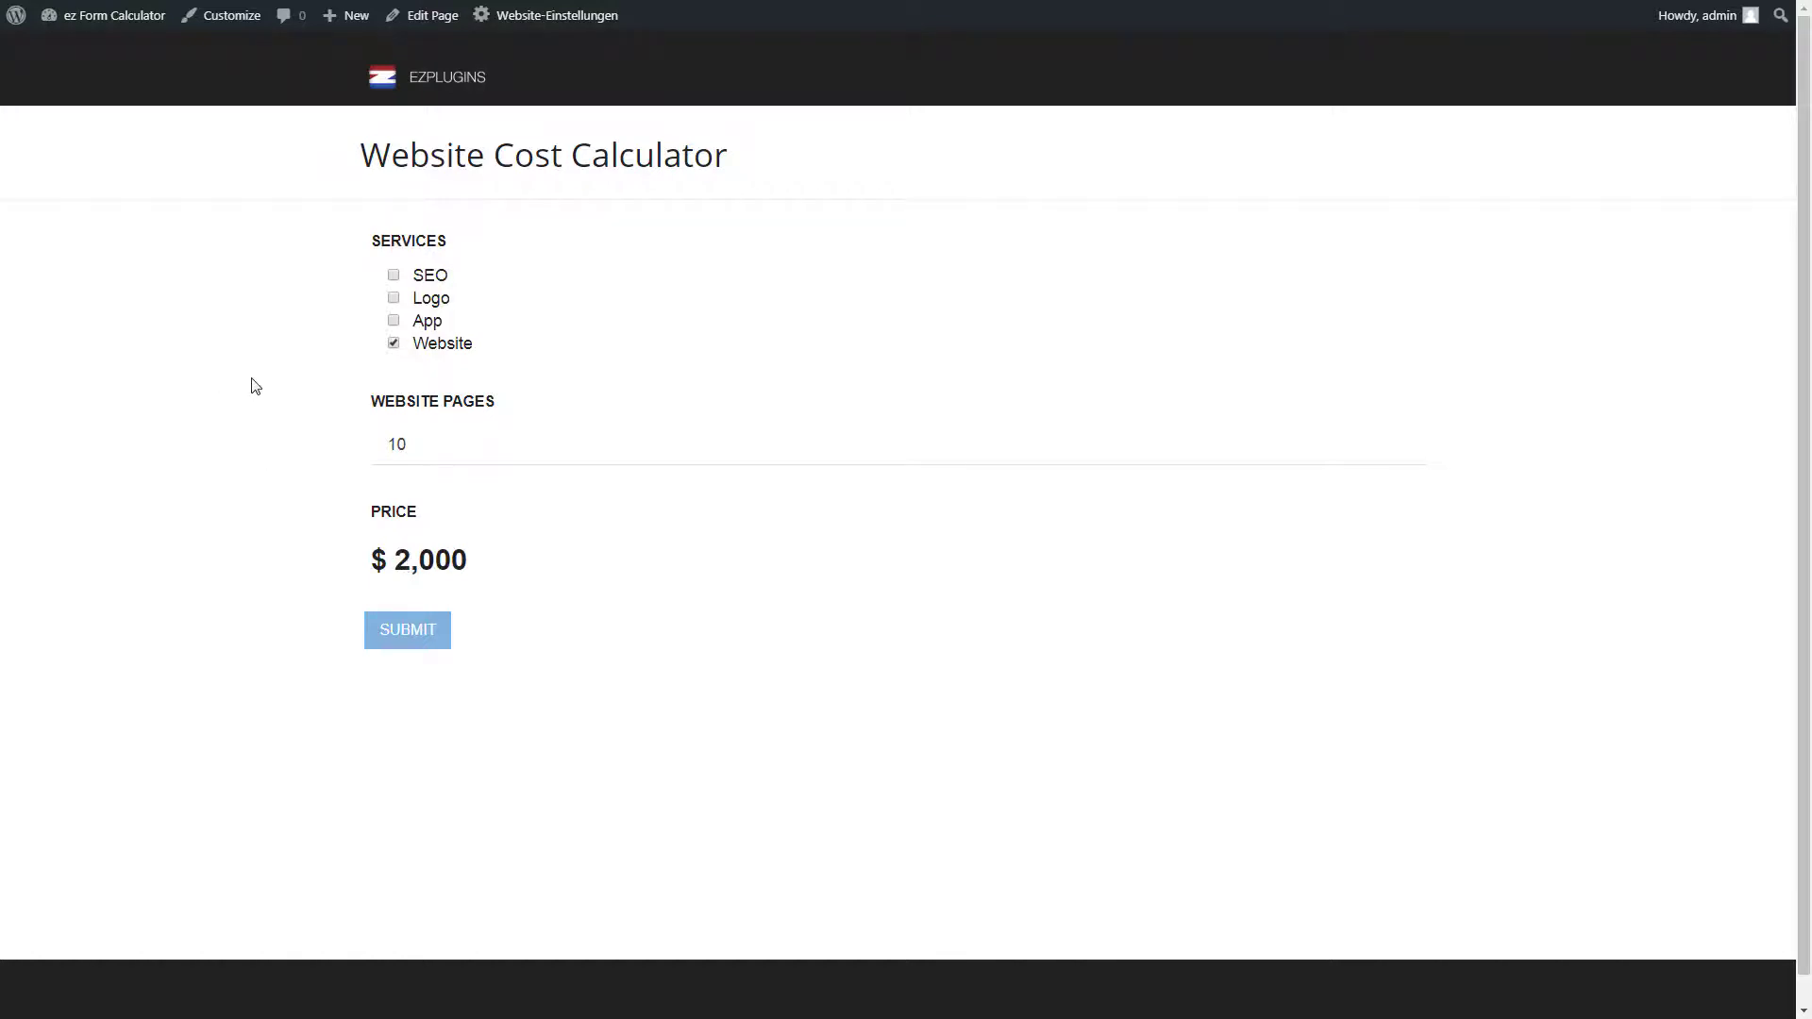
Step: Deselect and reselect the Website service on the published form to check how the hidden Website Pages value affects the price
left_click(434, 348)
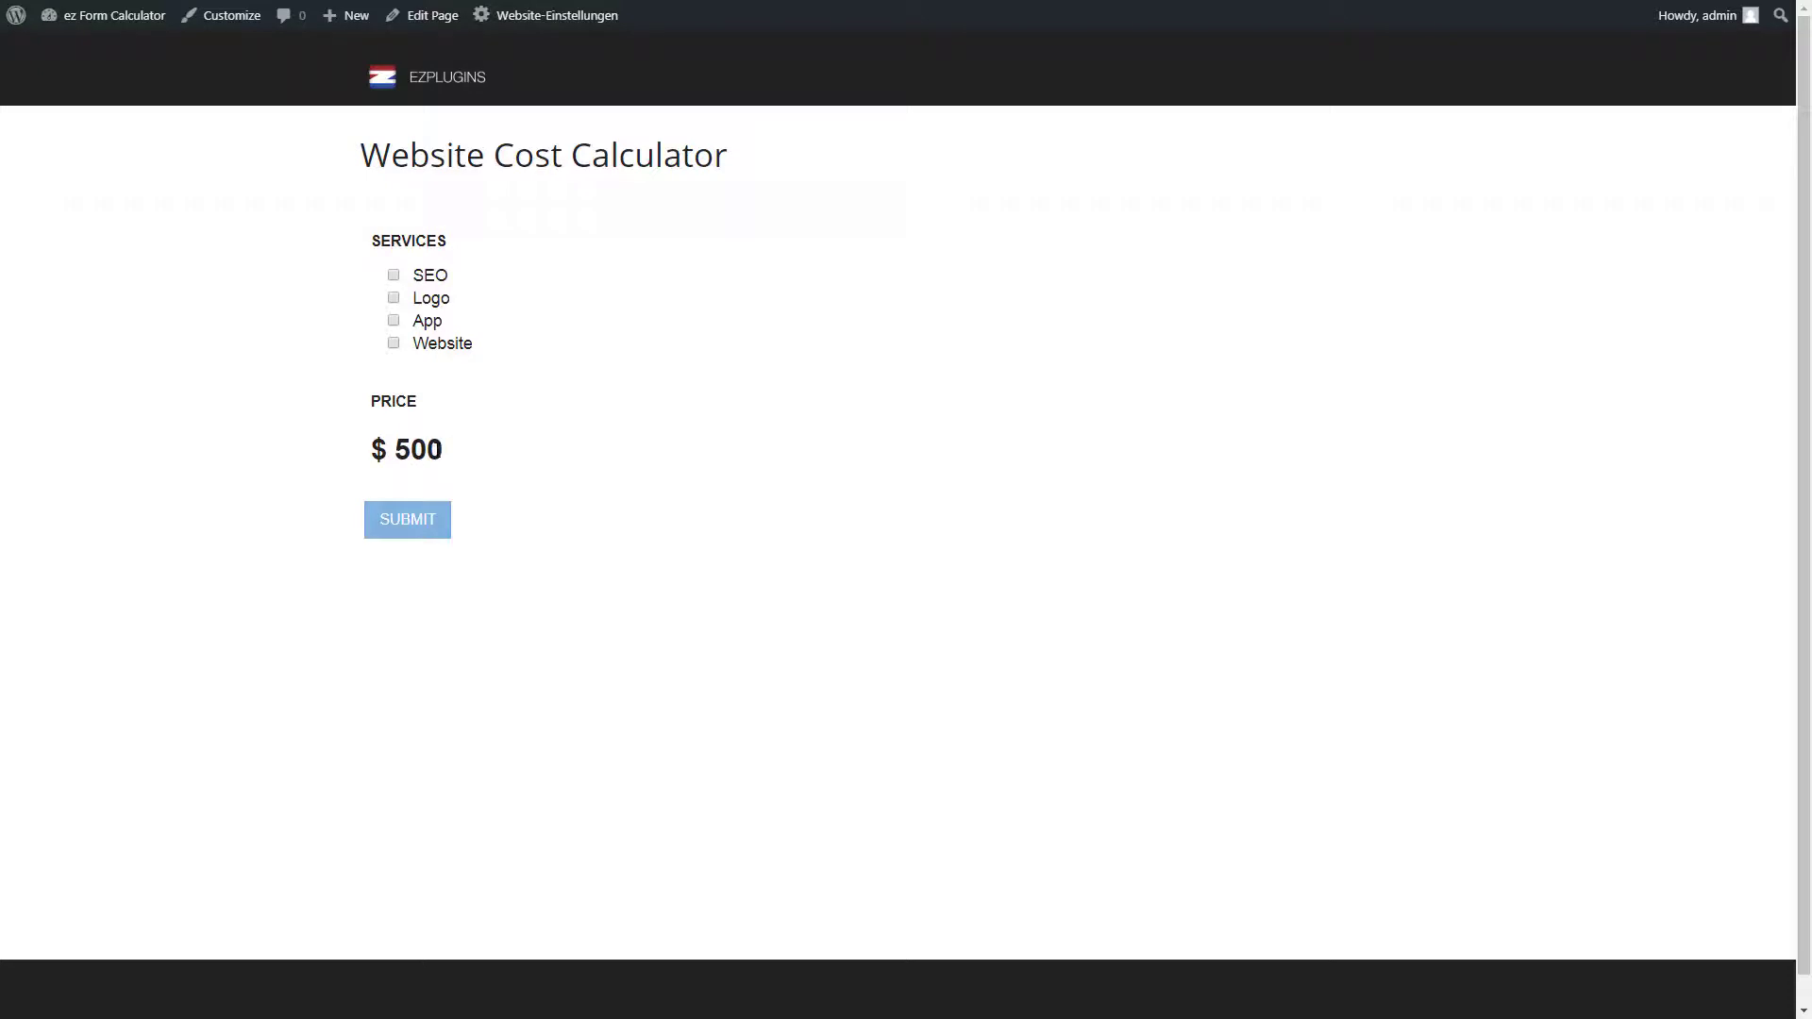
left_click(444, 345)
left_click_drag(428, 439, 370, 453)
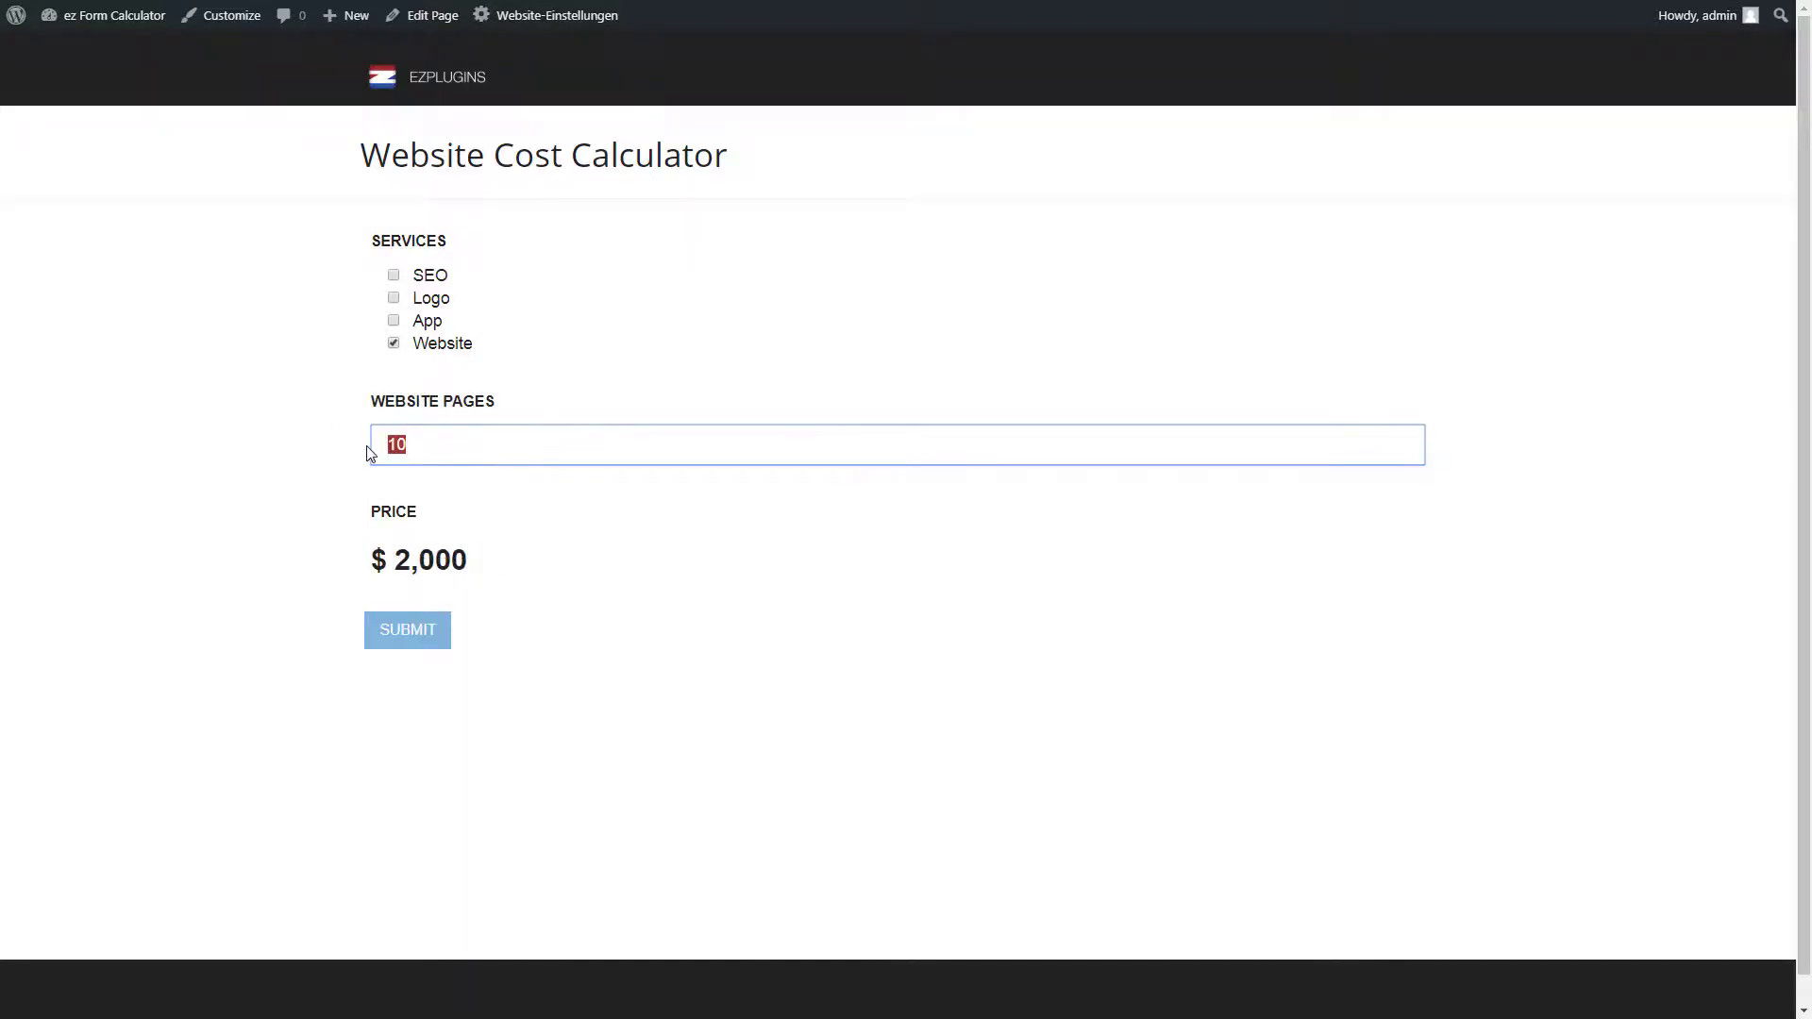
left_click(263, 454)
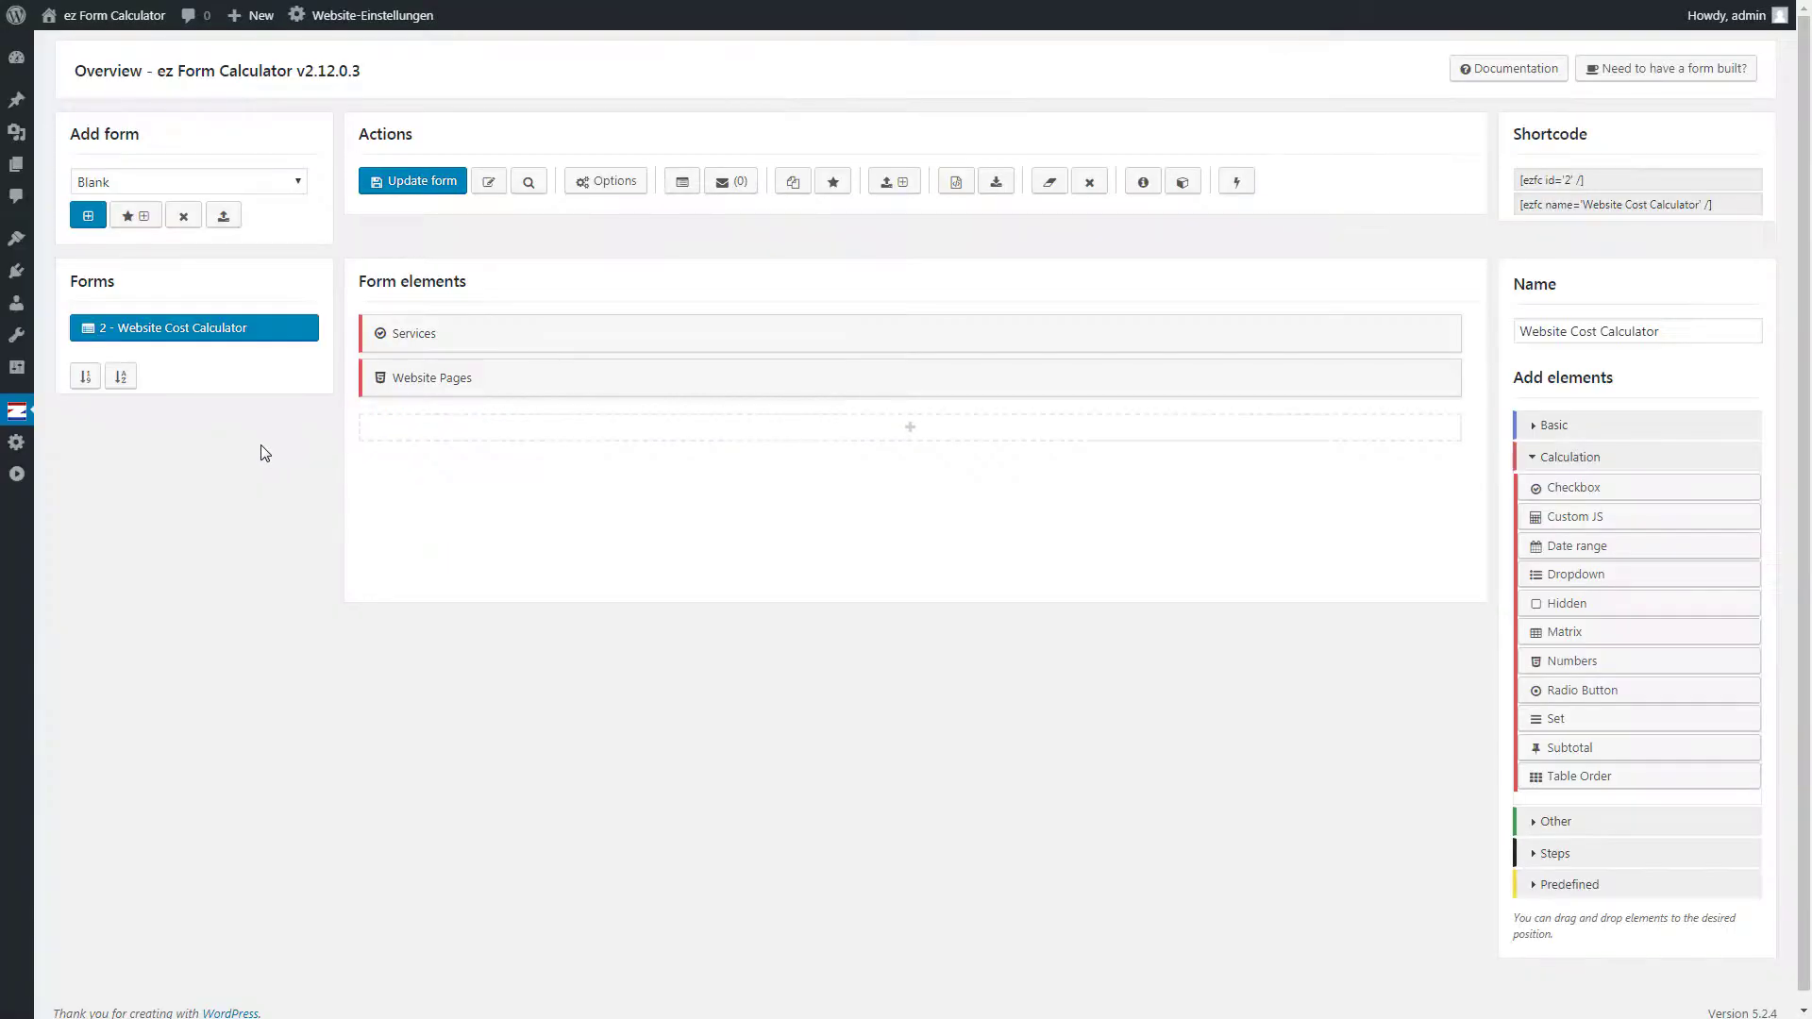
Step: Set Calculate_when_hidden to No for the Website Pages element
left_click(557, 387)
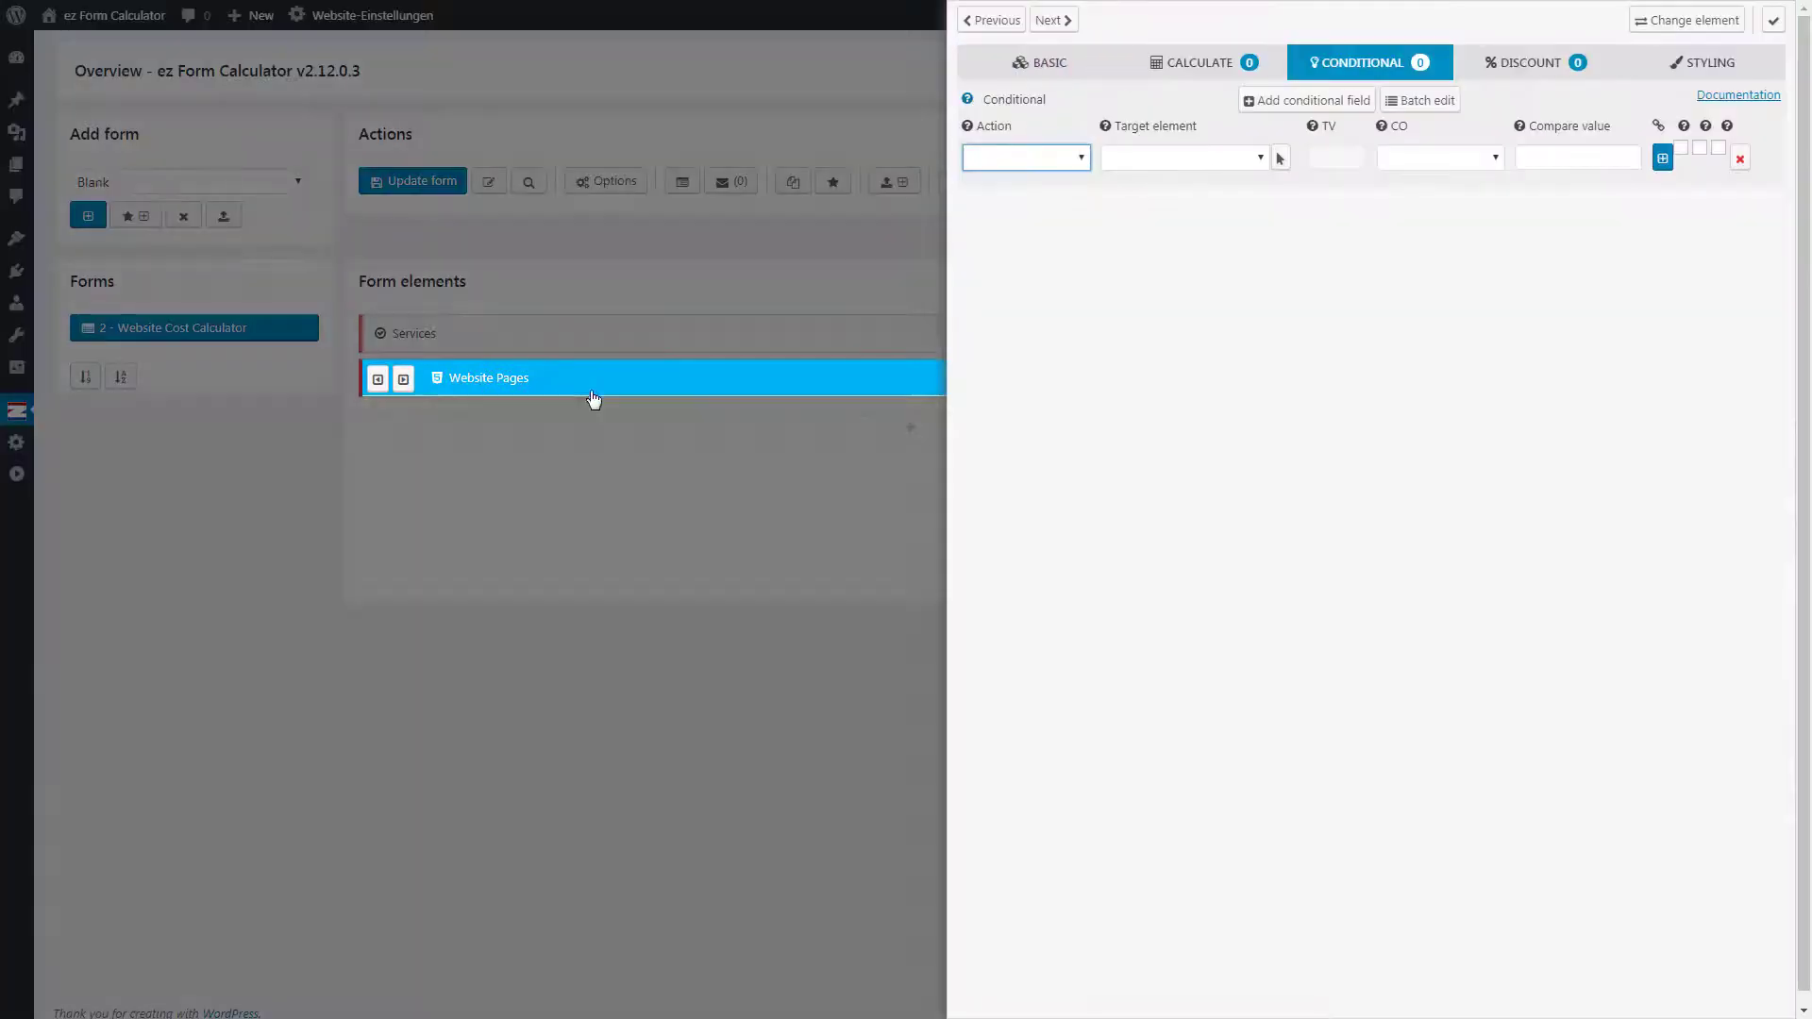
left_click(1198, 68)
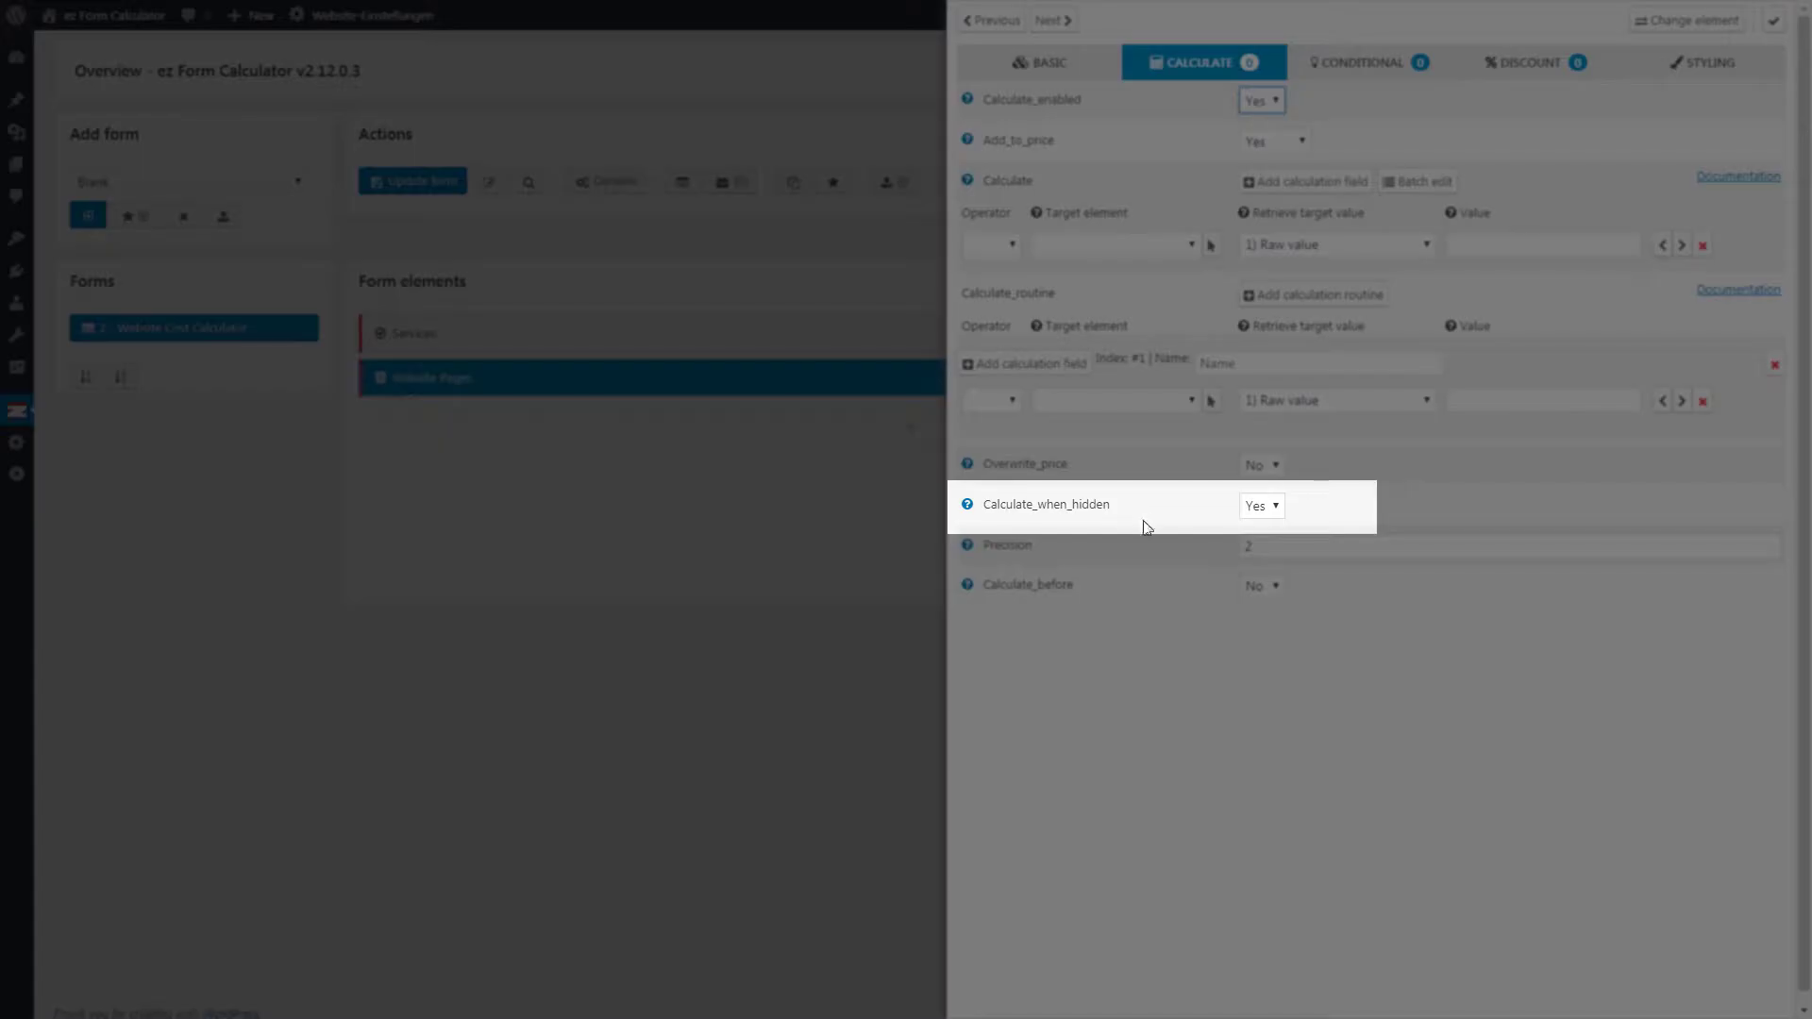
left_click(1262, 507)
left_click(1260, 530)
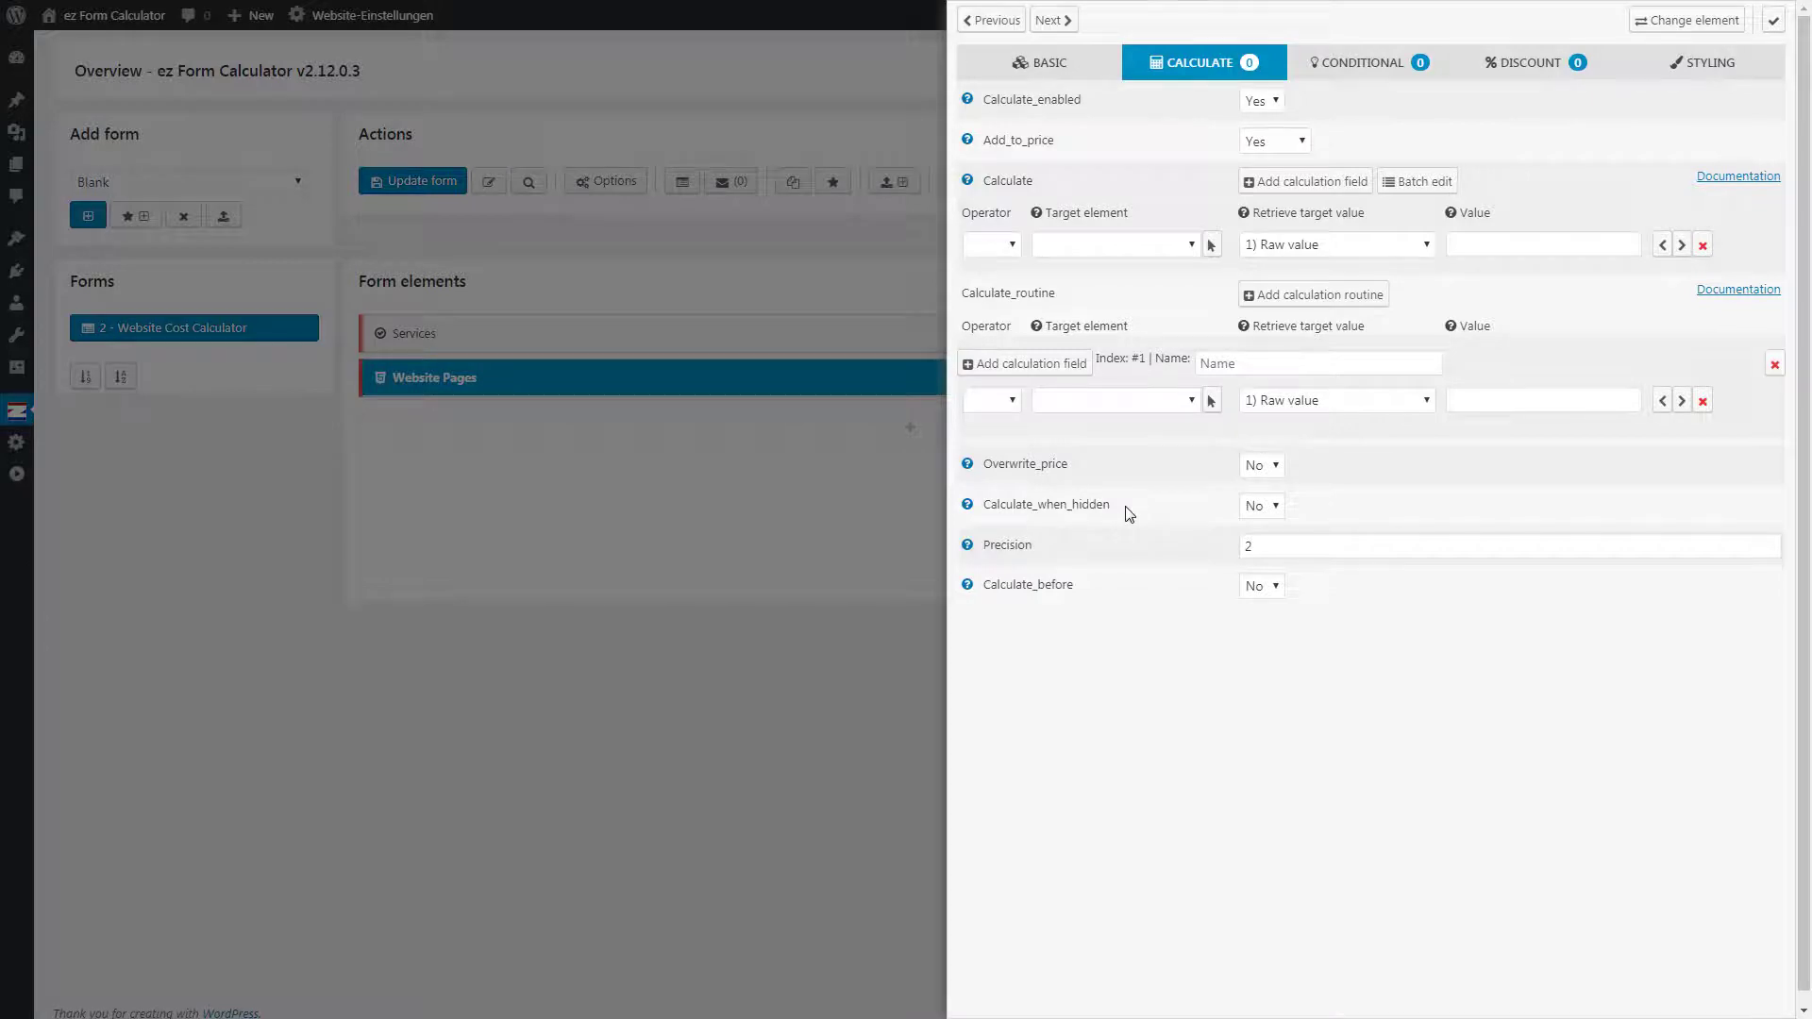
left_click(671, 517)
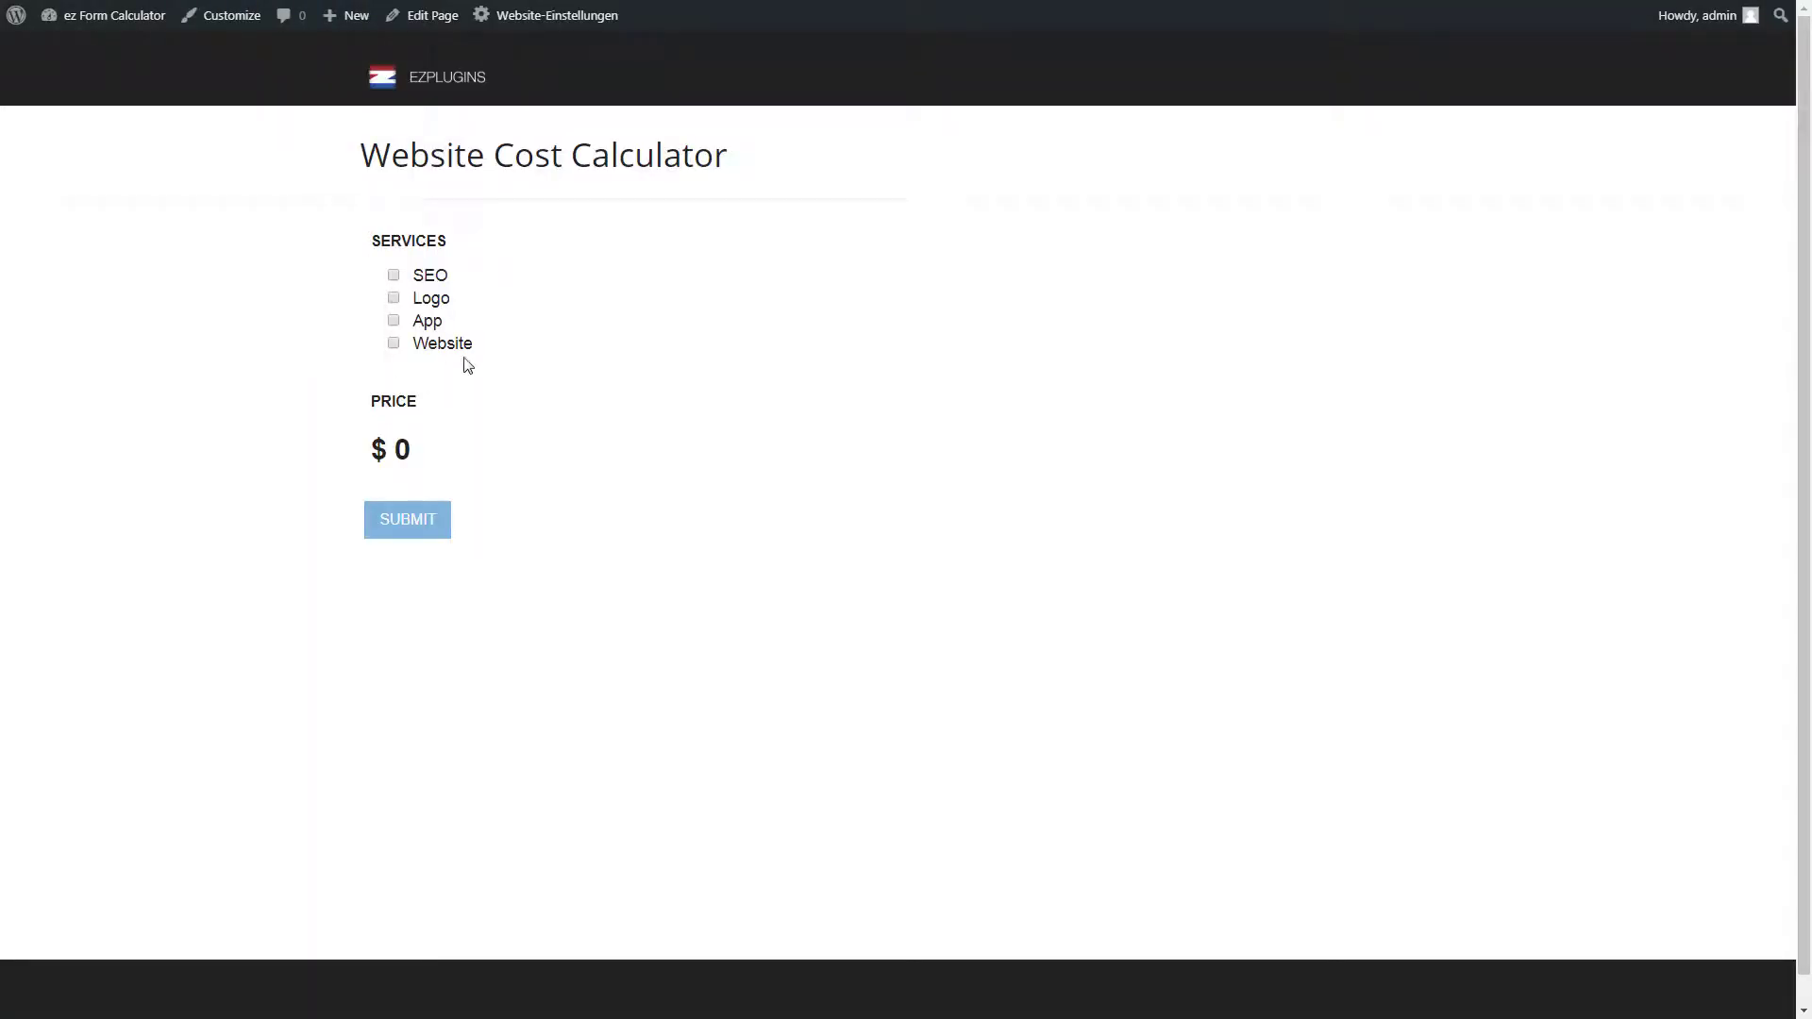
Step: Retest the published form by selecting Website, entering 10 website pages and deselecting Website
left_click(462, 347)
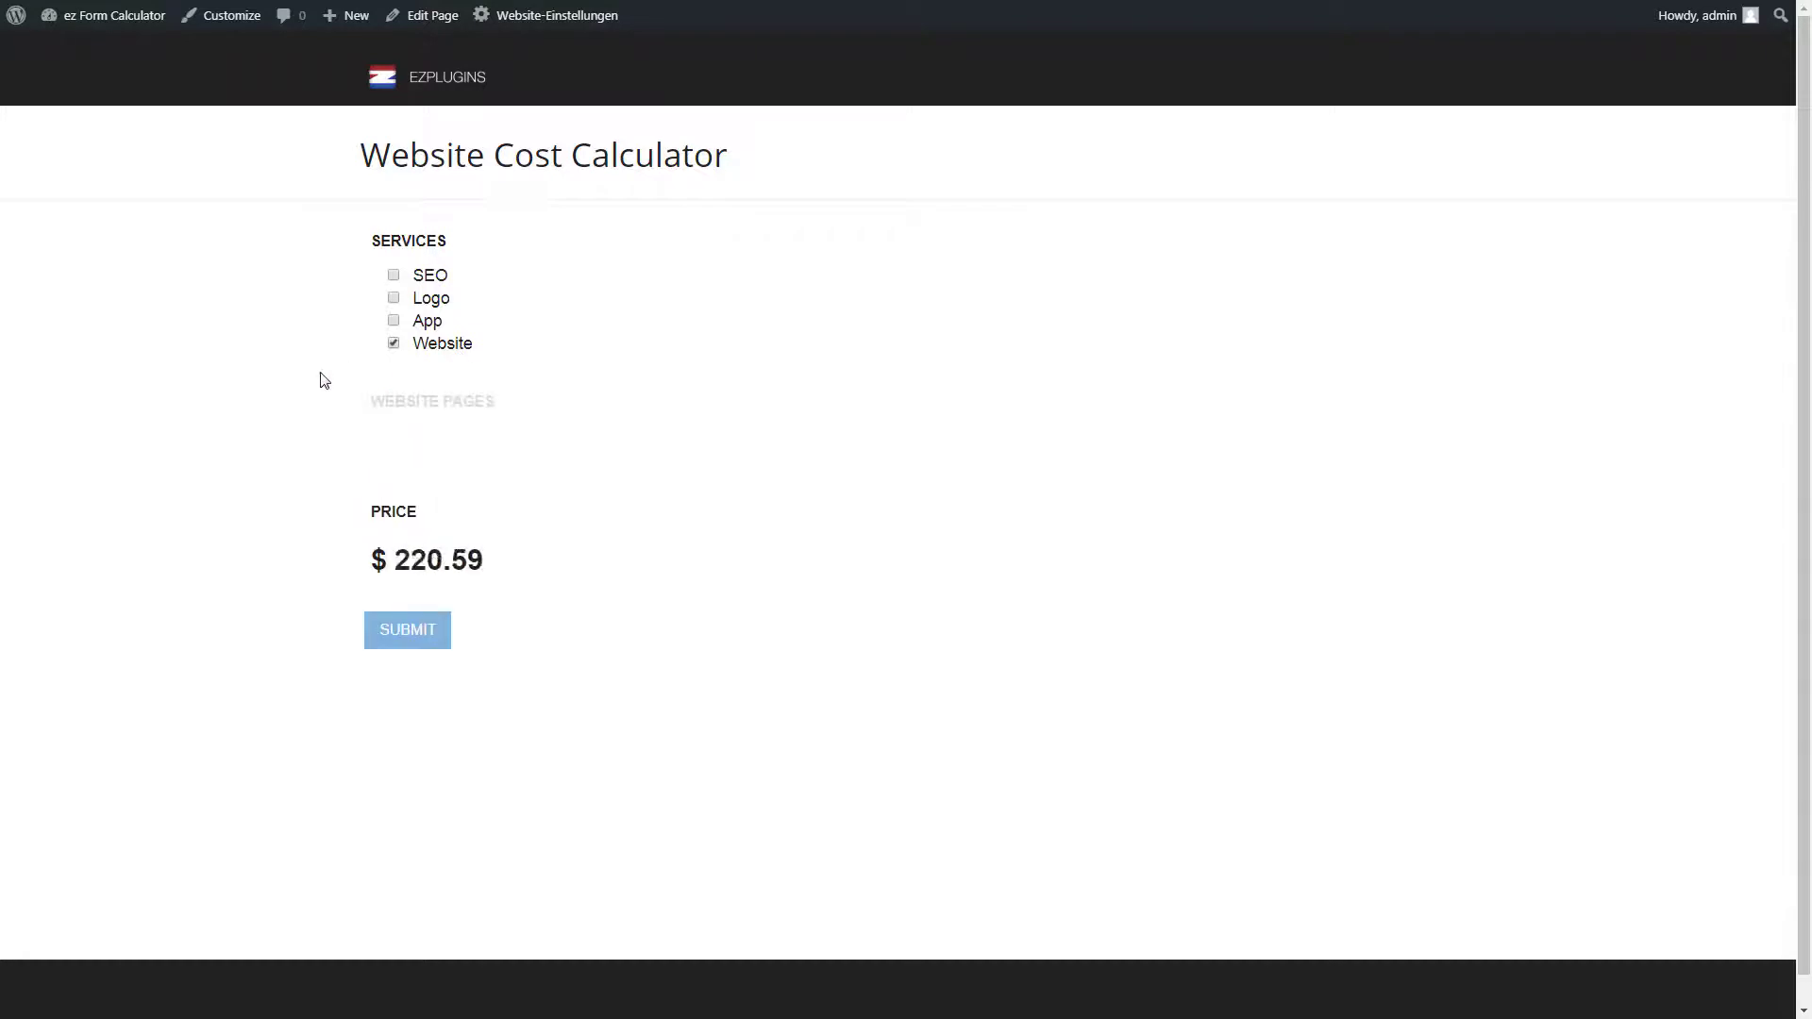
left_click(447, 437)
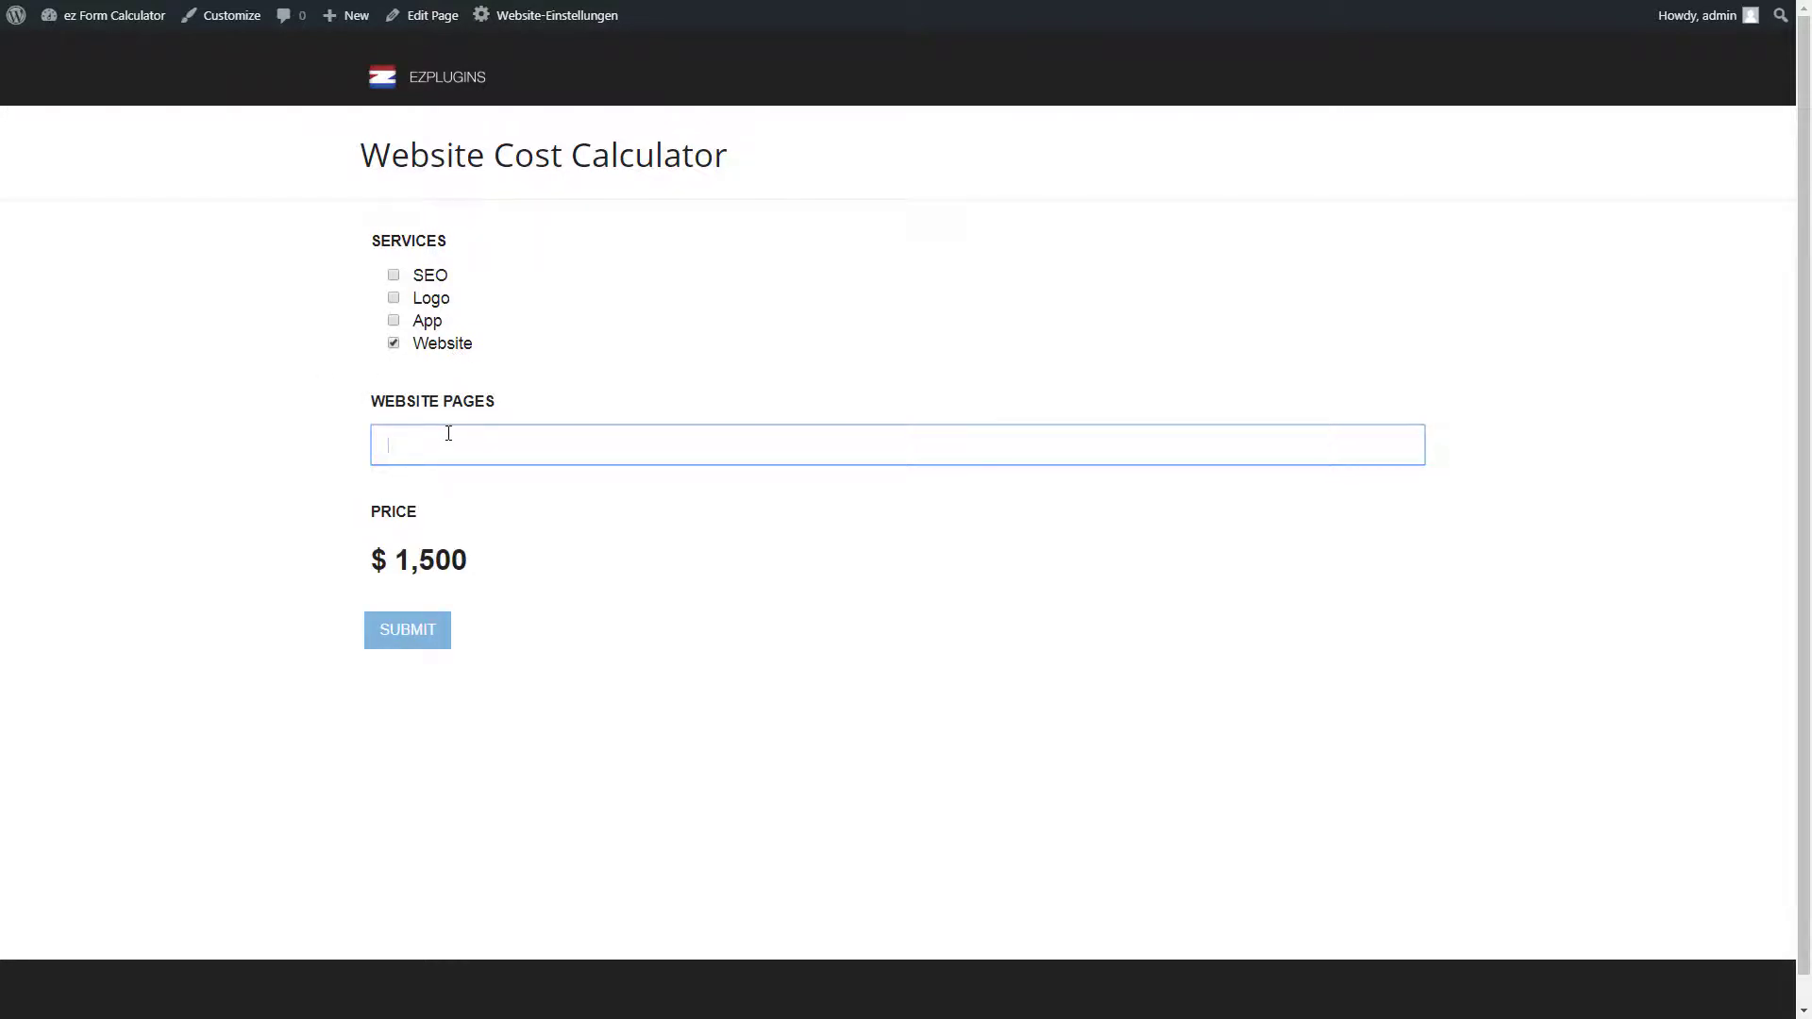
type("10")
left_click(214, 431)
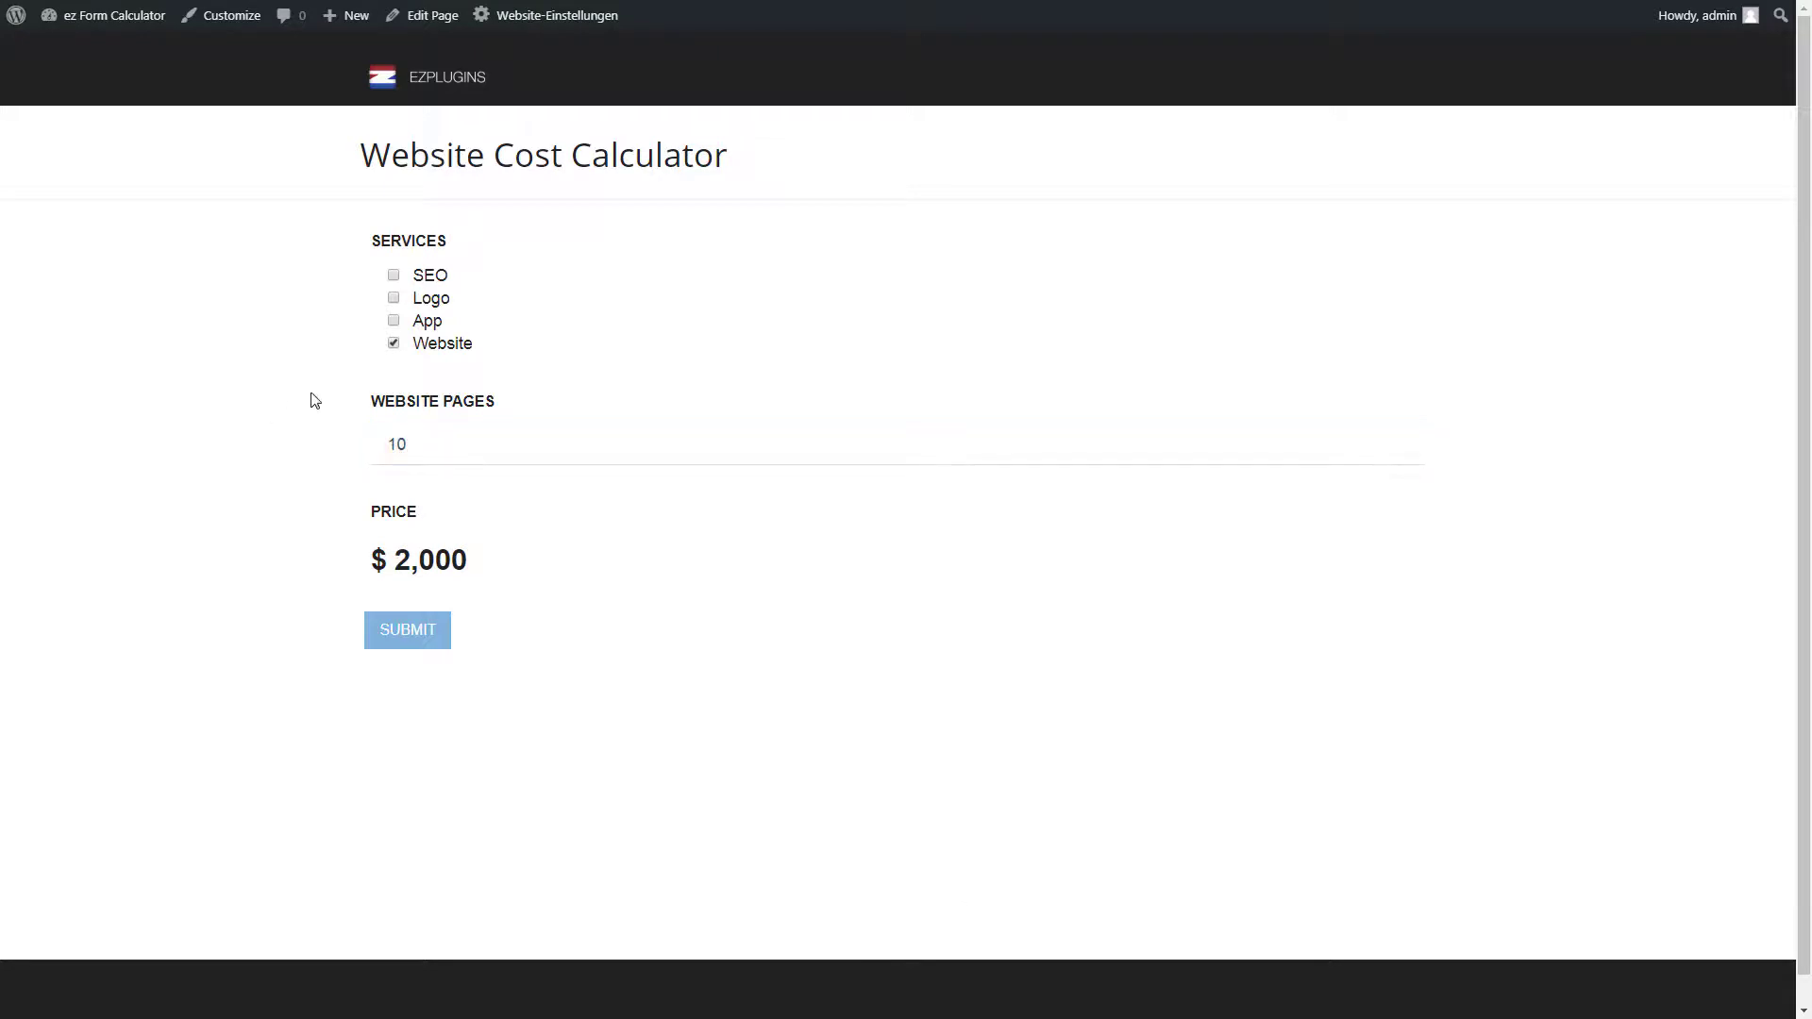
left_click(441, 345)
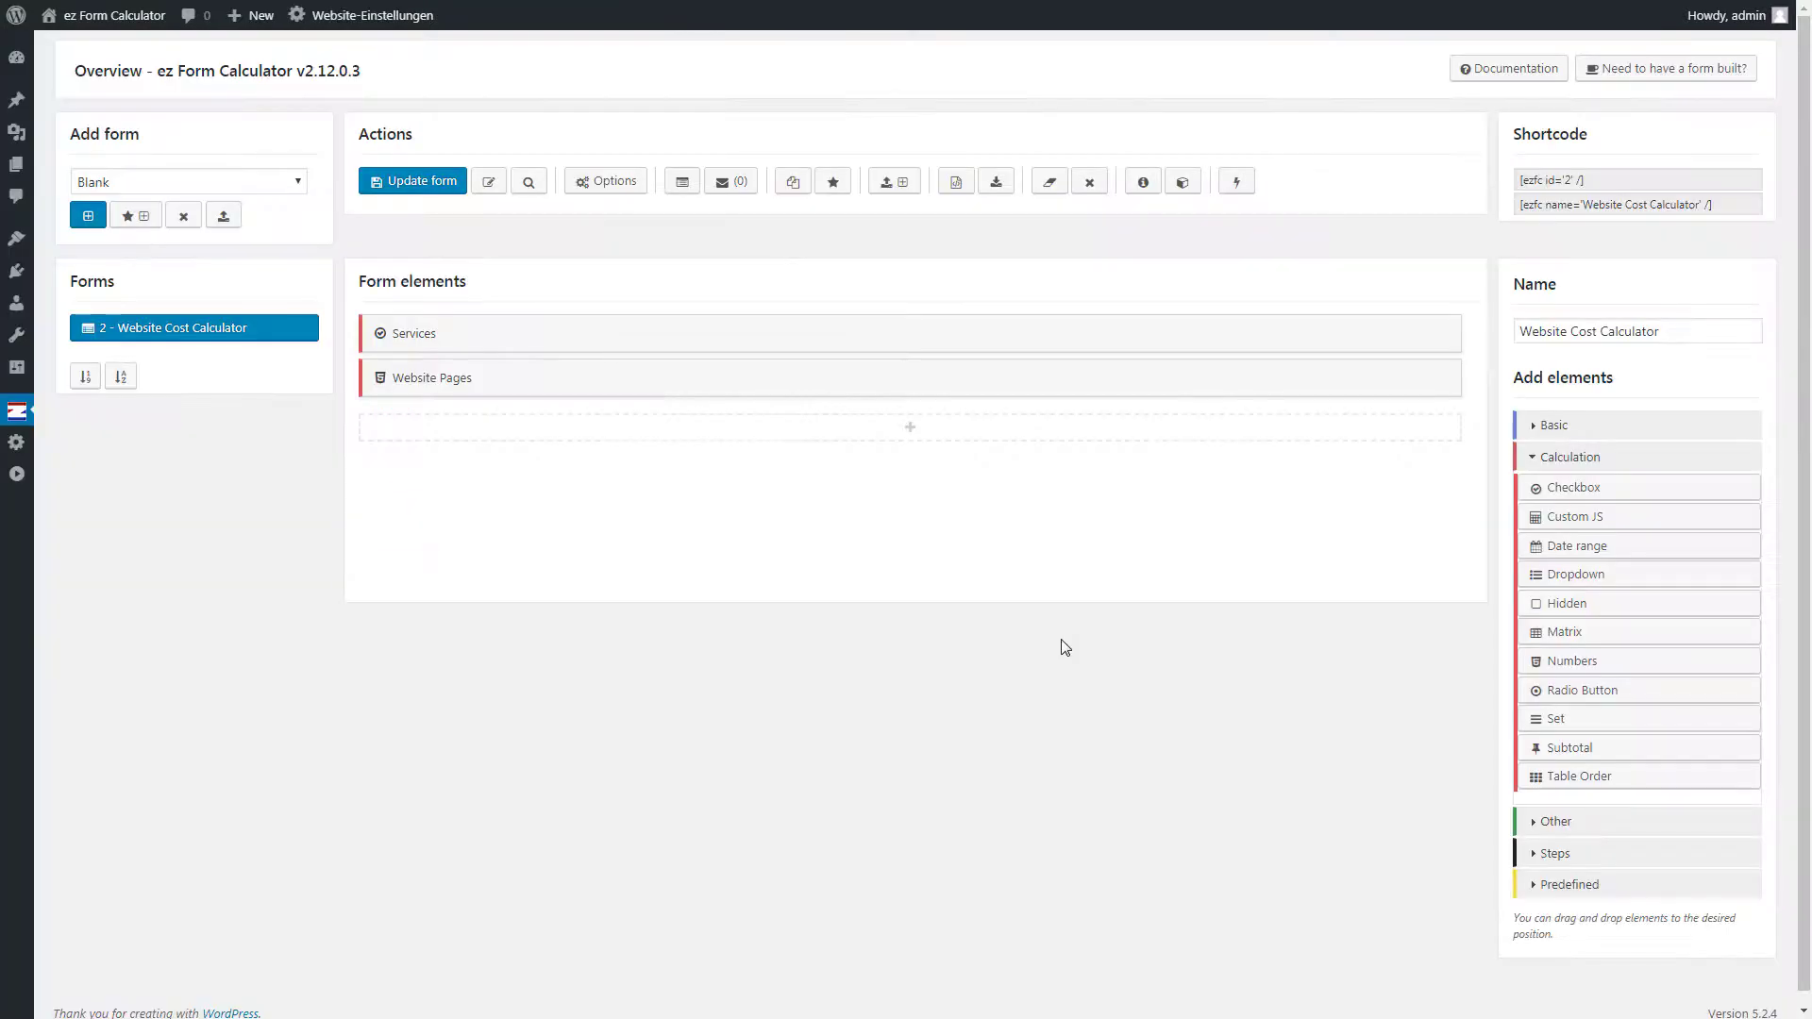
Step: Add a Radio Button element to the form and set both its name and label to CMS
left_click(1591, 698)
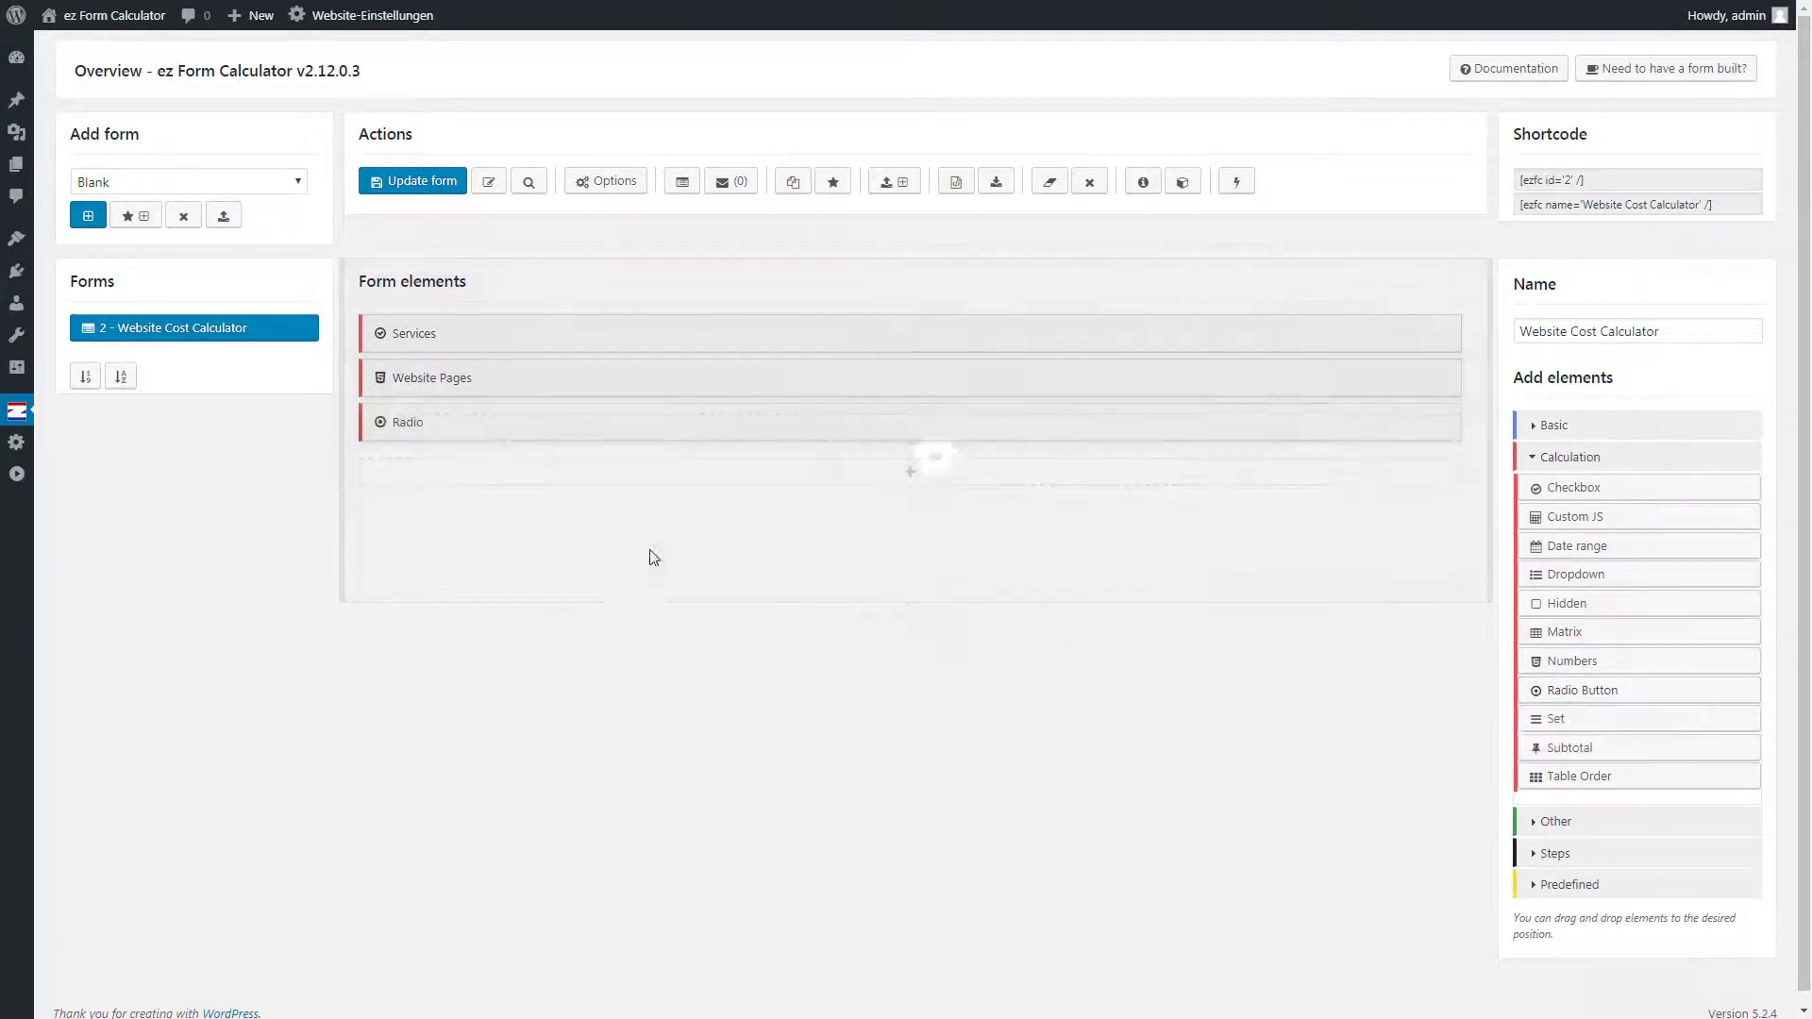
type("CMS")
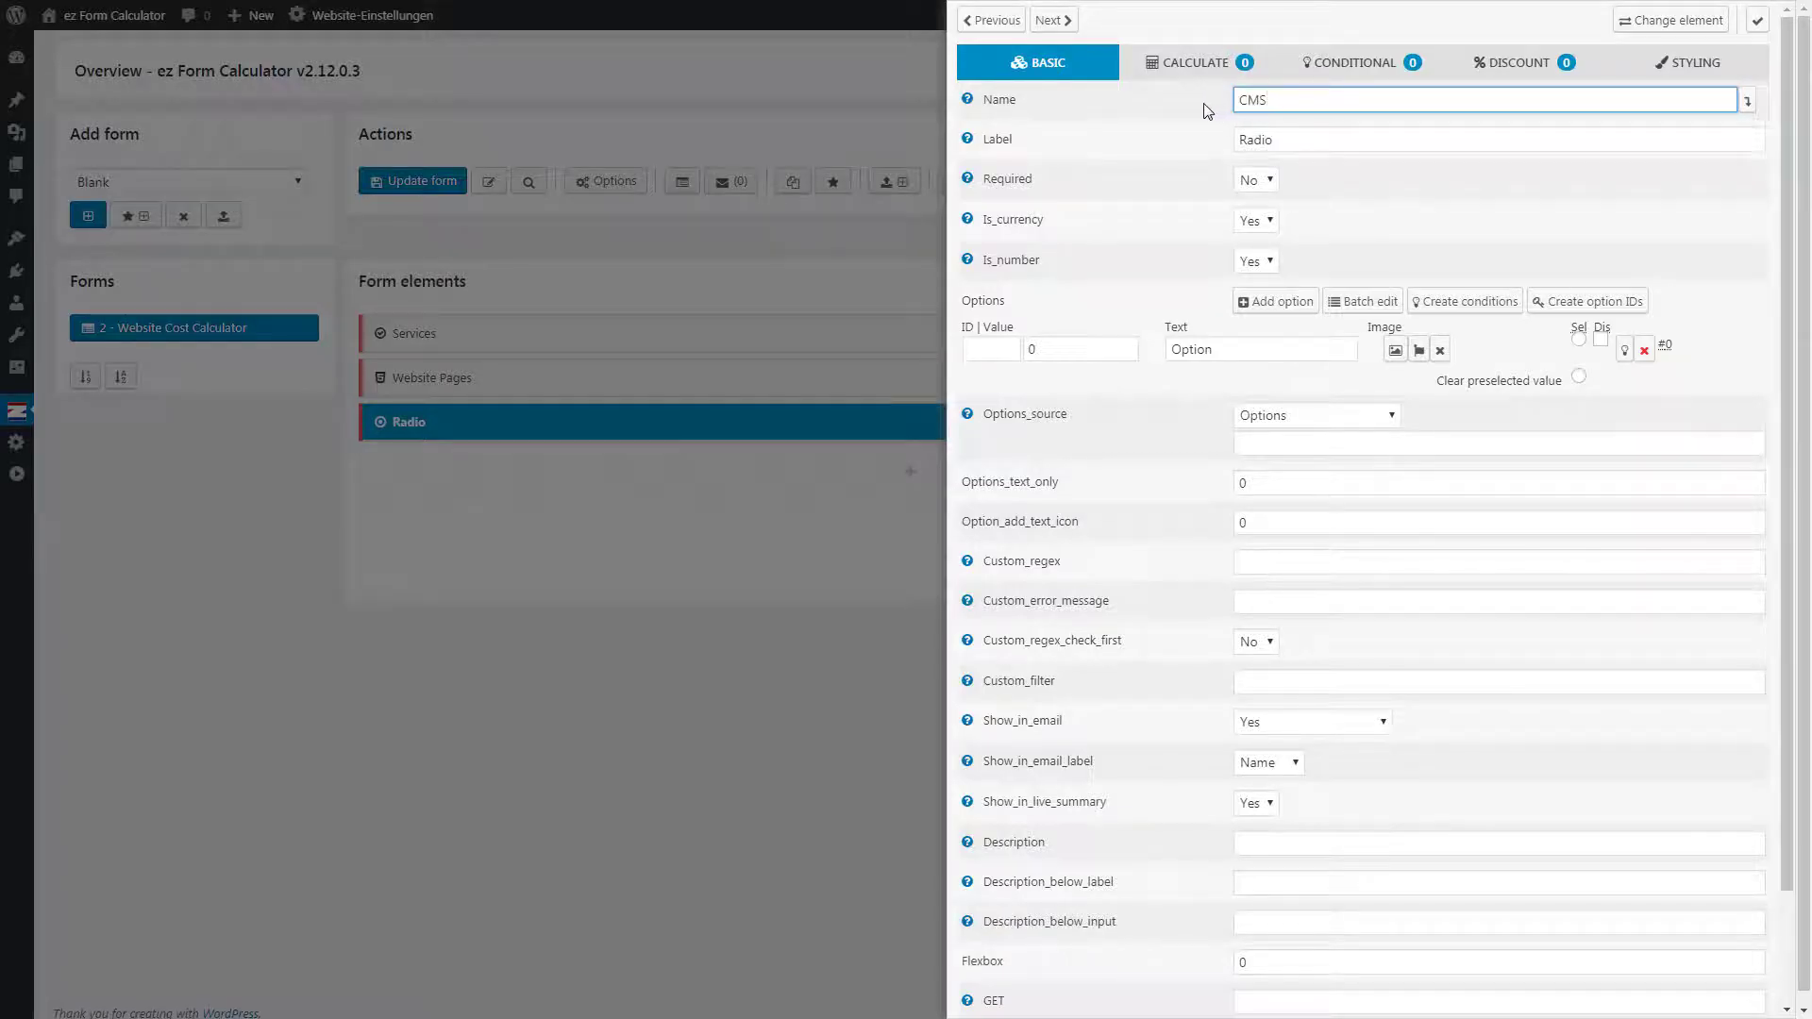
key("Tab")
key("space")
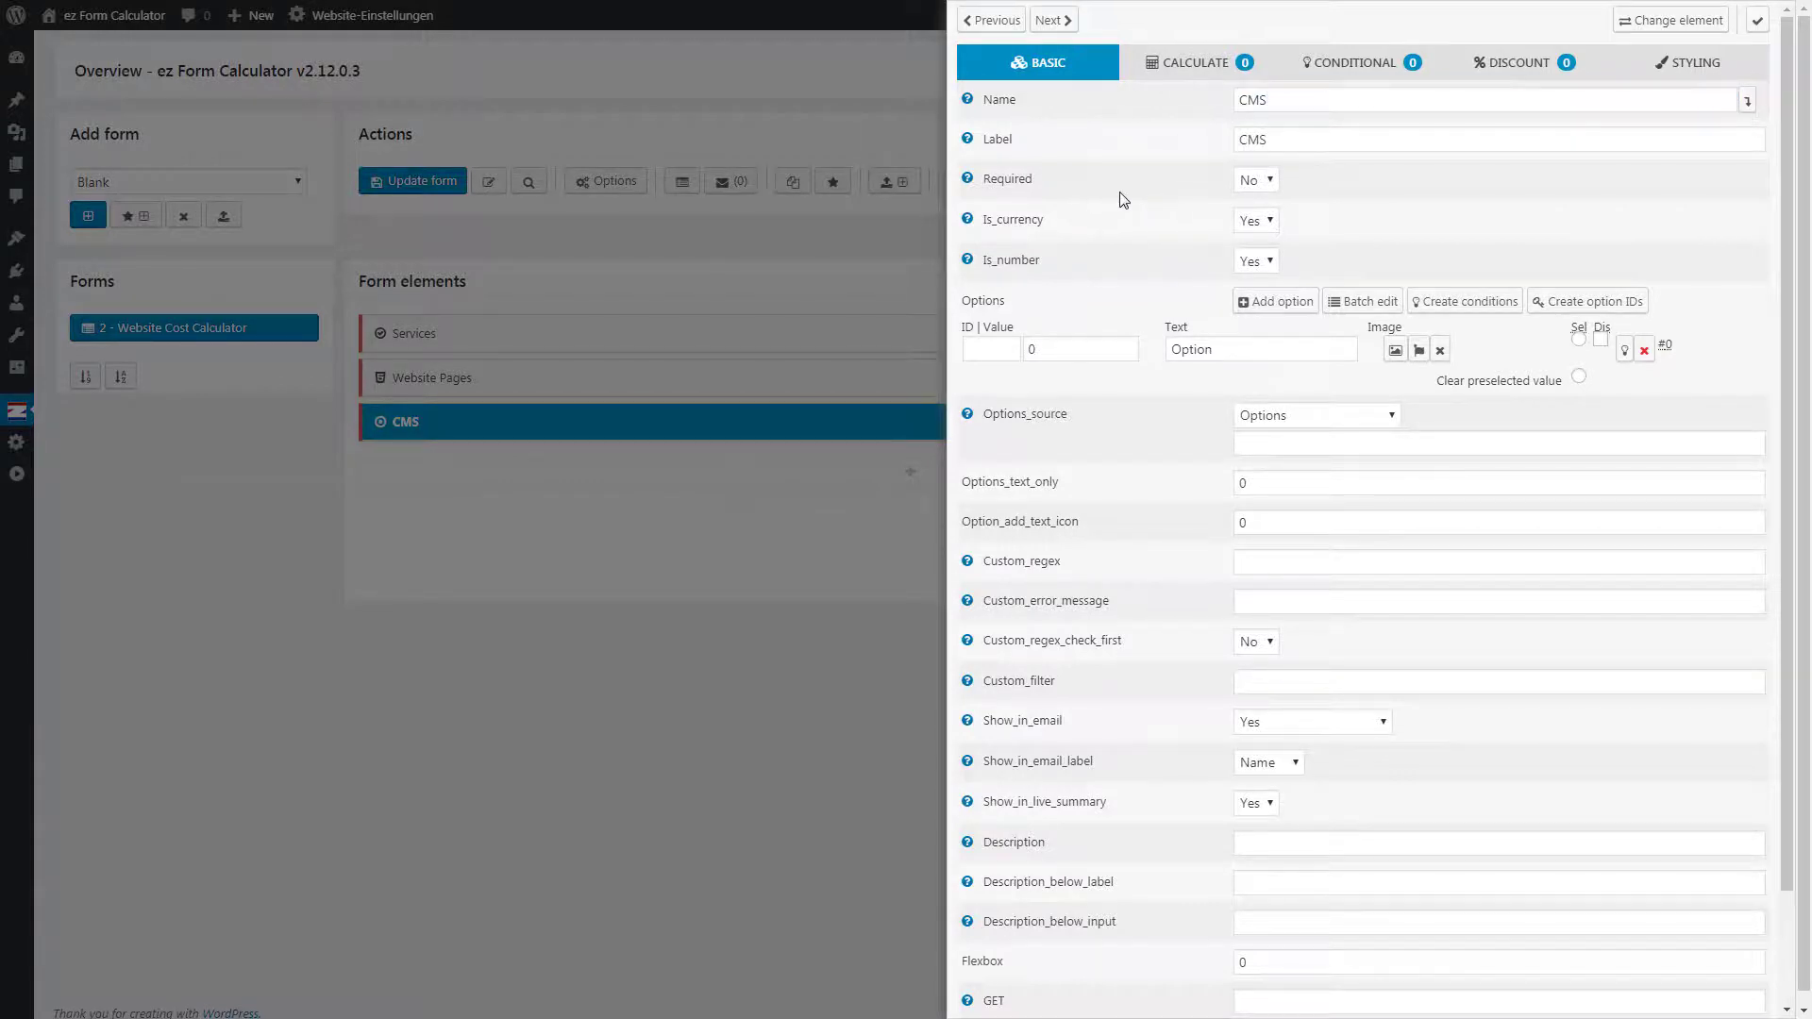
Step: Add two more options to the CMS element and name the three options WordPress, Joomla and Typo3
left_click(1260, 304)
left_click(1260, 303)
double_click(1190, 349)
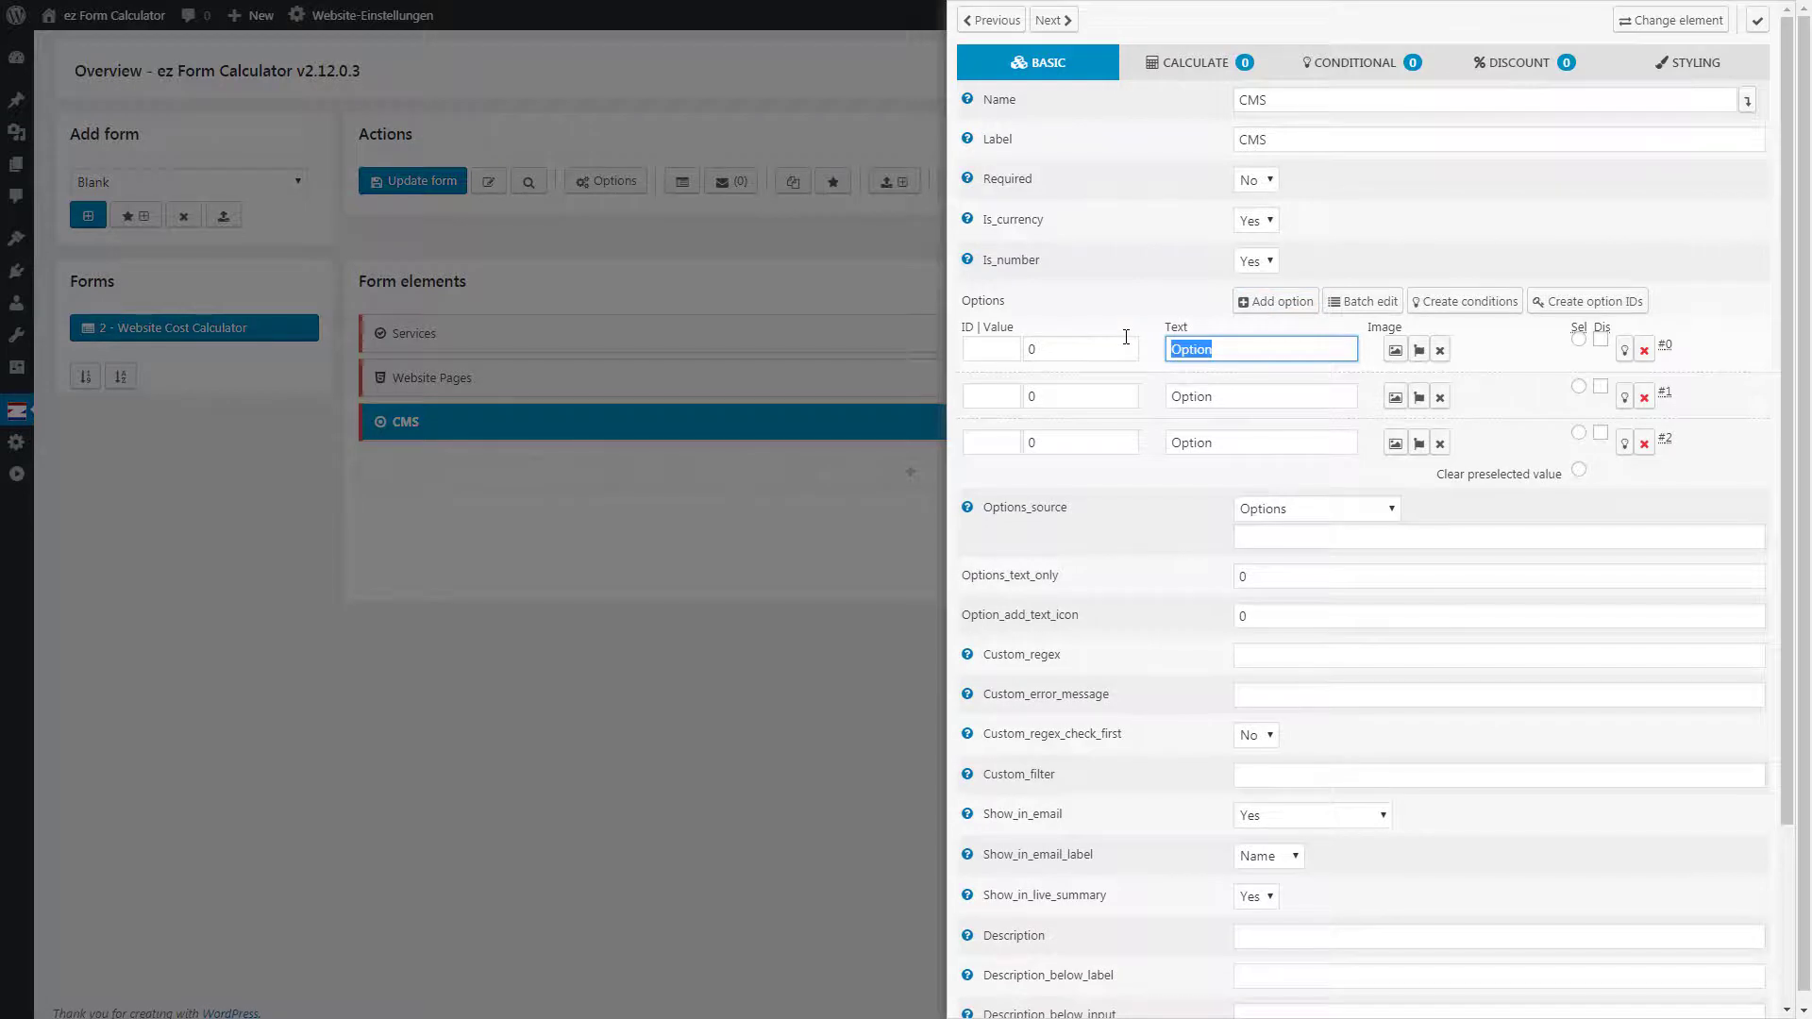
type("WordPress")
double_click(1191, 396)
type("Joomla")
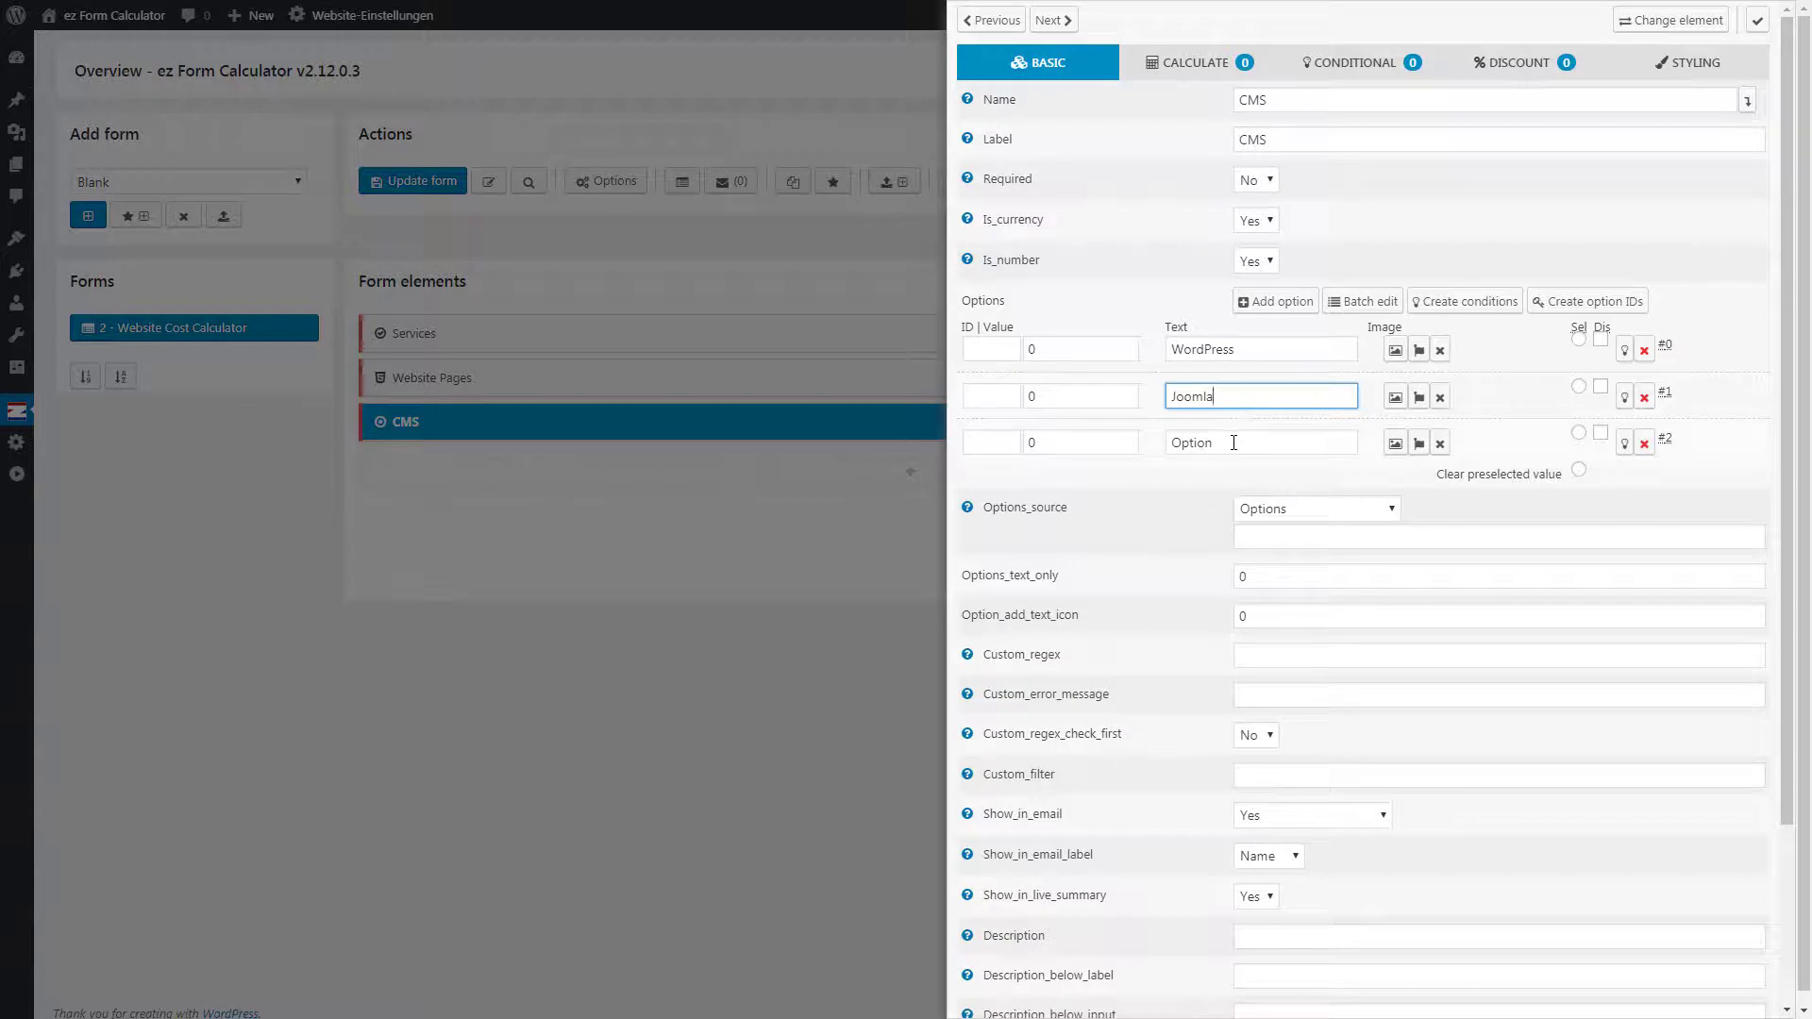
left_click_drag(1232, 443, 1096, 444)
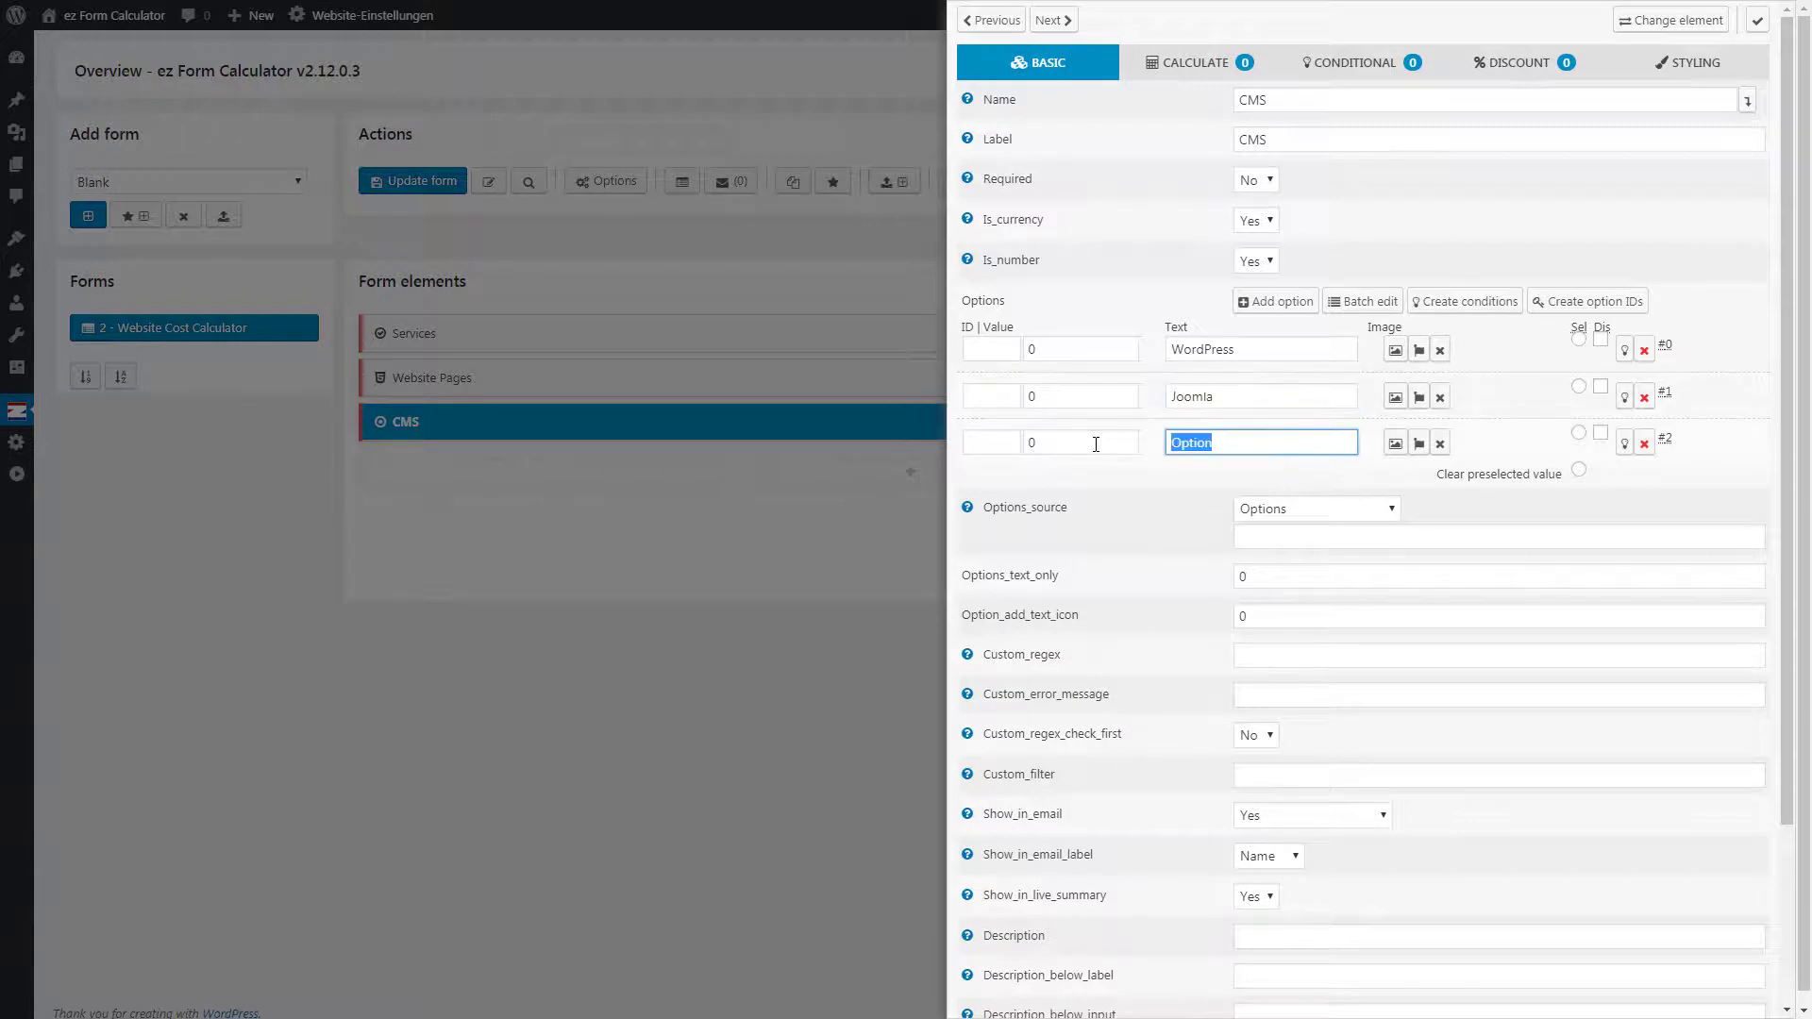
type("Typo3")
left_click_drag(1081, 350, 1017, 351)
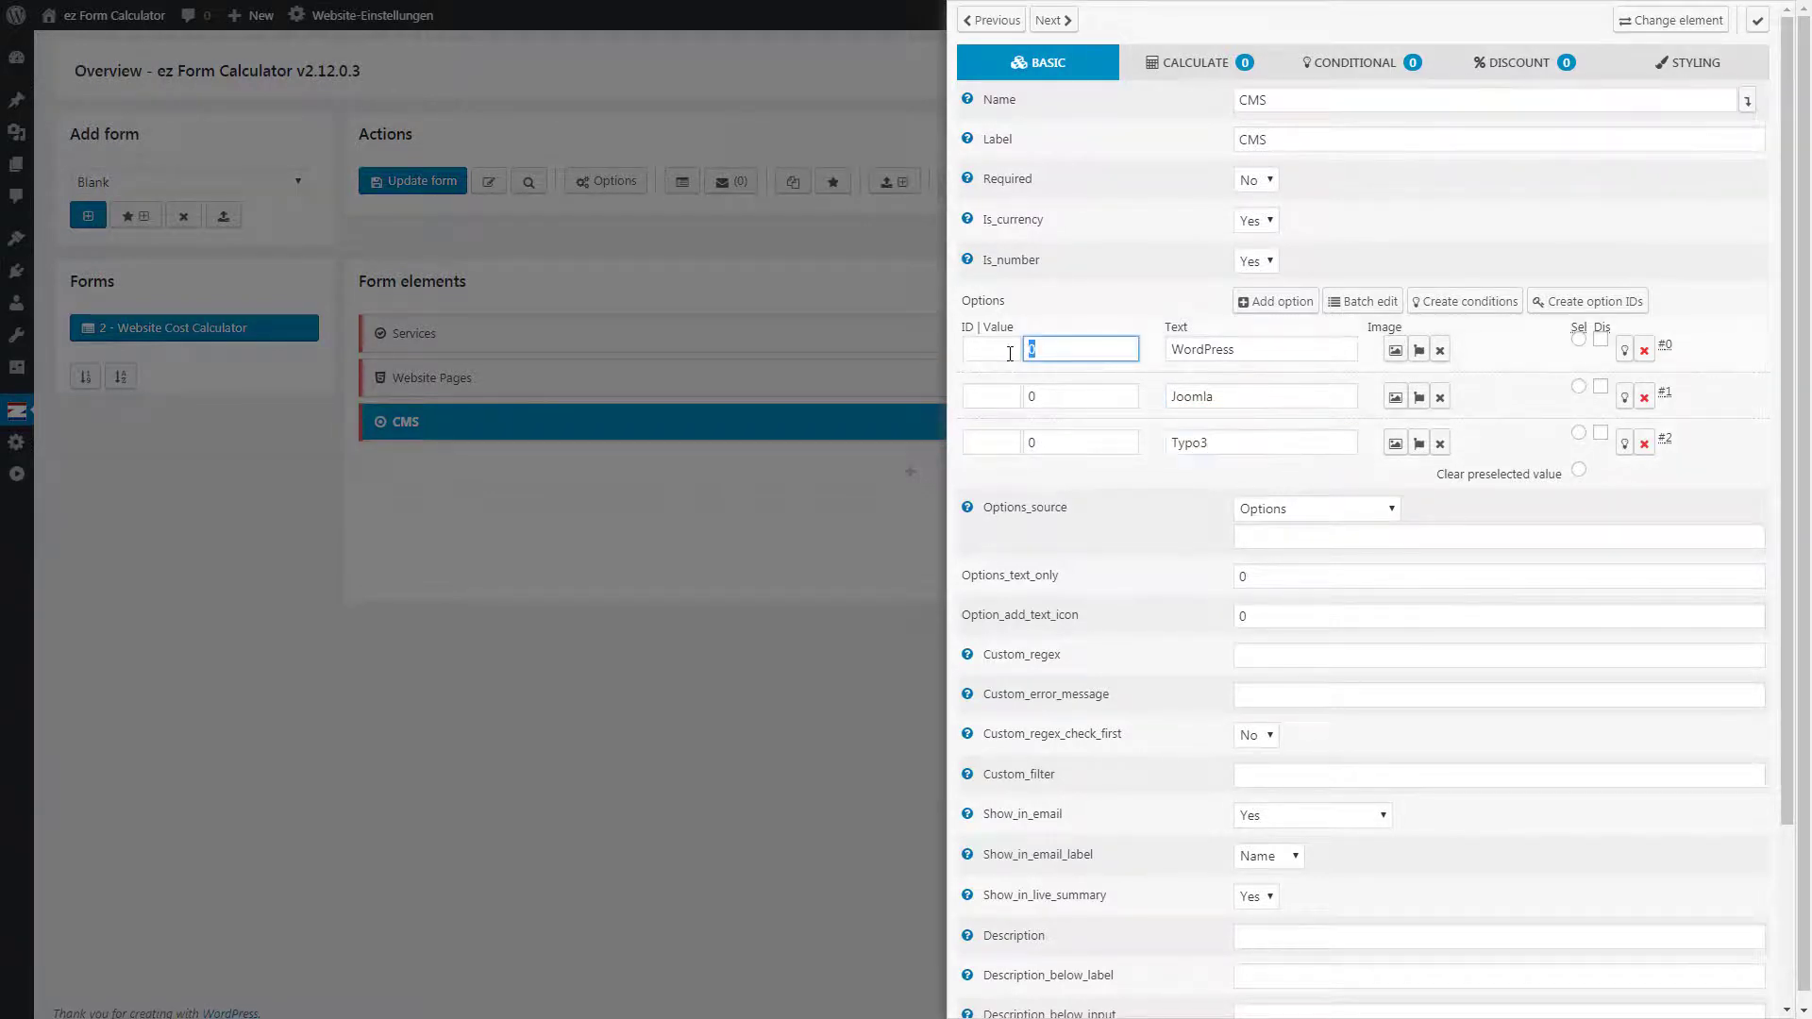
key("Return")
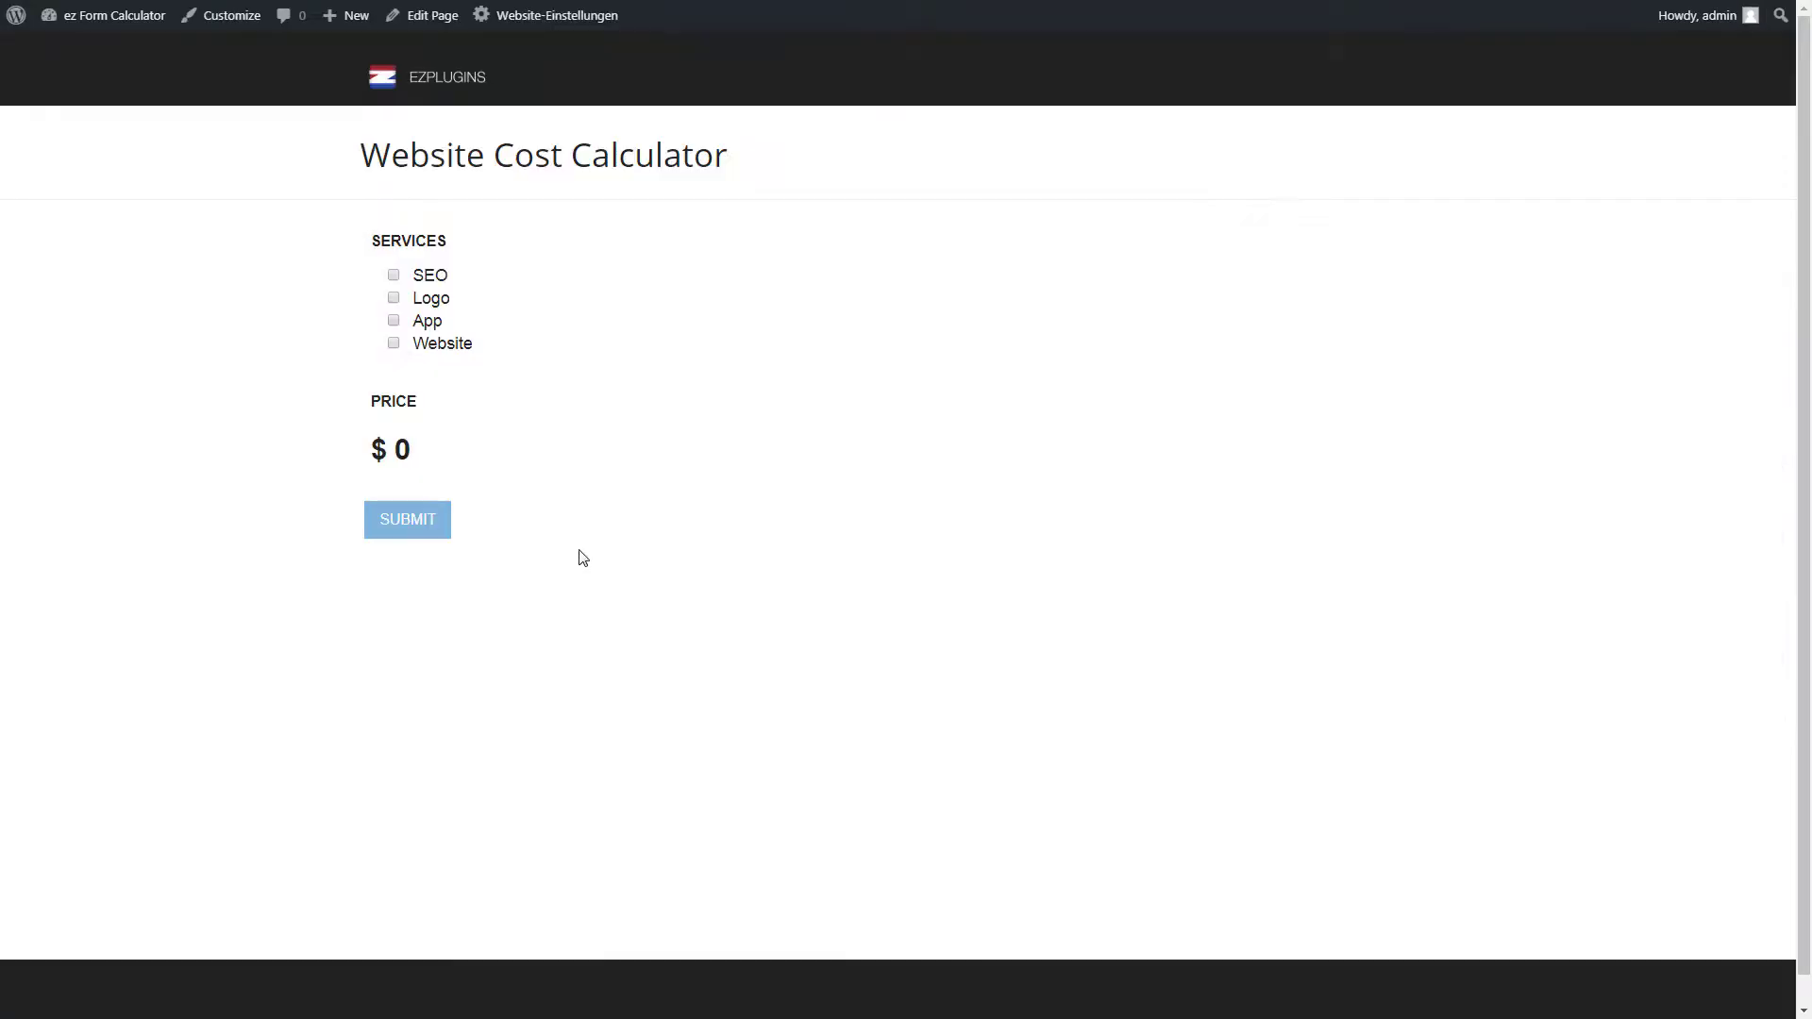
Step: Reload the published form and check the CMS field by choosing WordPress and selecting the Website service
key("F5")
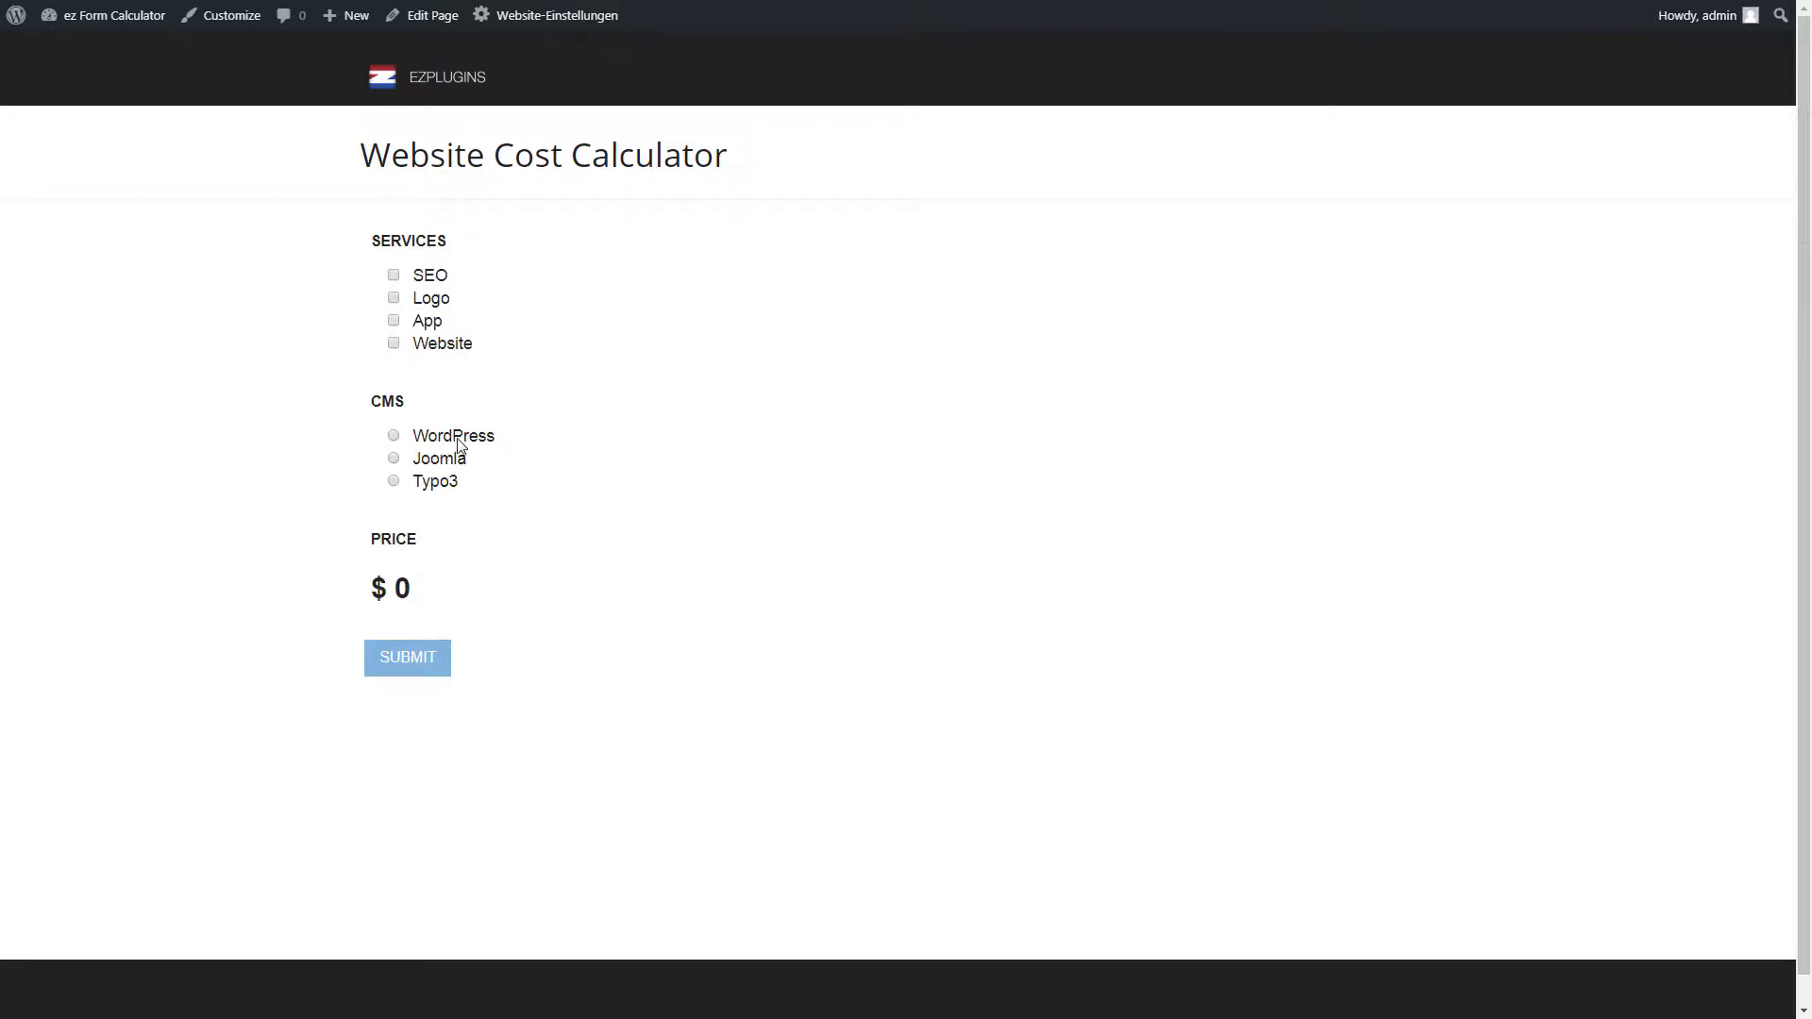
left_click(462, 442)
left_click(439, 348)
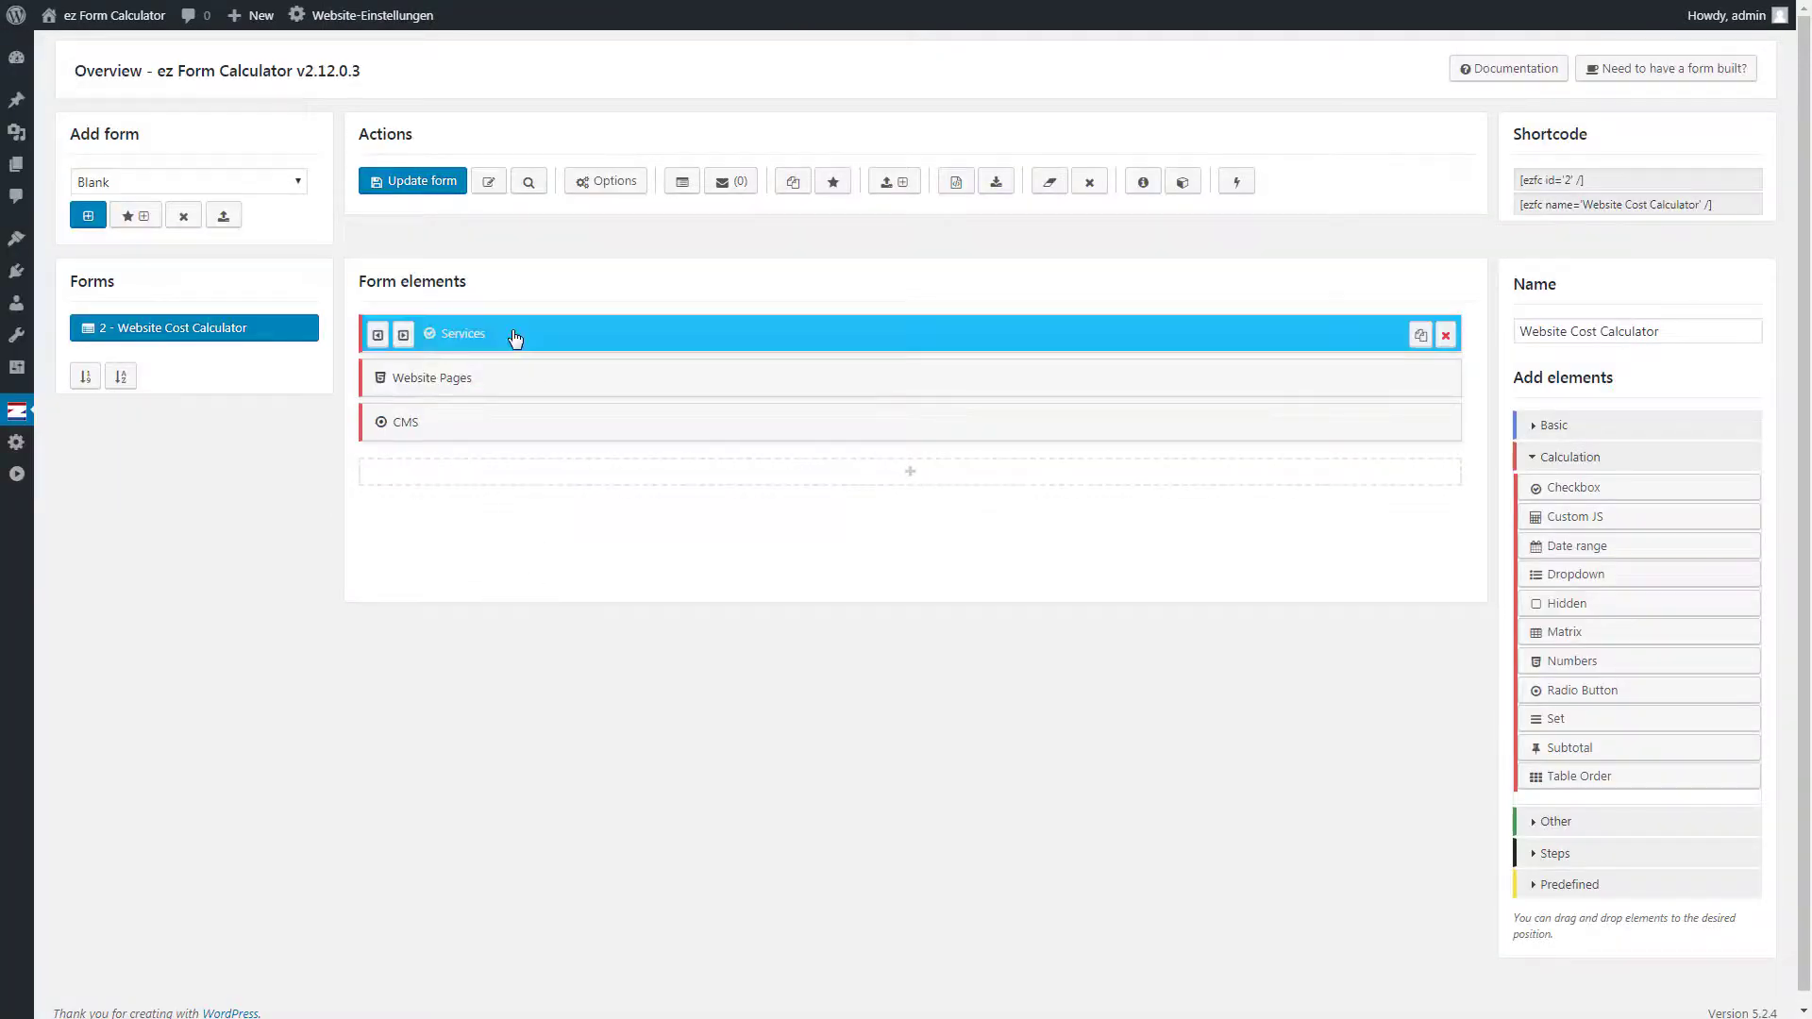
Step: Create a second condition from the Services element's Website option that shows the CMS element
left_click(809, 348)
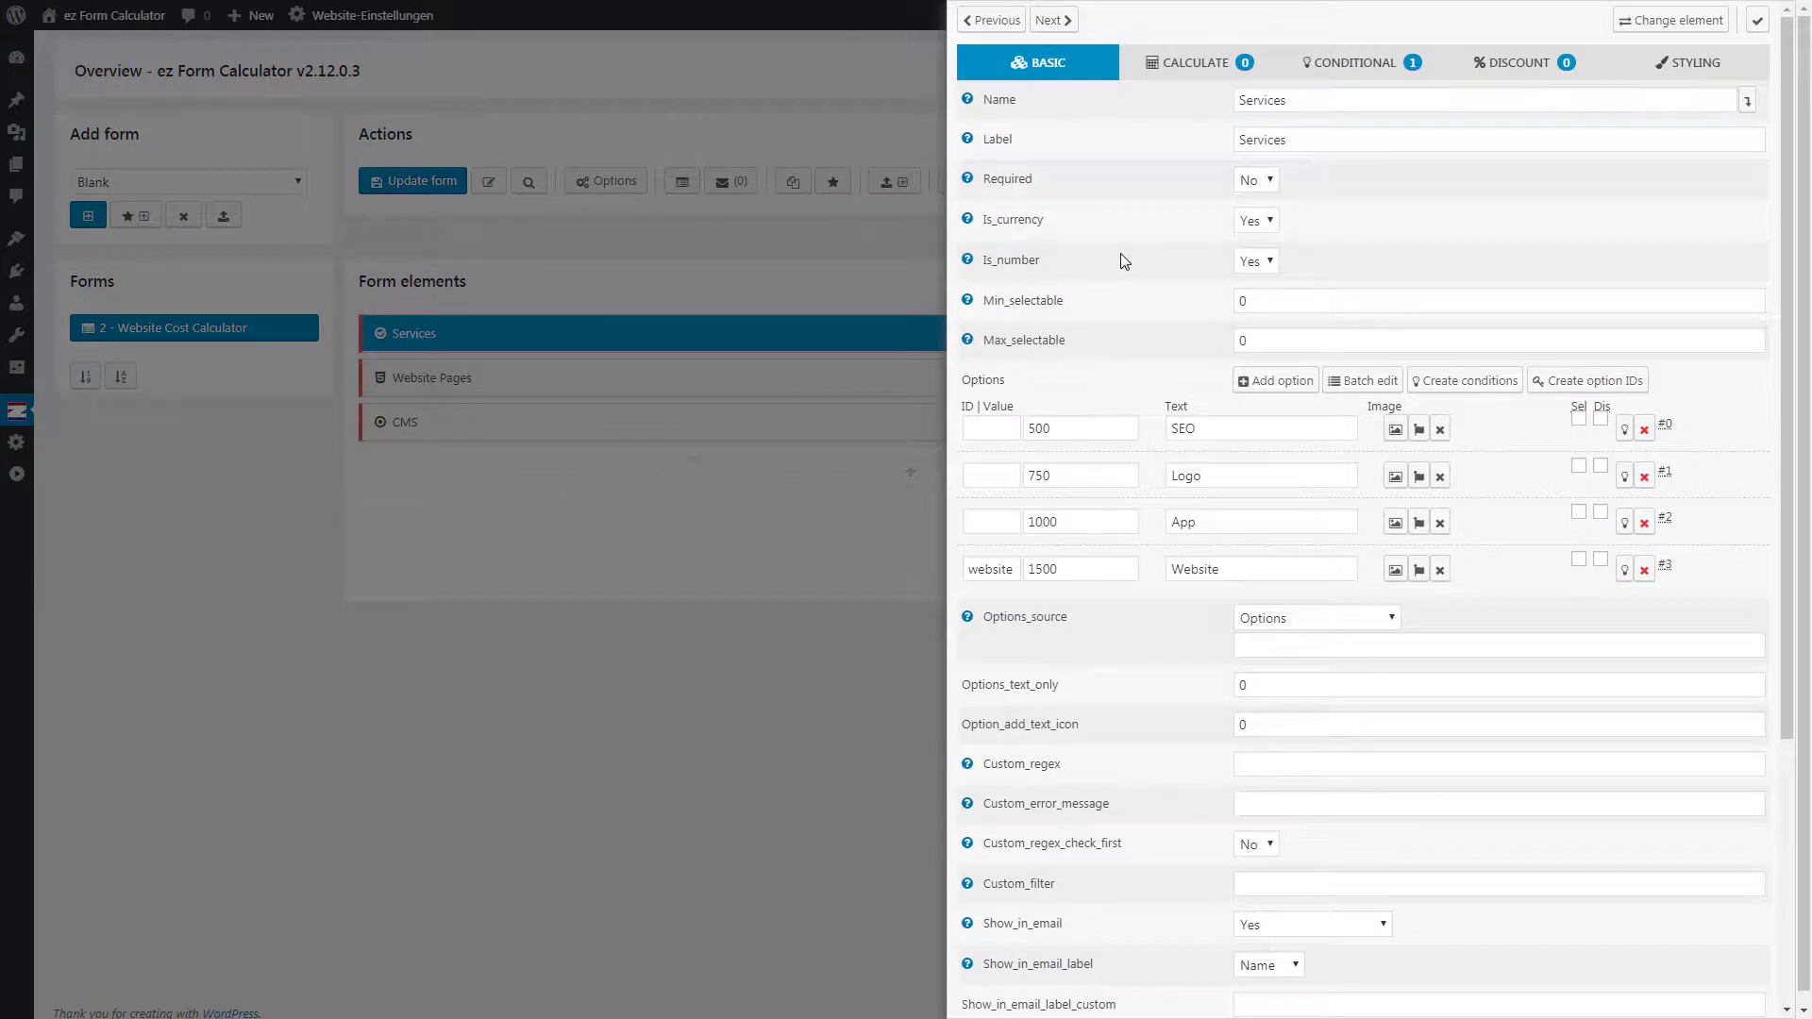
left_click(1624, 570)
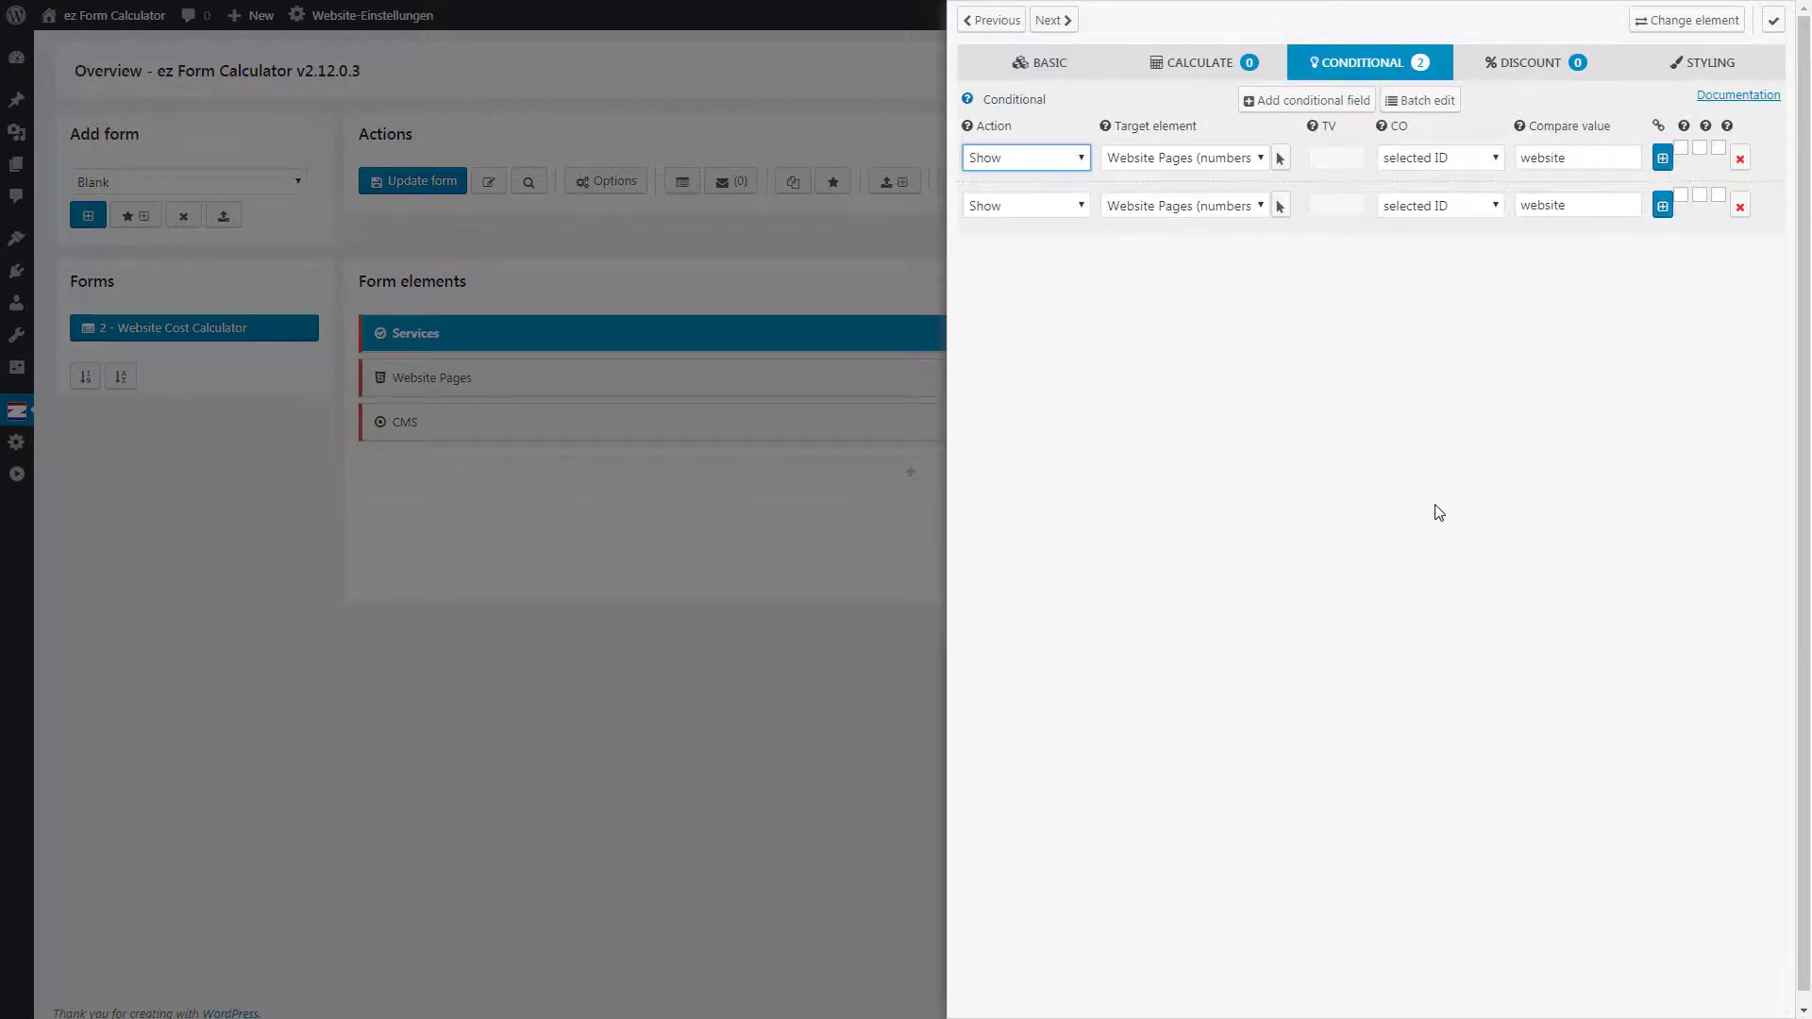
left_click(1279, 206)
left_click(676, 420)
left_click(668, 274)
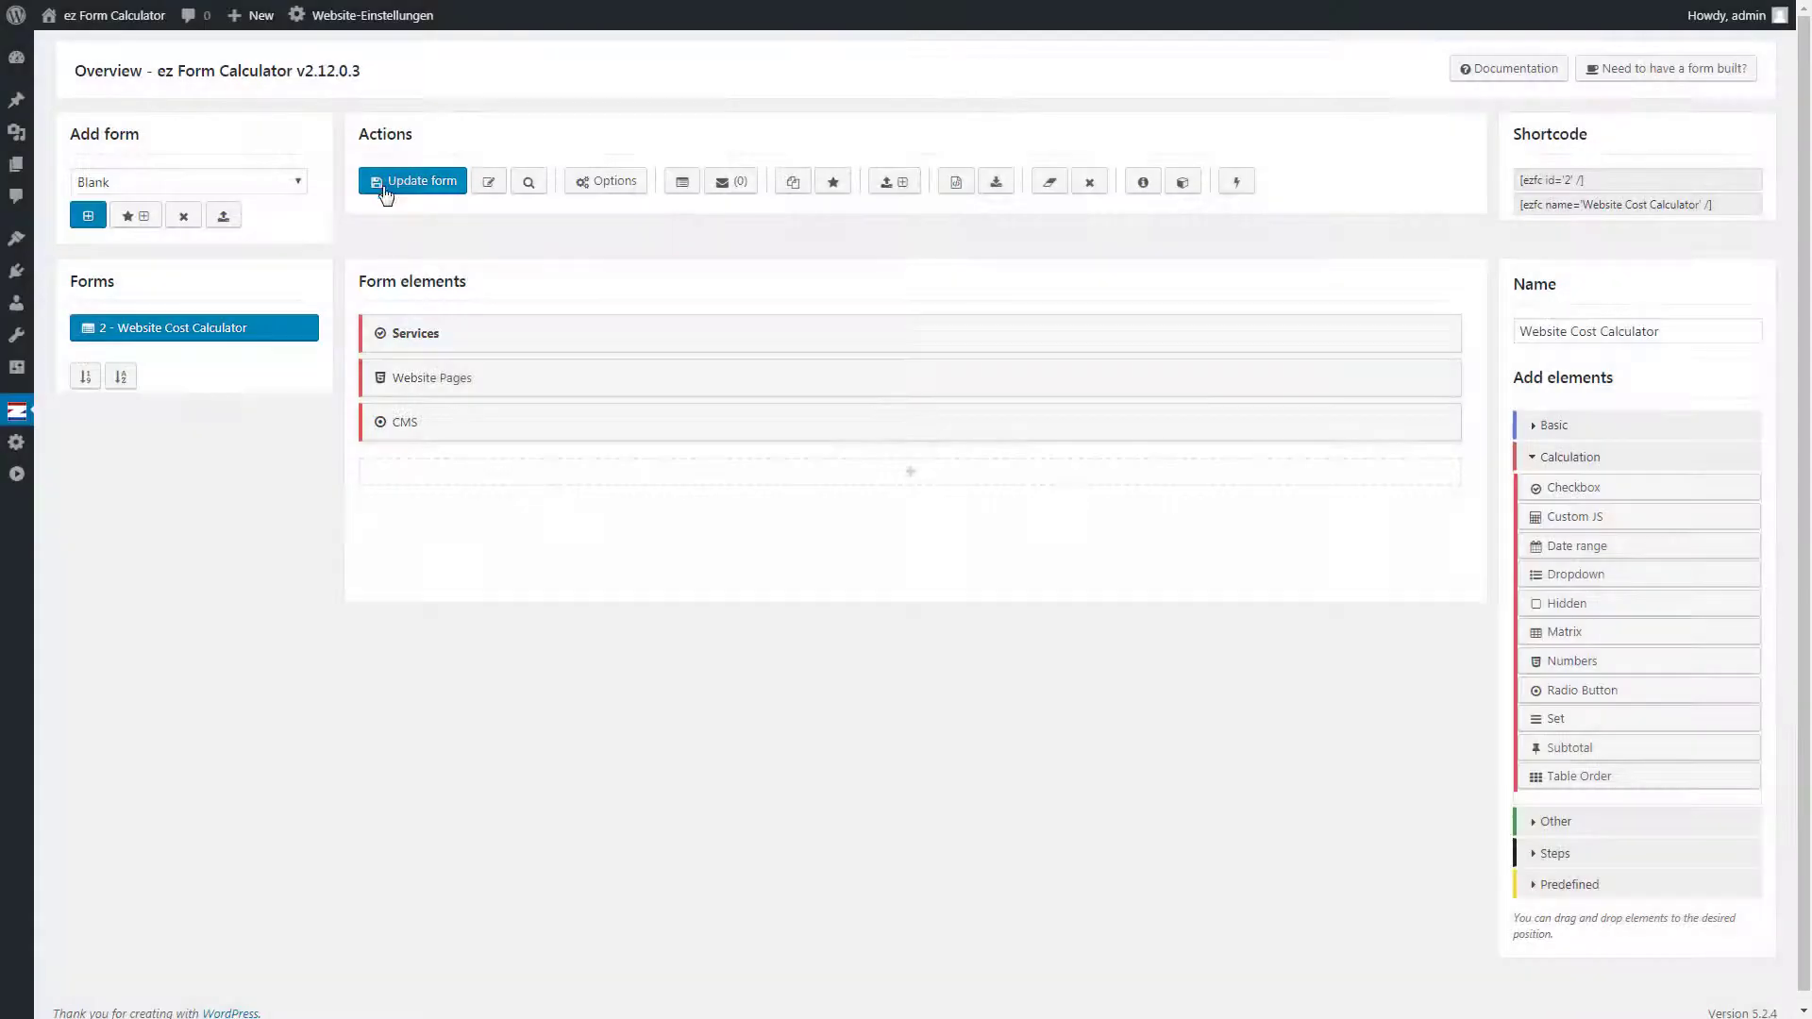
Step: Update the form and check the CMS condition on the published page by selecting the Website service
left_click(413, 184)
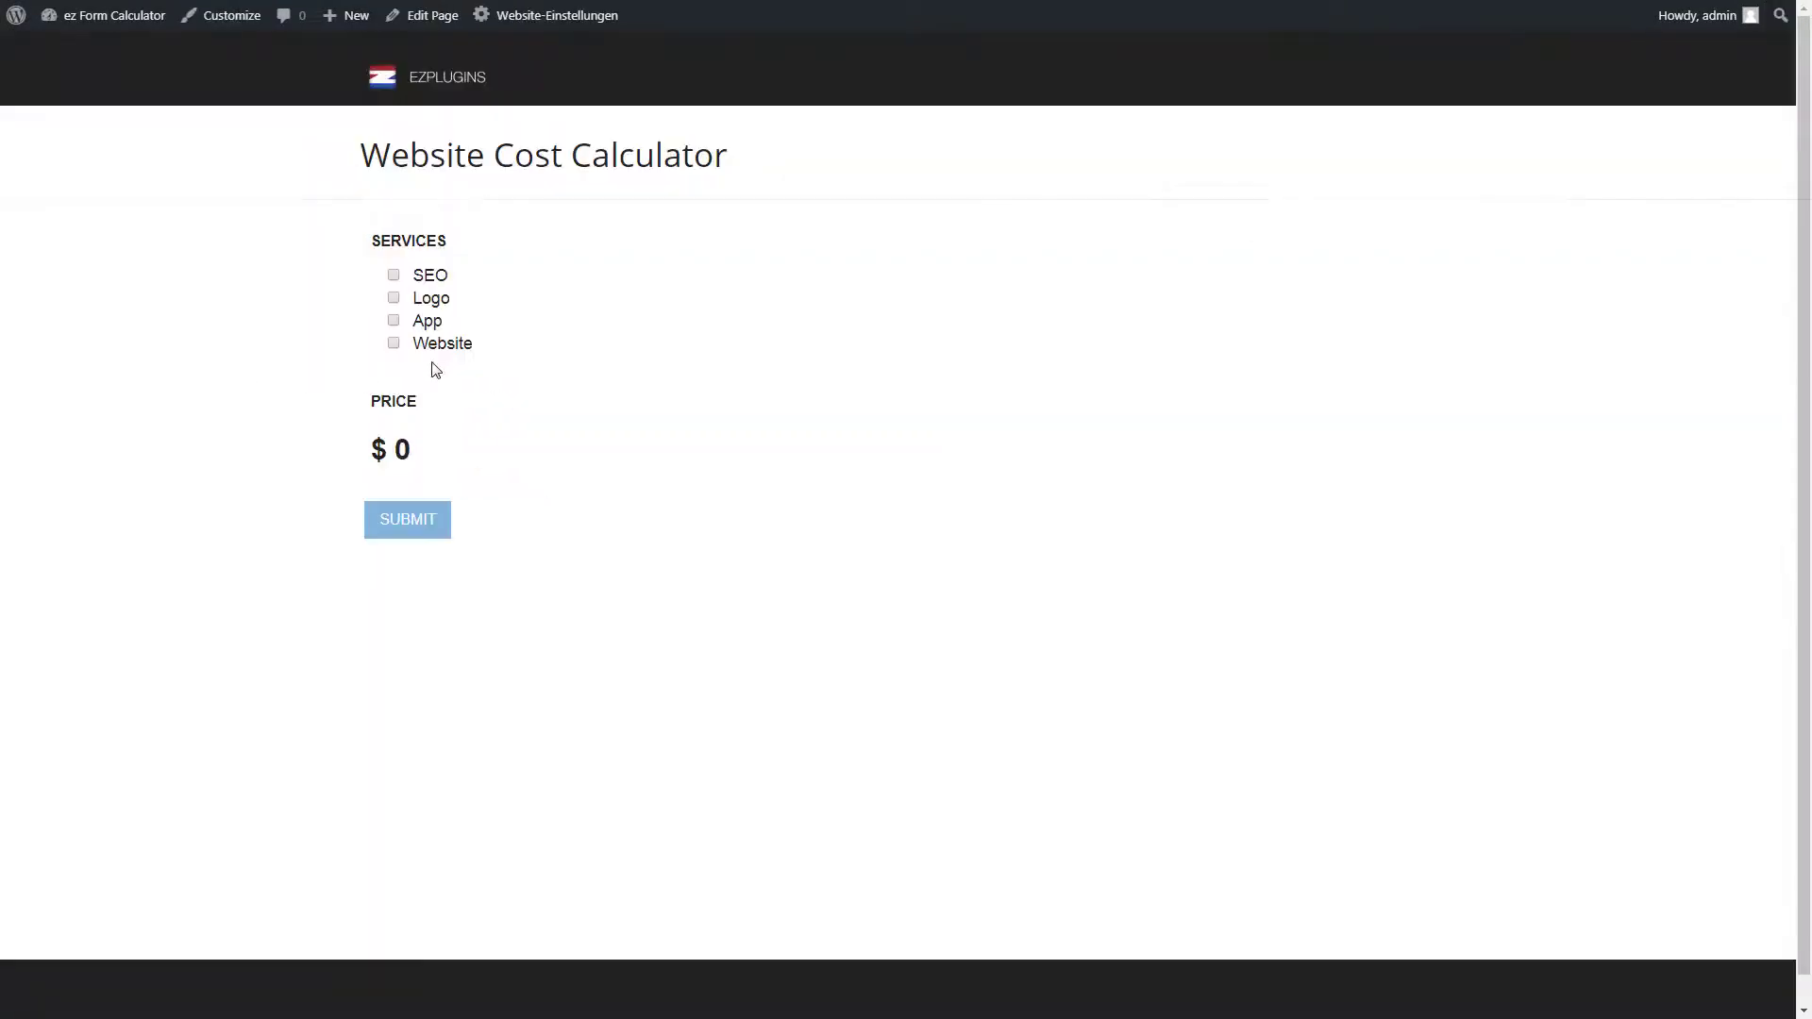
left_click(448, 348)
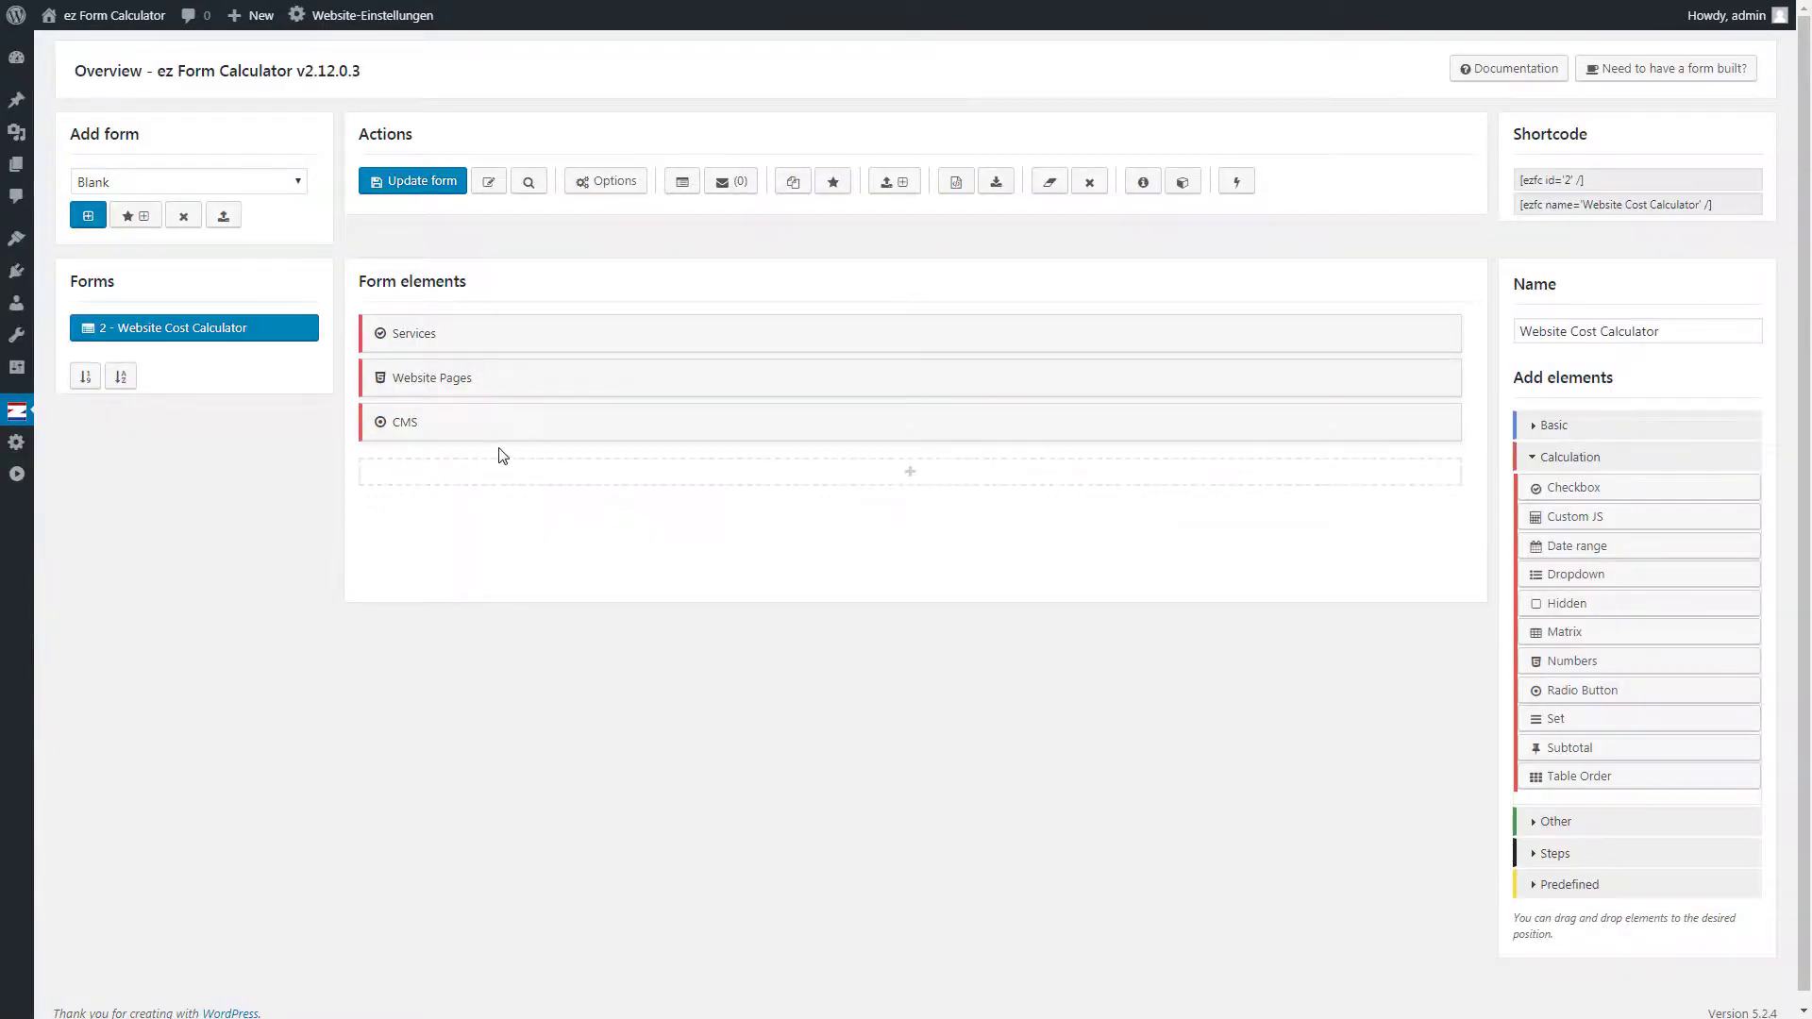
Step: Move CMS above Website Pages, narrow Services and CMS to half width so they share one row, and update the form
left_click_drag(512, 442, 523, 389)
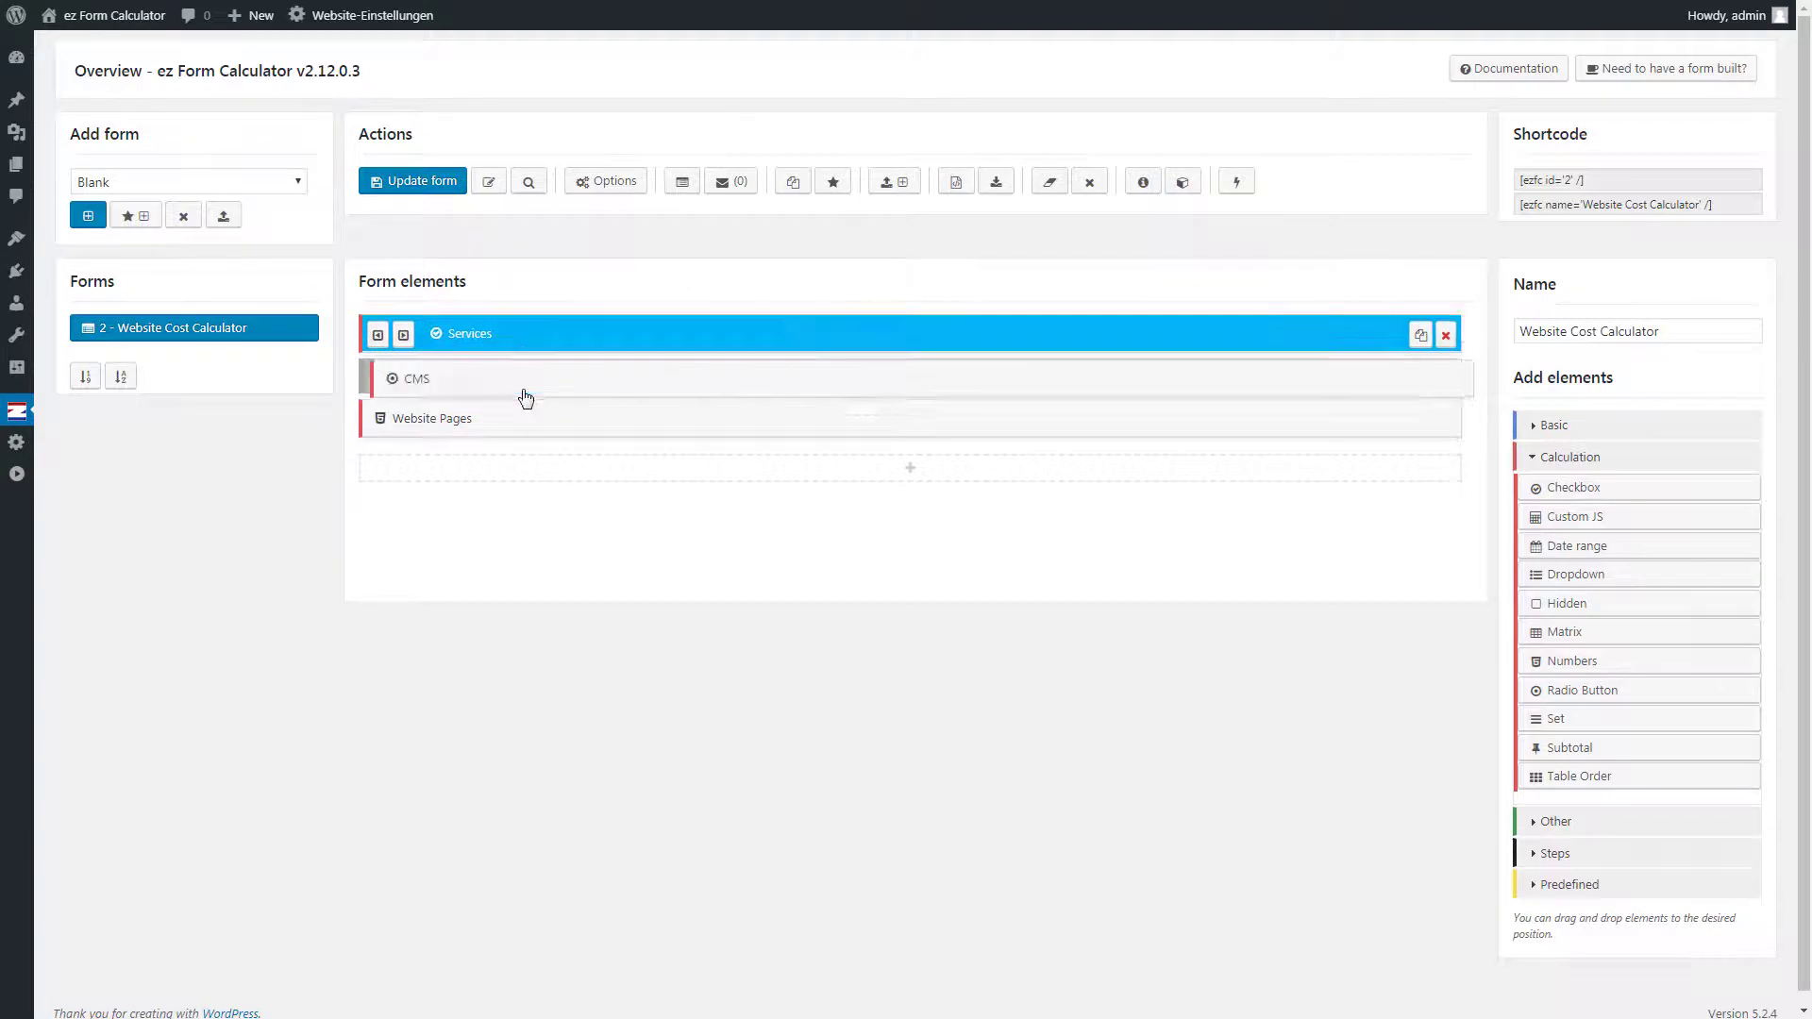
left_click(378, 335)
left_click(377, 379)
left_click(377, 379)
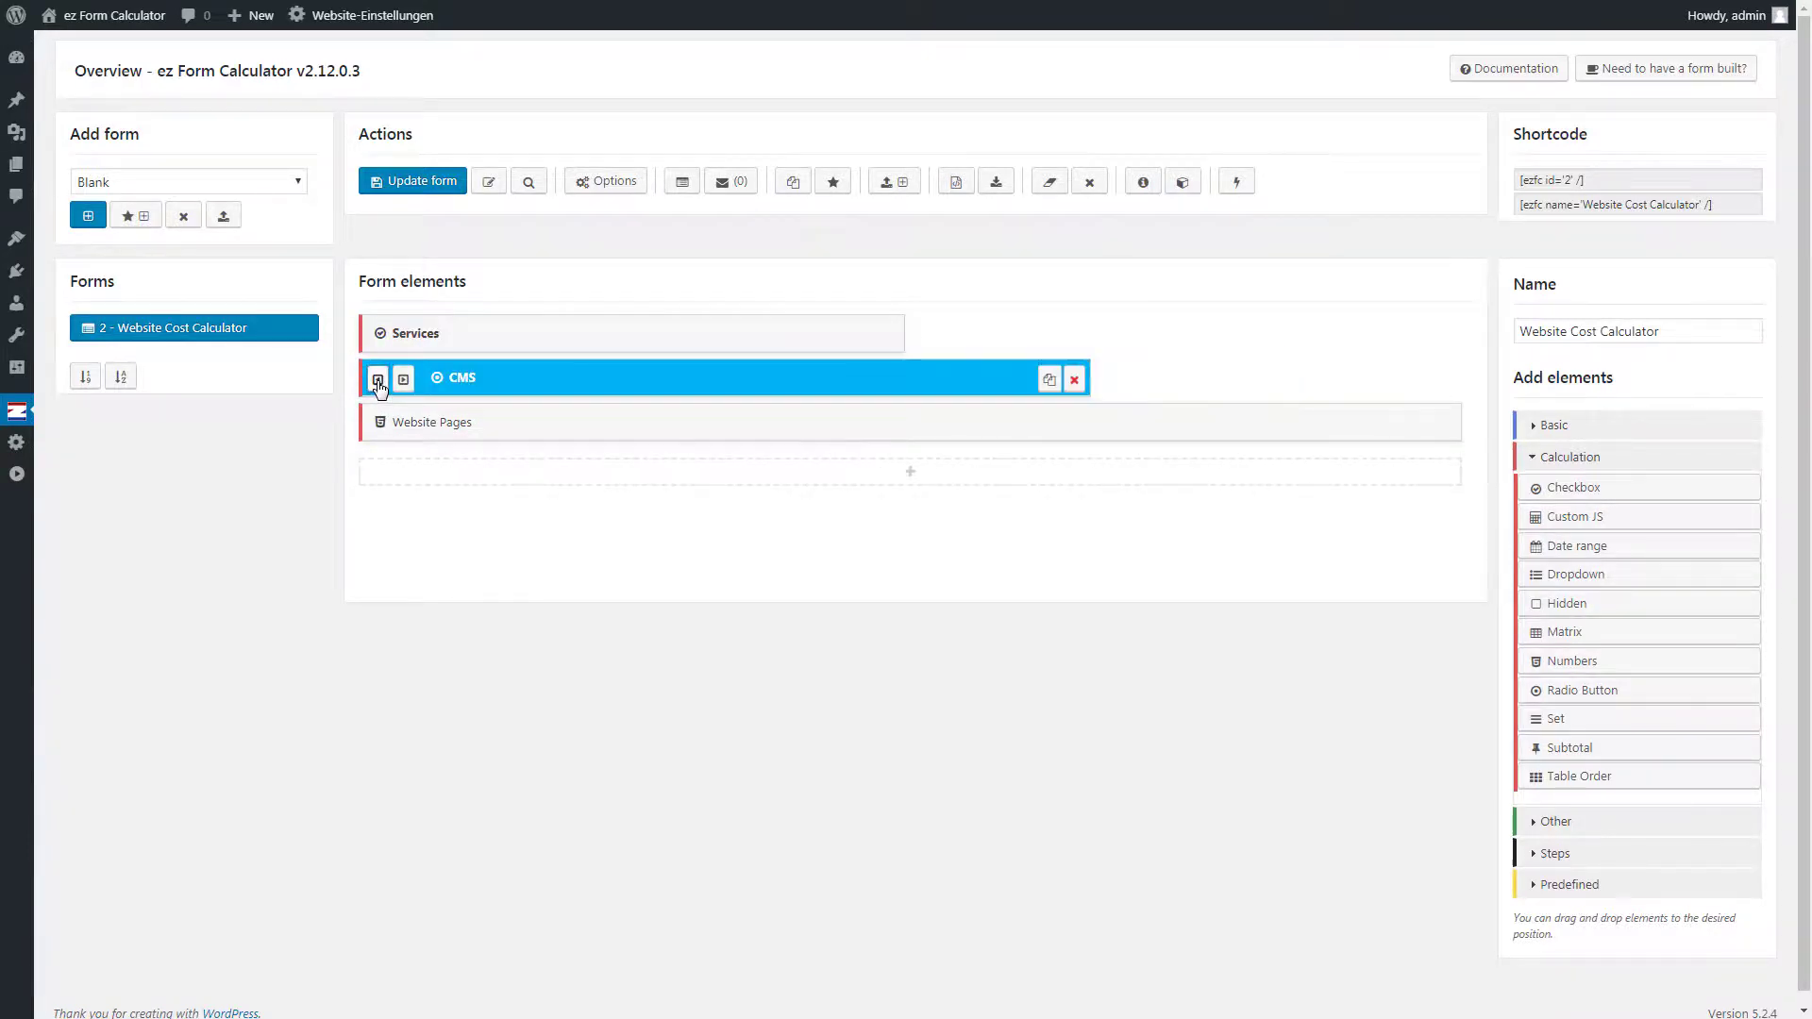
left_click(377, 379)
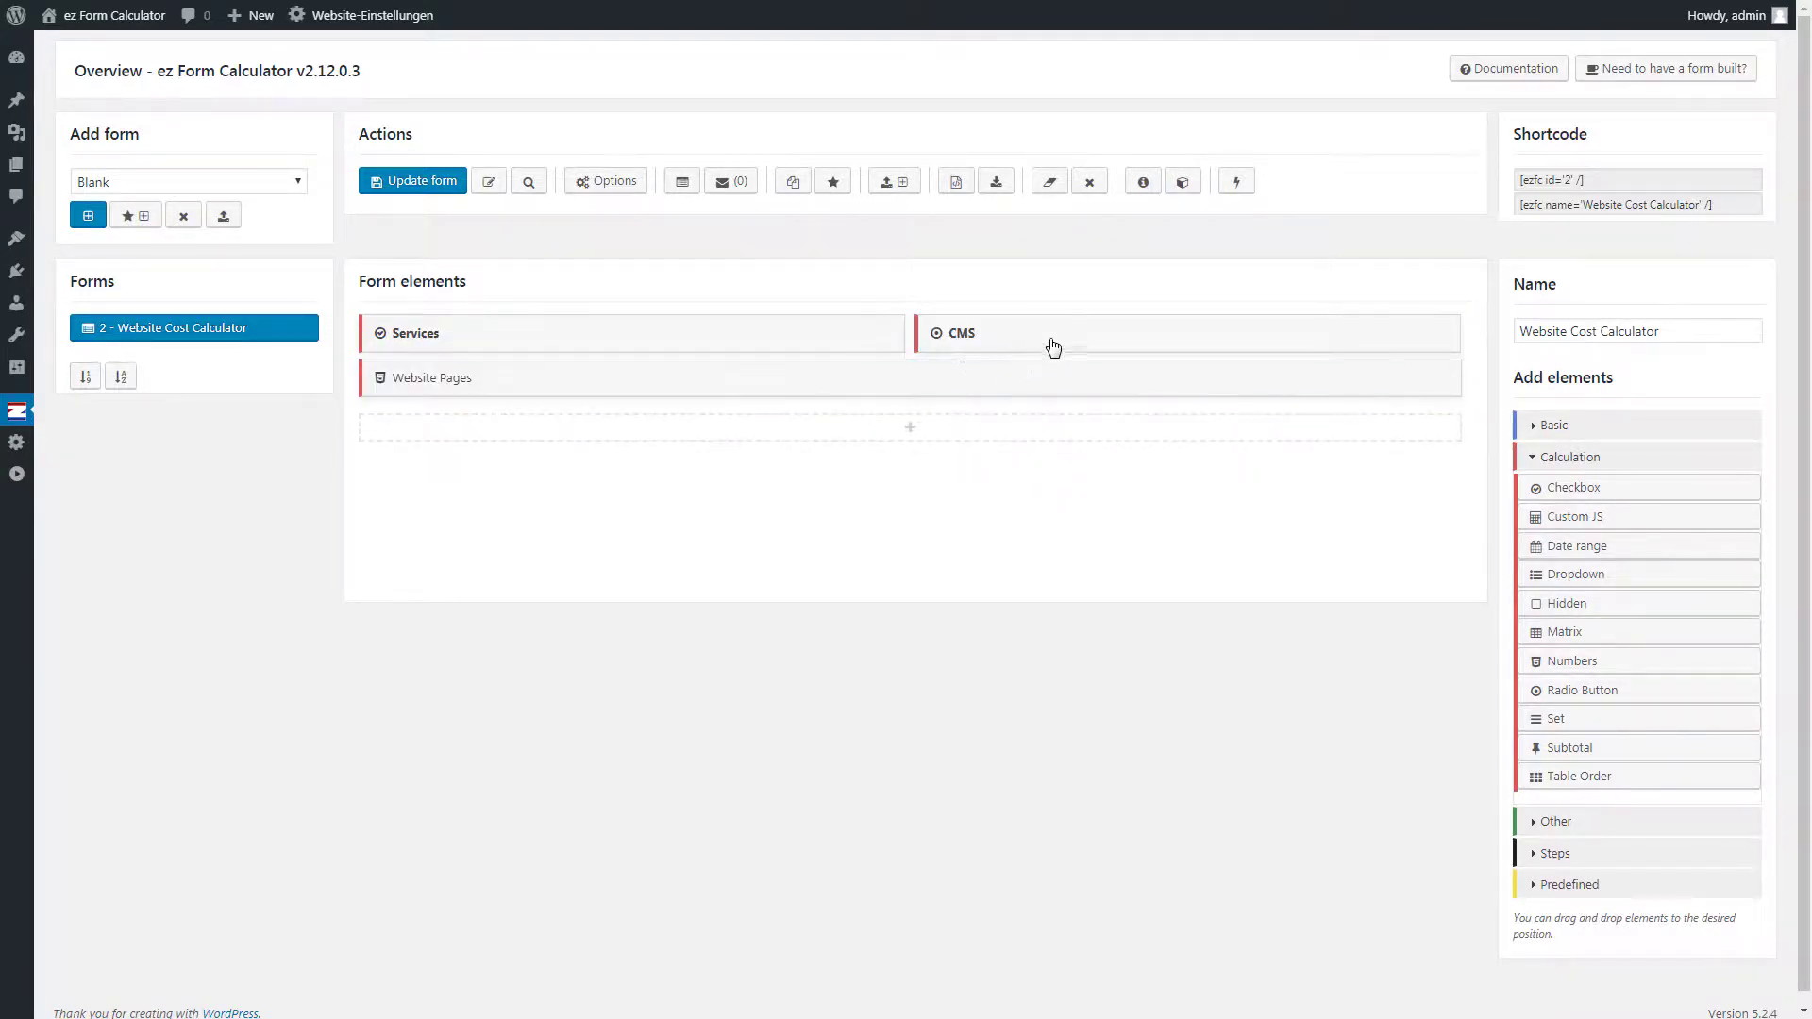
left_click(425, 185)
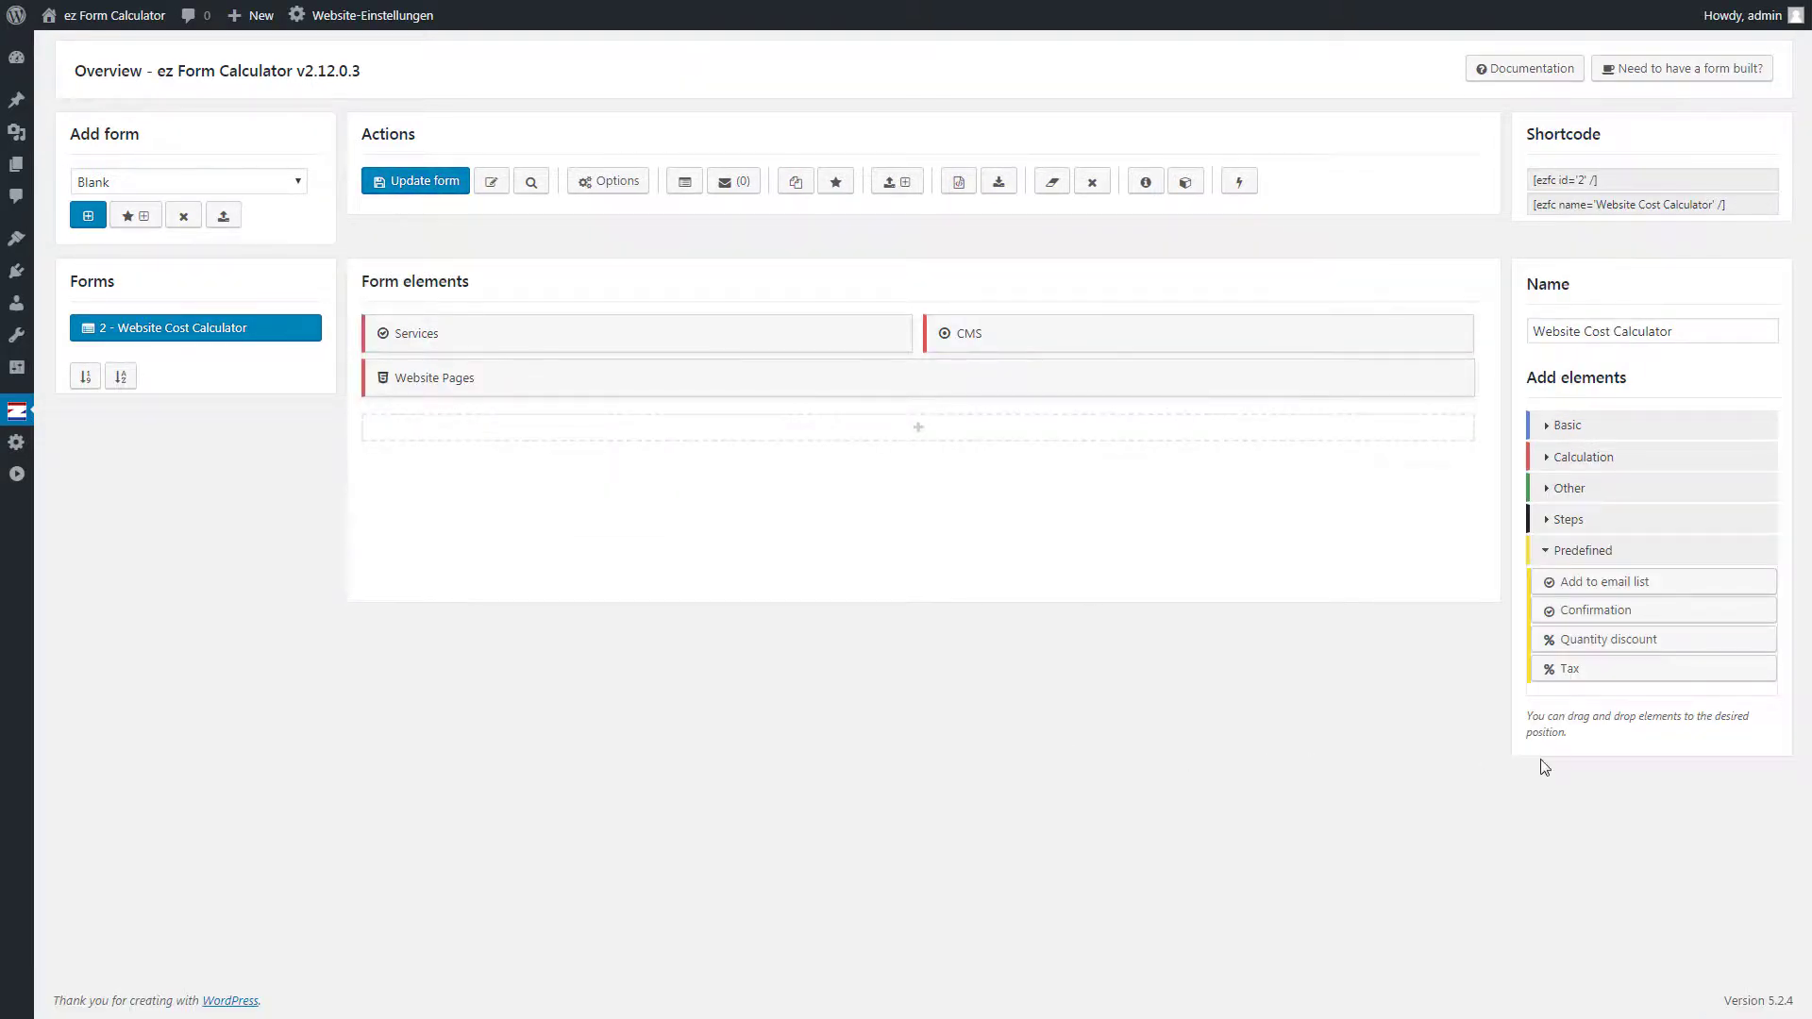
Step: Add the predefined Tax element below Website Pages and review the operators in its two calculation rows
left_click(1587, 672)
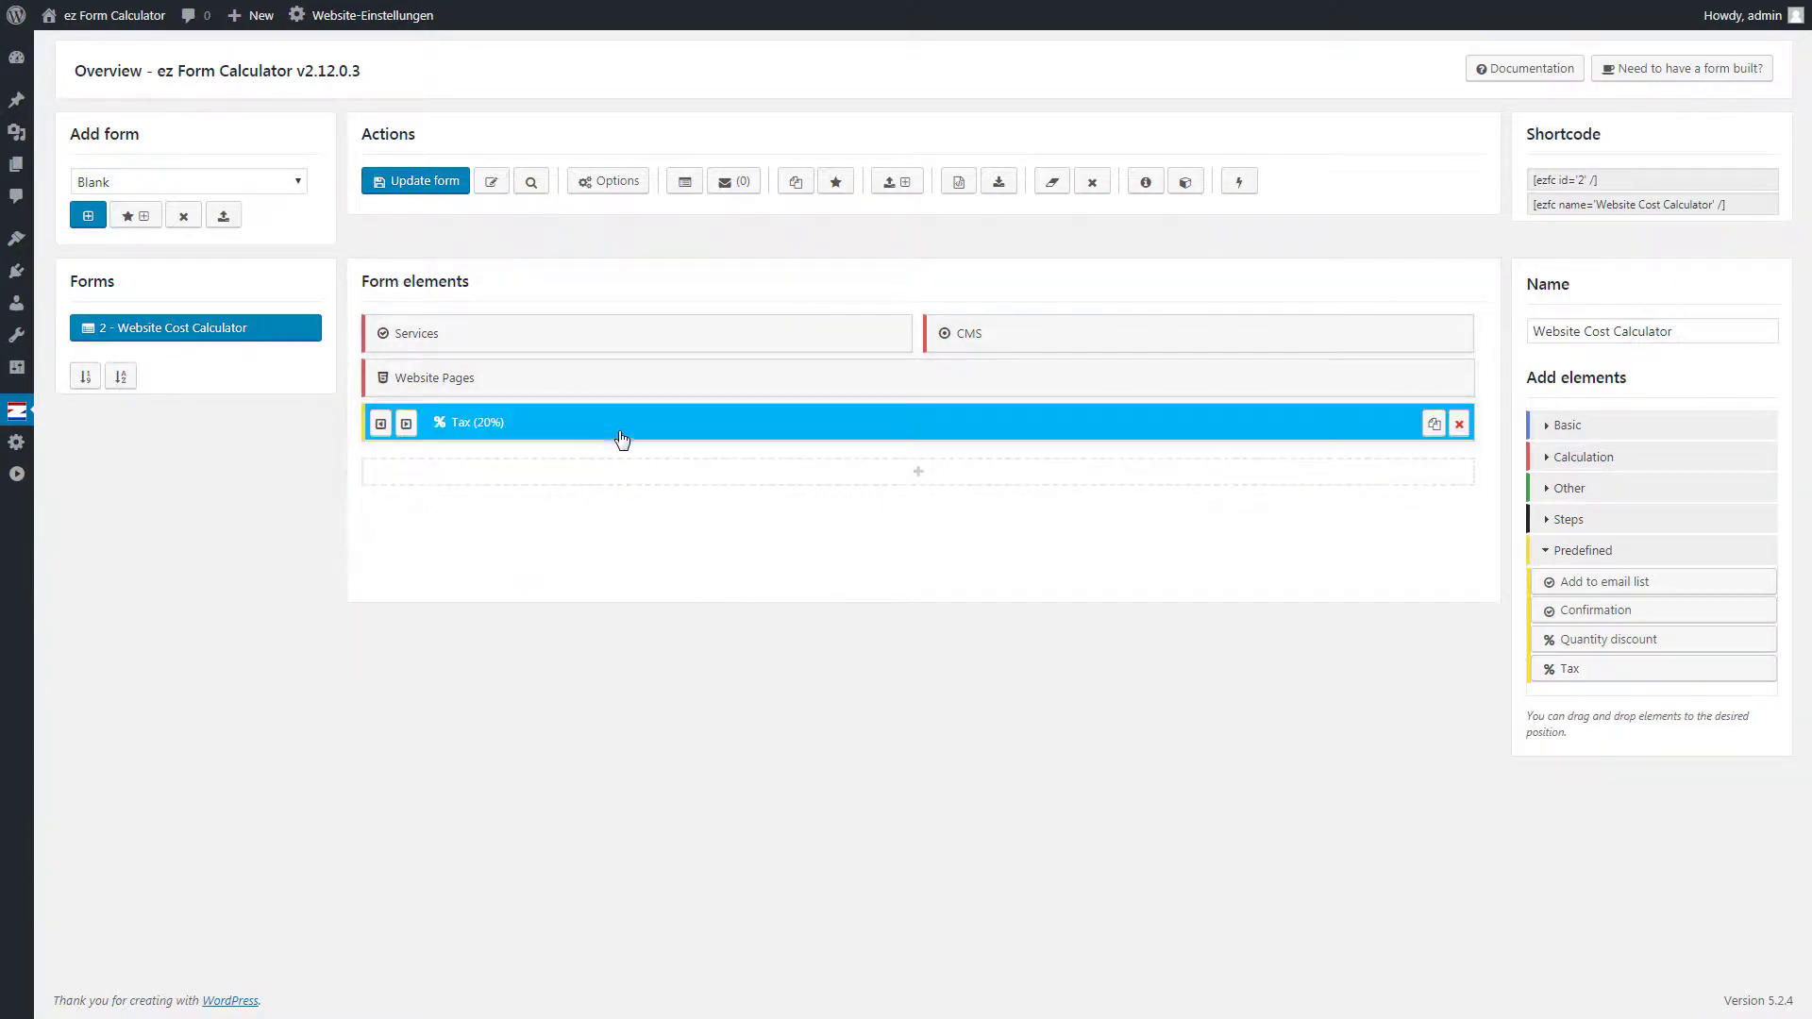
left_click(625, 437)
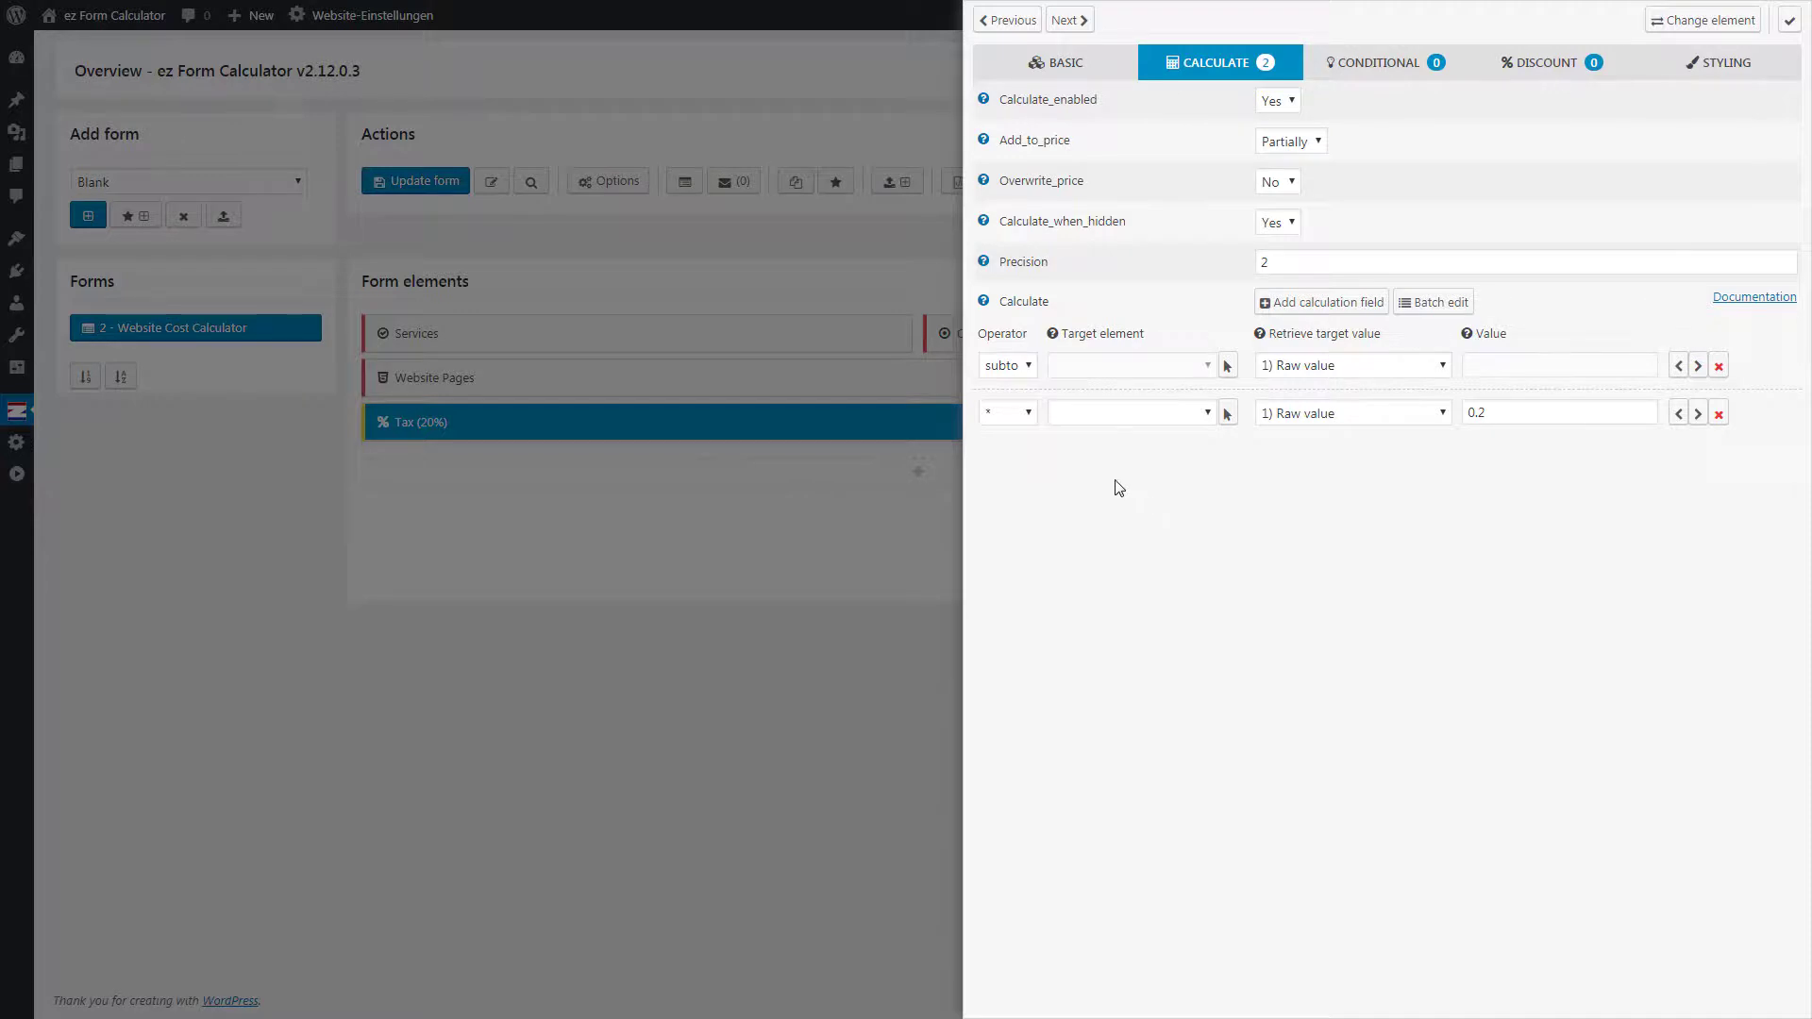
left_click(1024, 372)
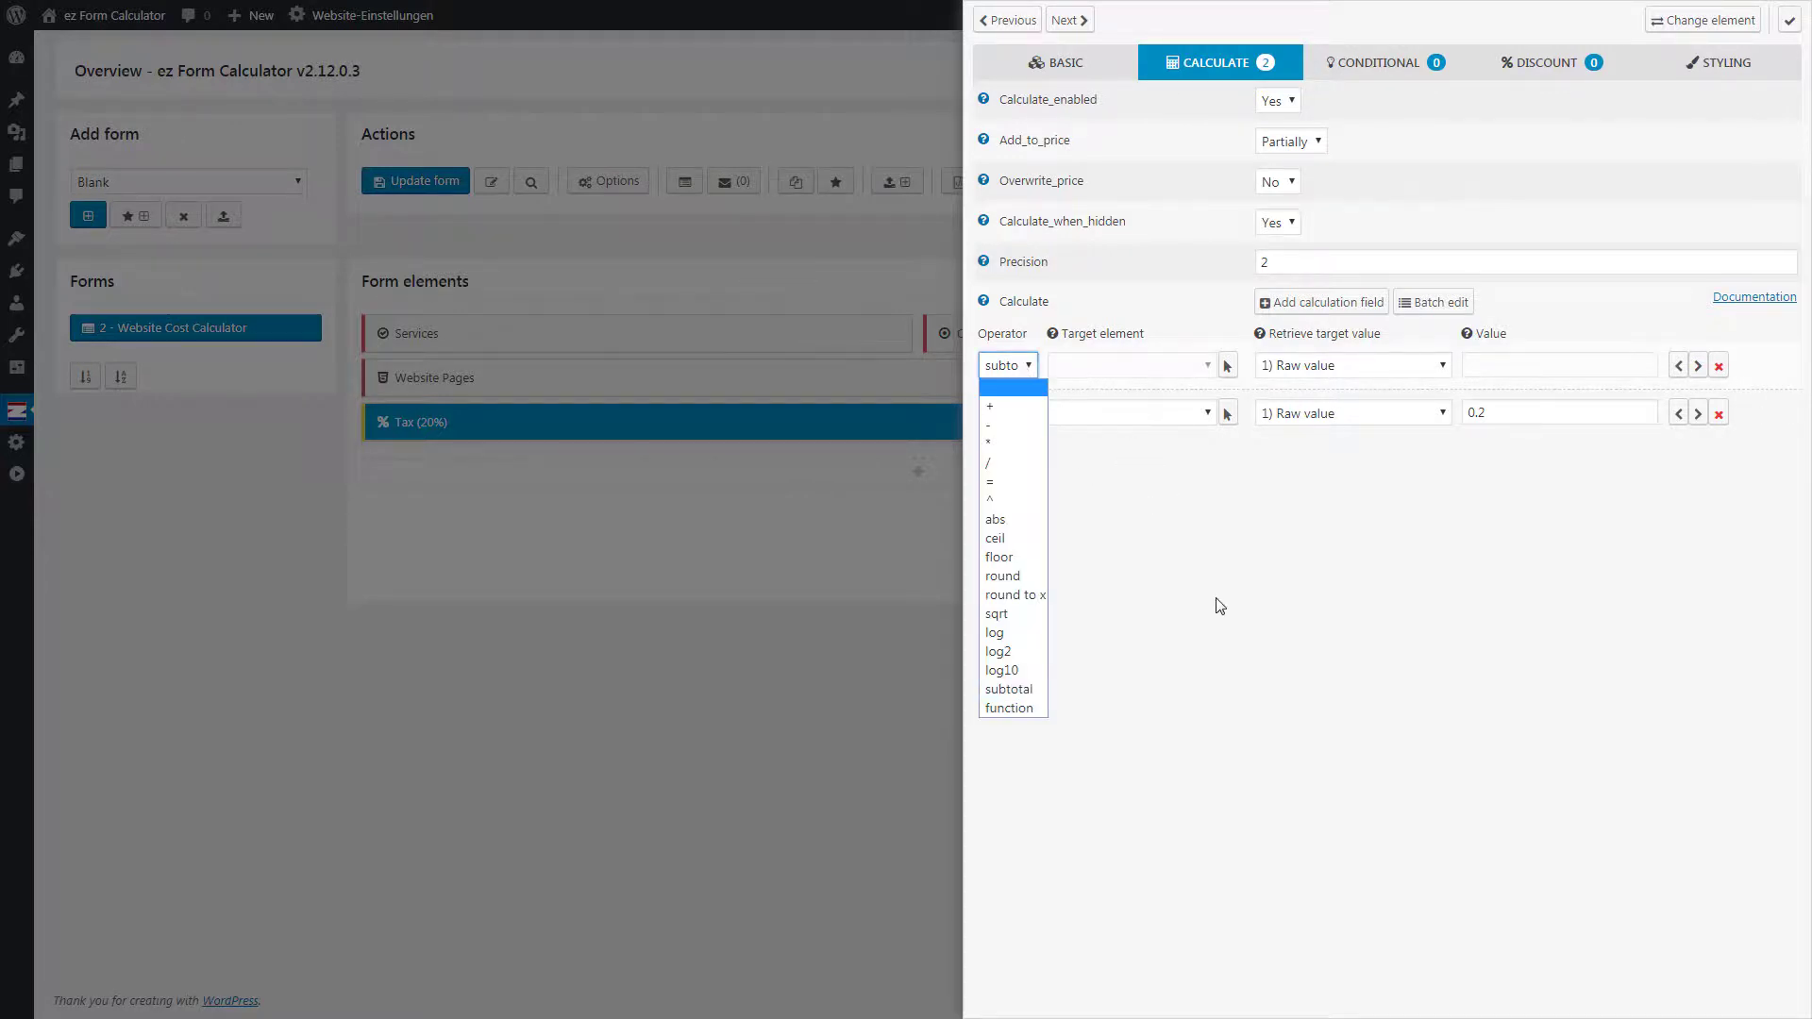
left_click(1116, 570)
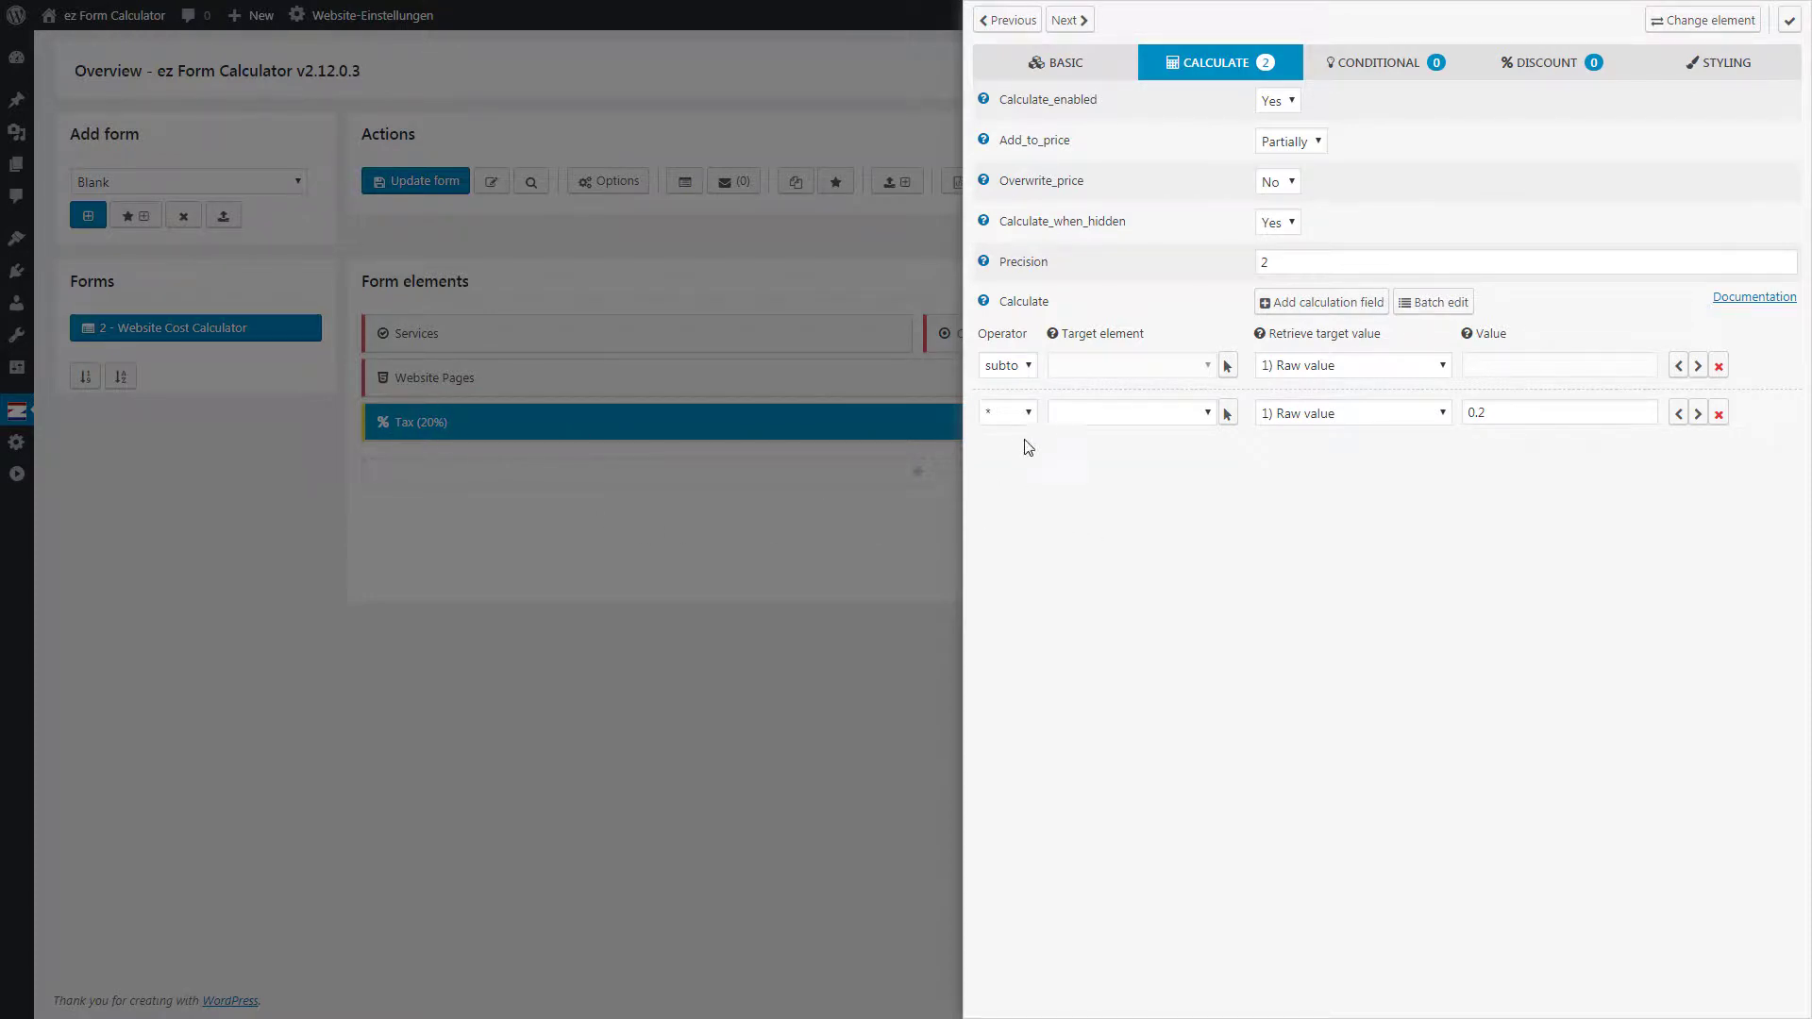
left_click(1017, 368)
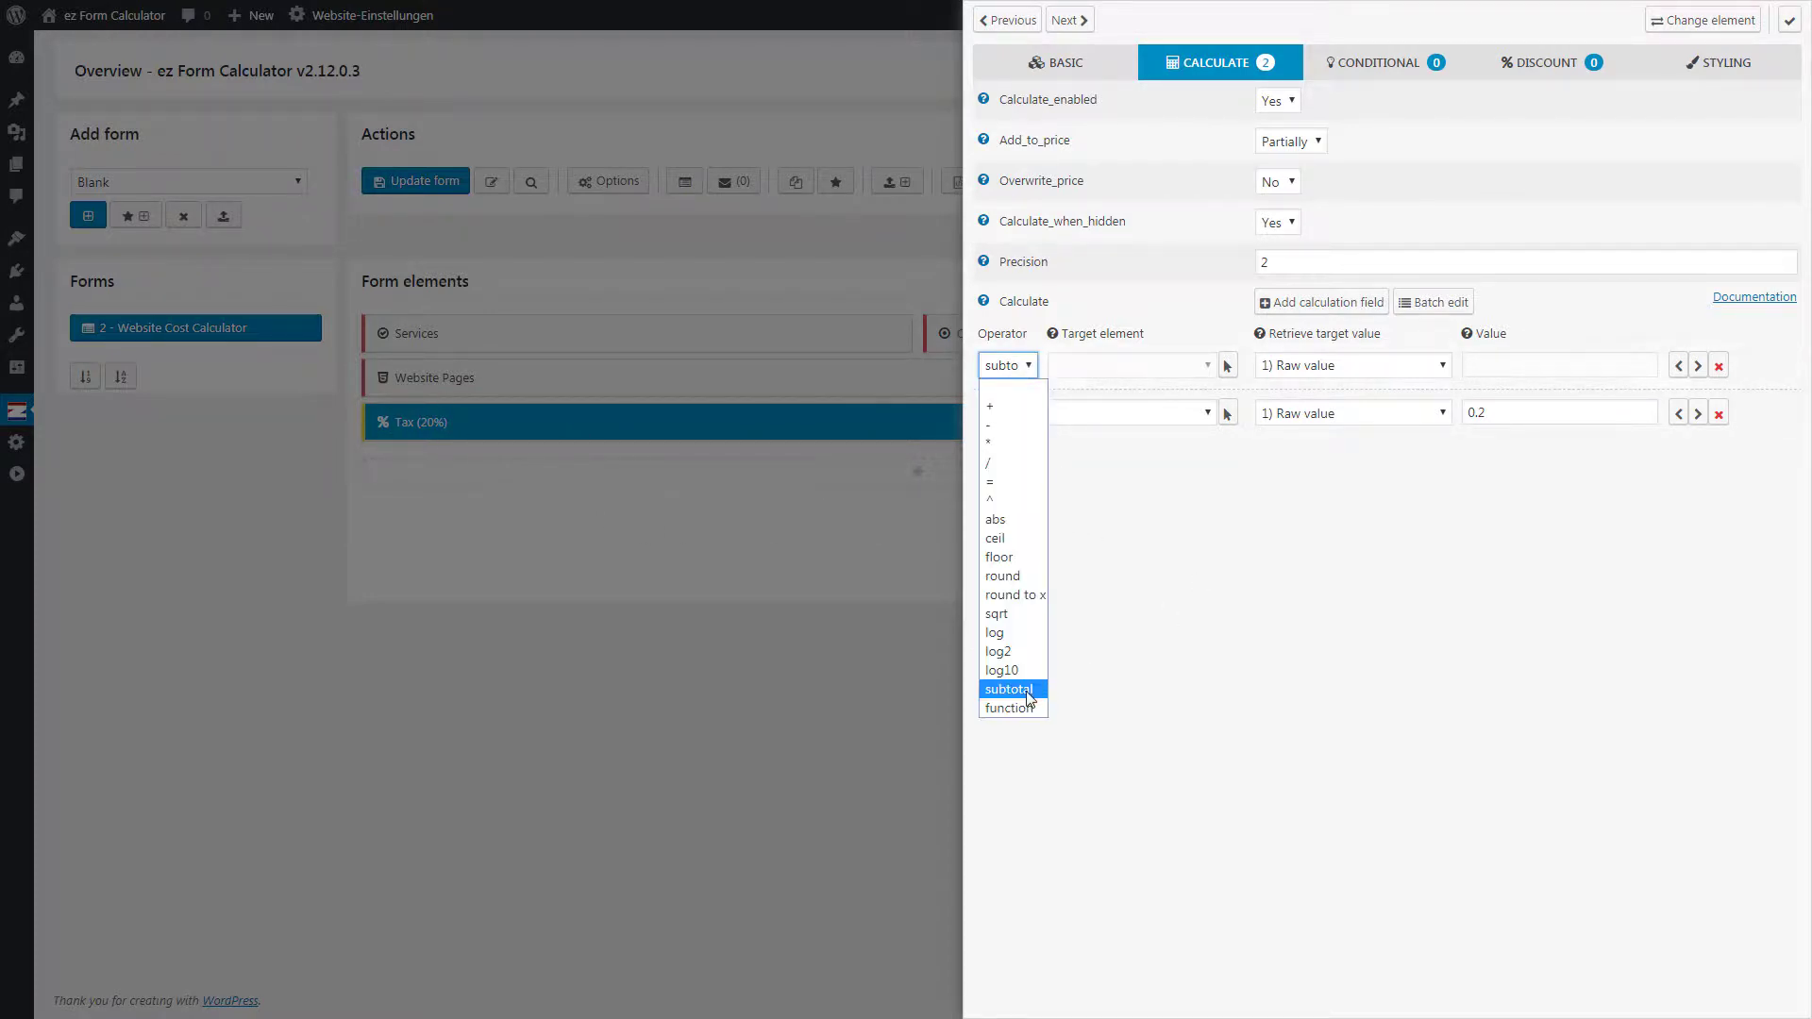
left_click(1214, 653)
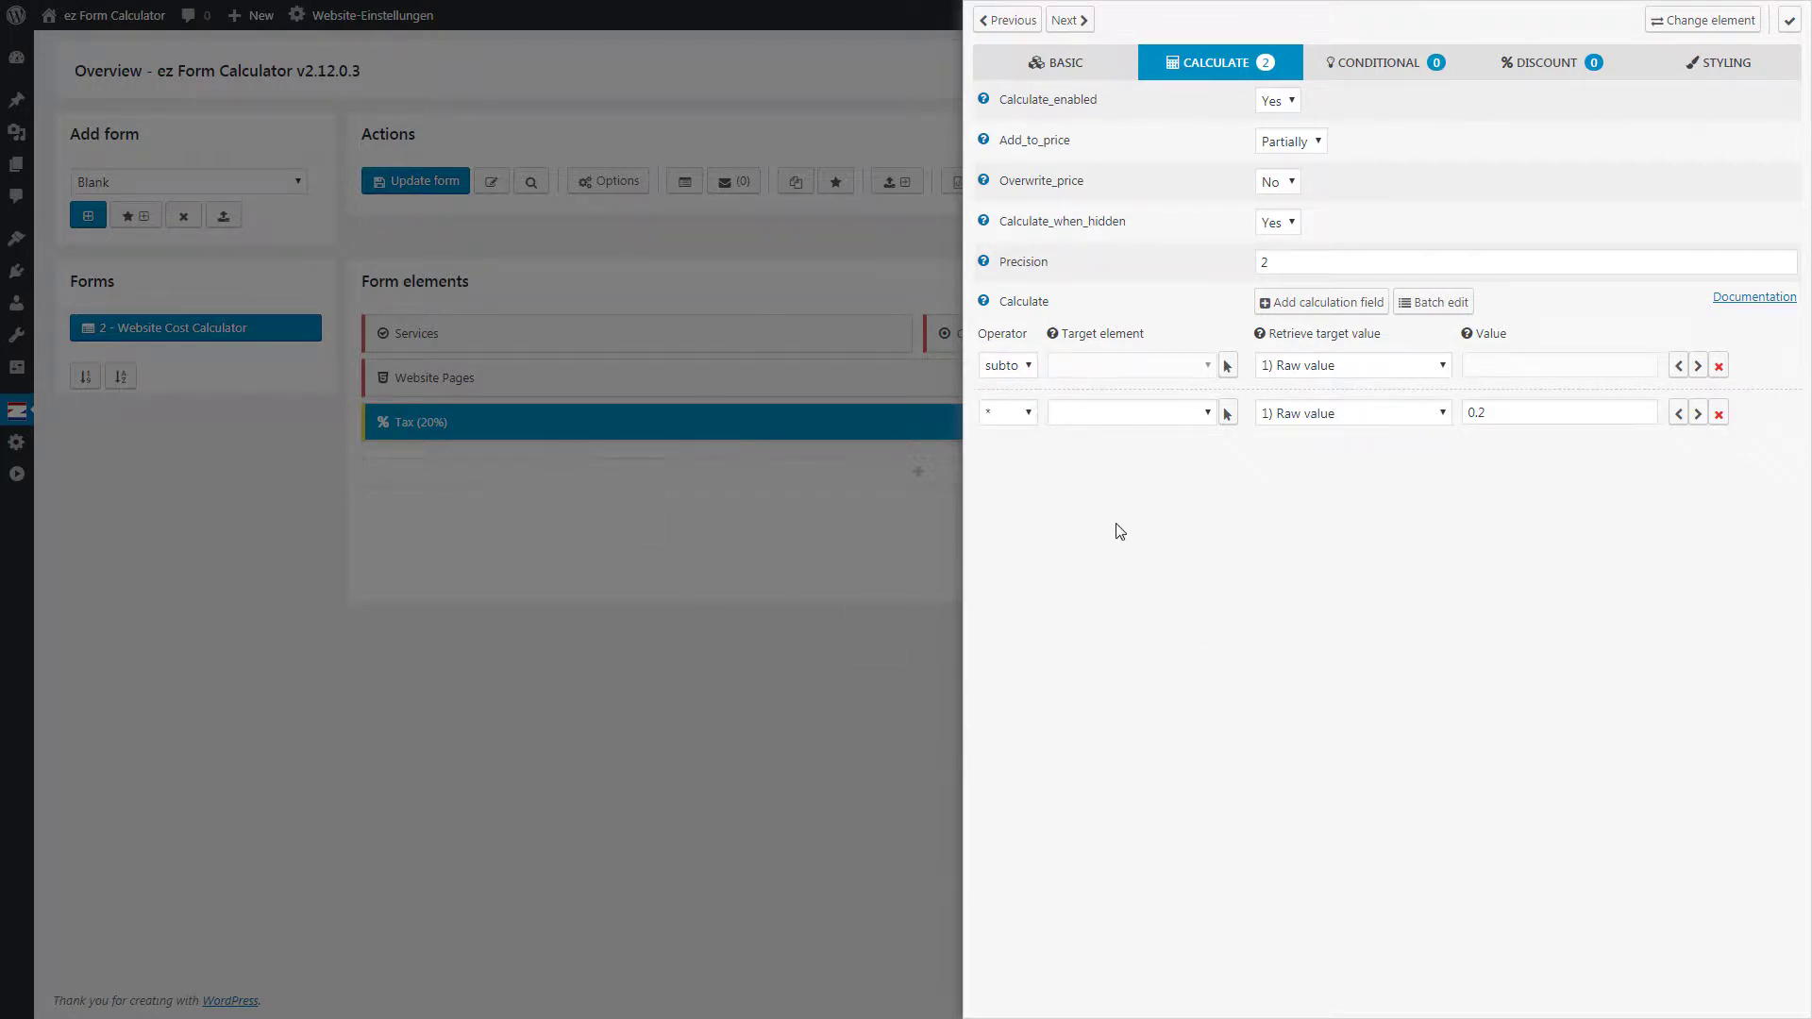
left_click(1029, 418)
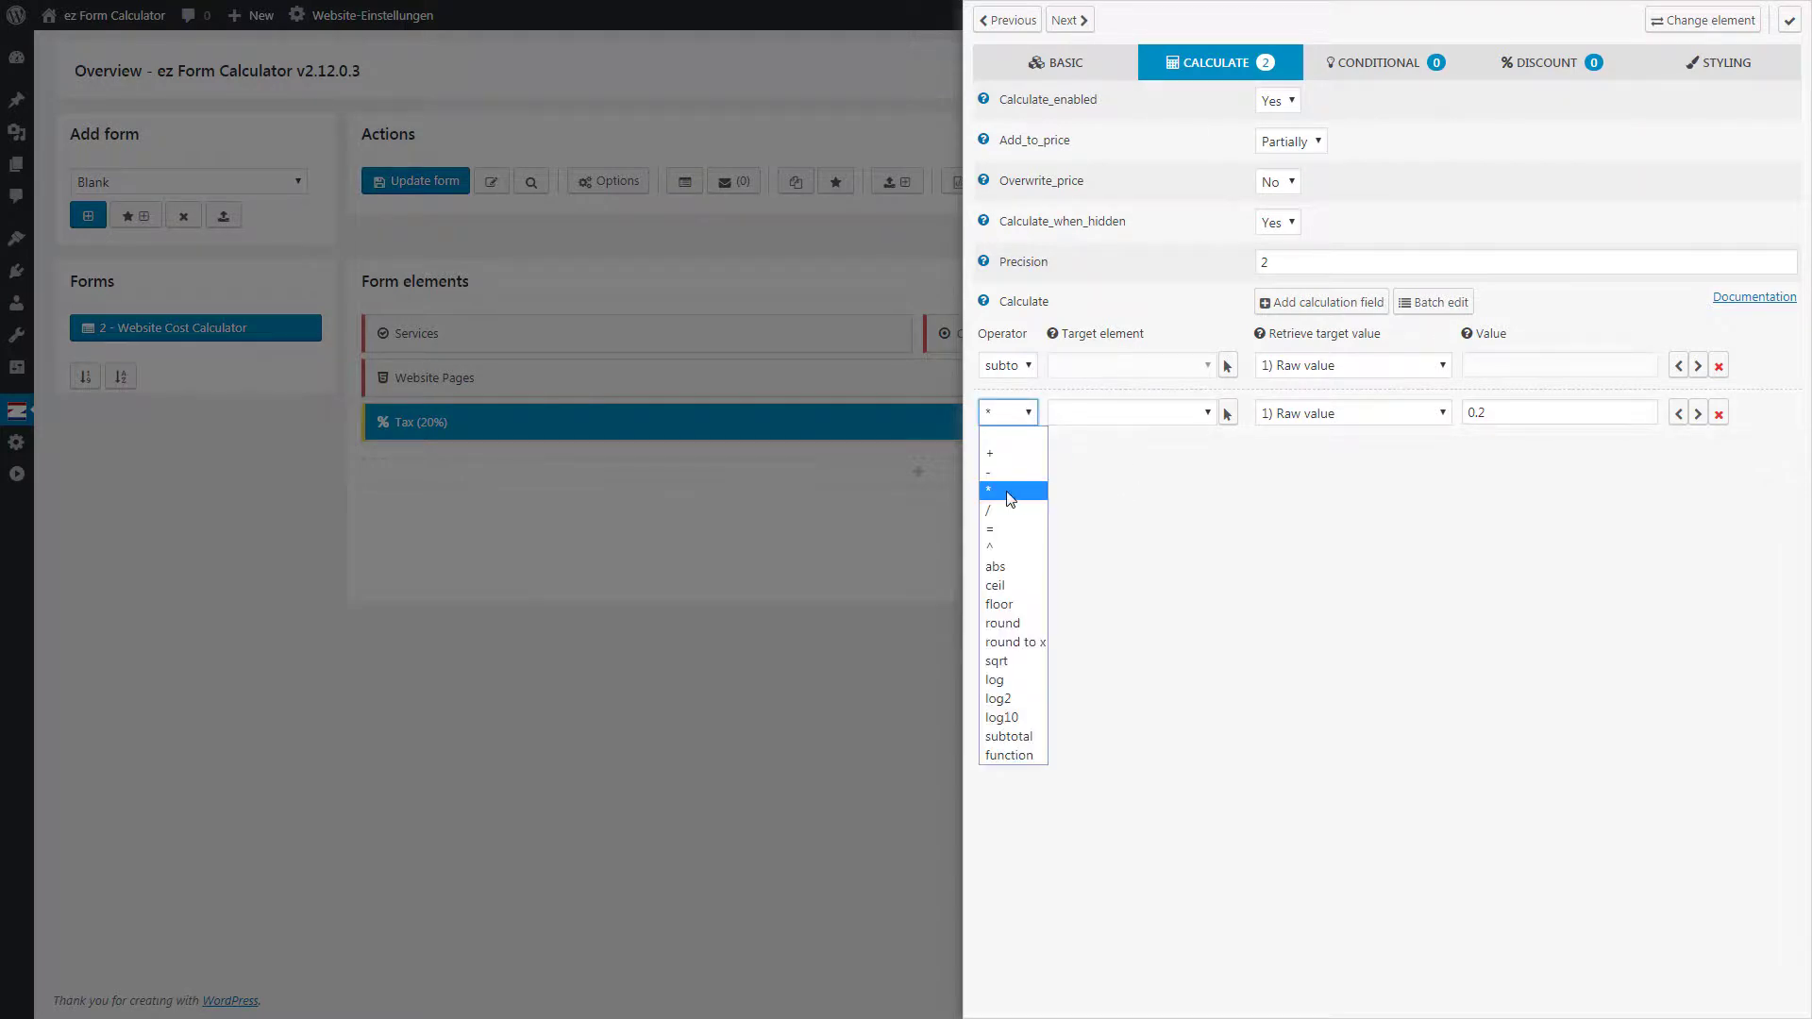
left_click(1246, 494)
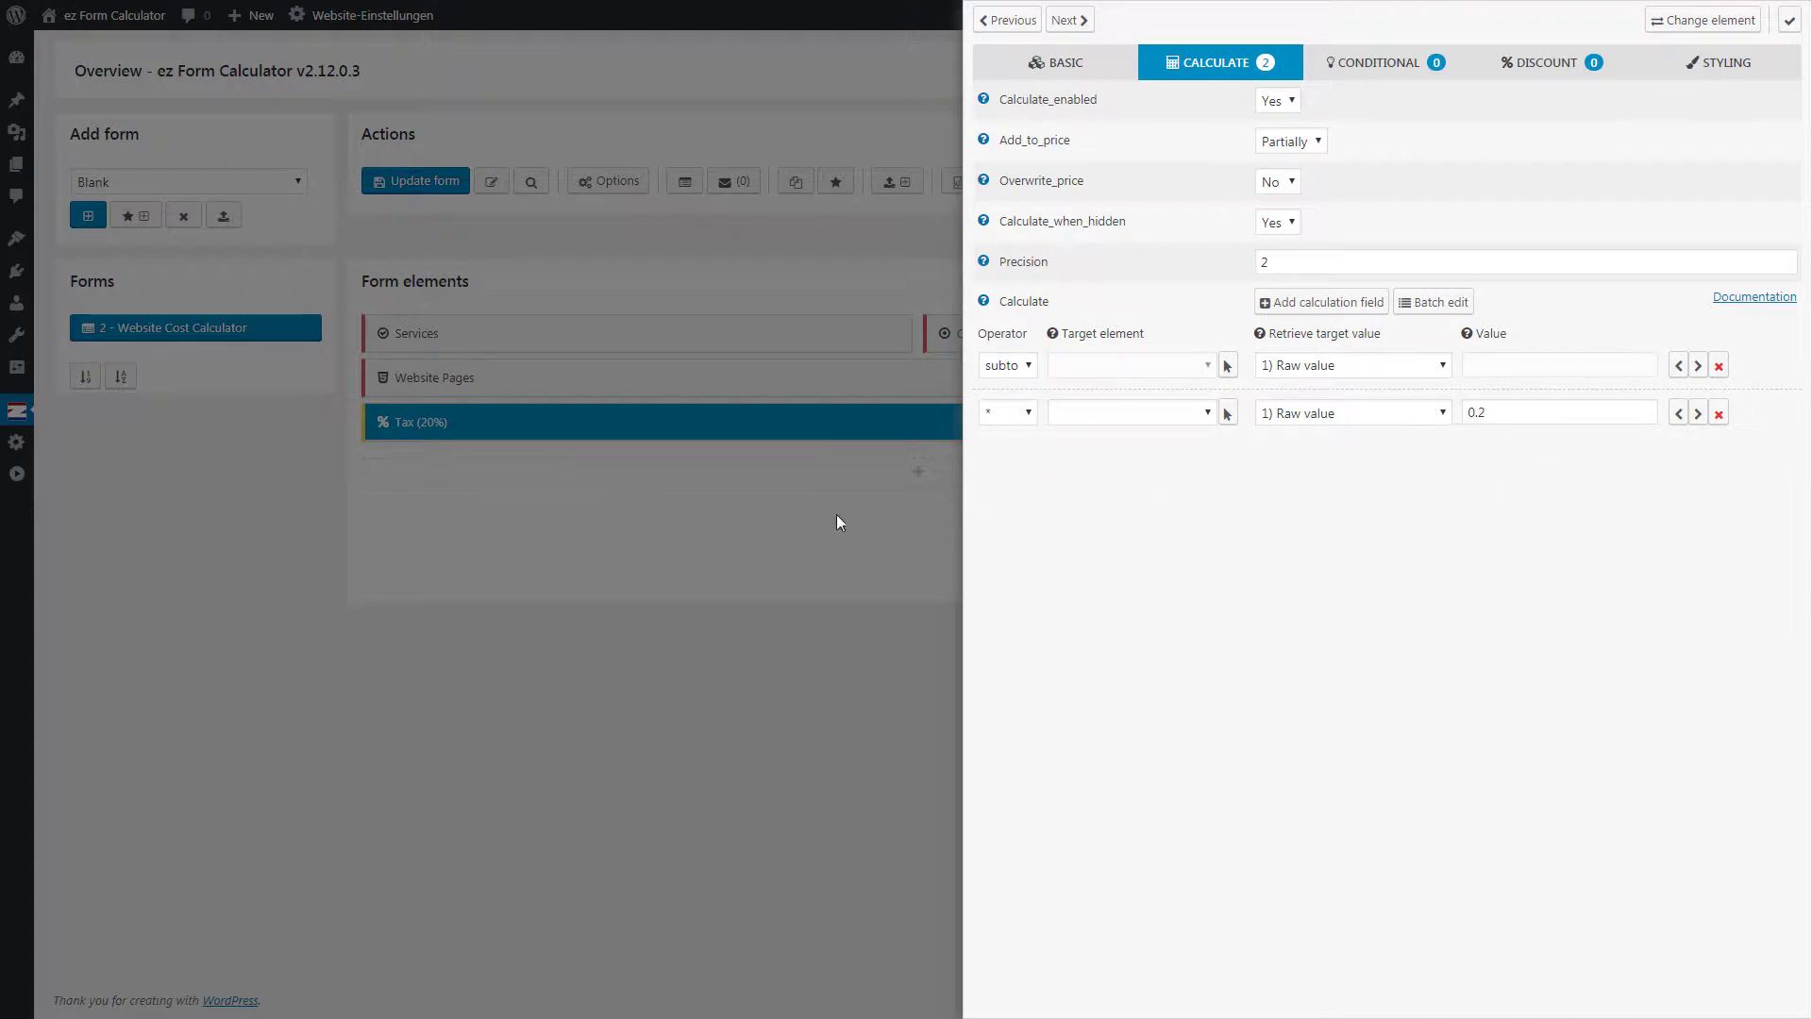
left_click(608, 512)
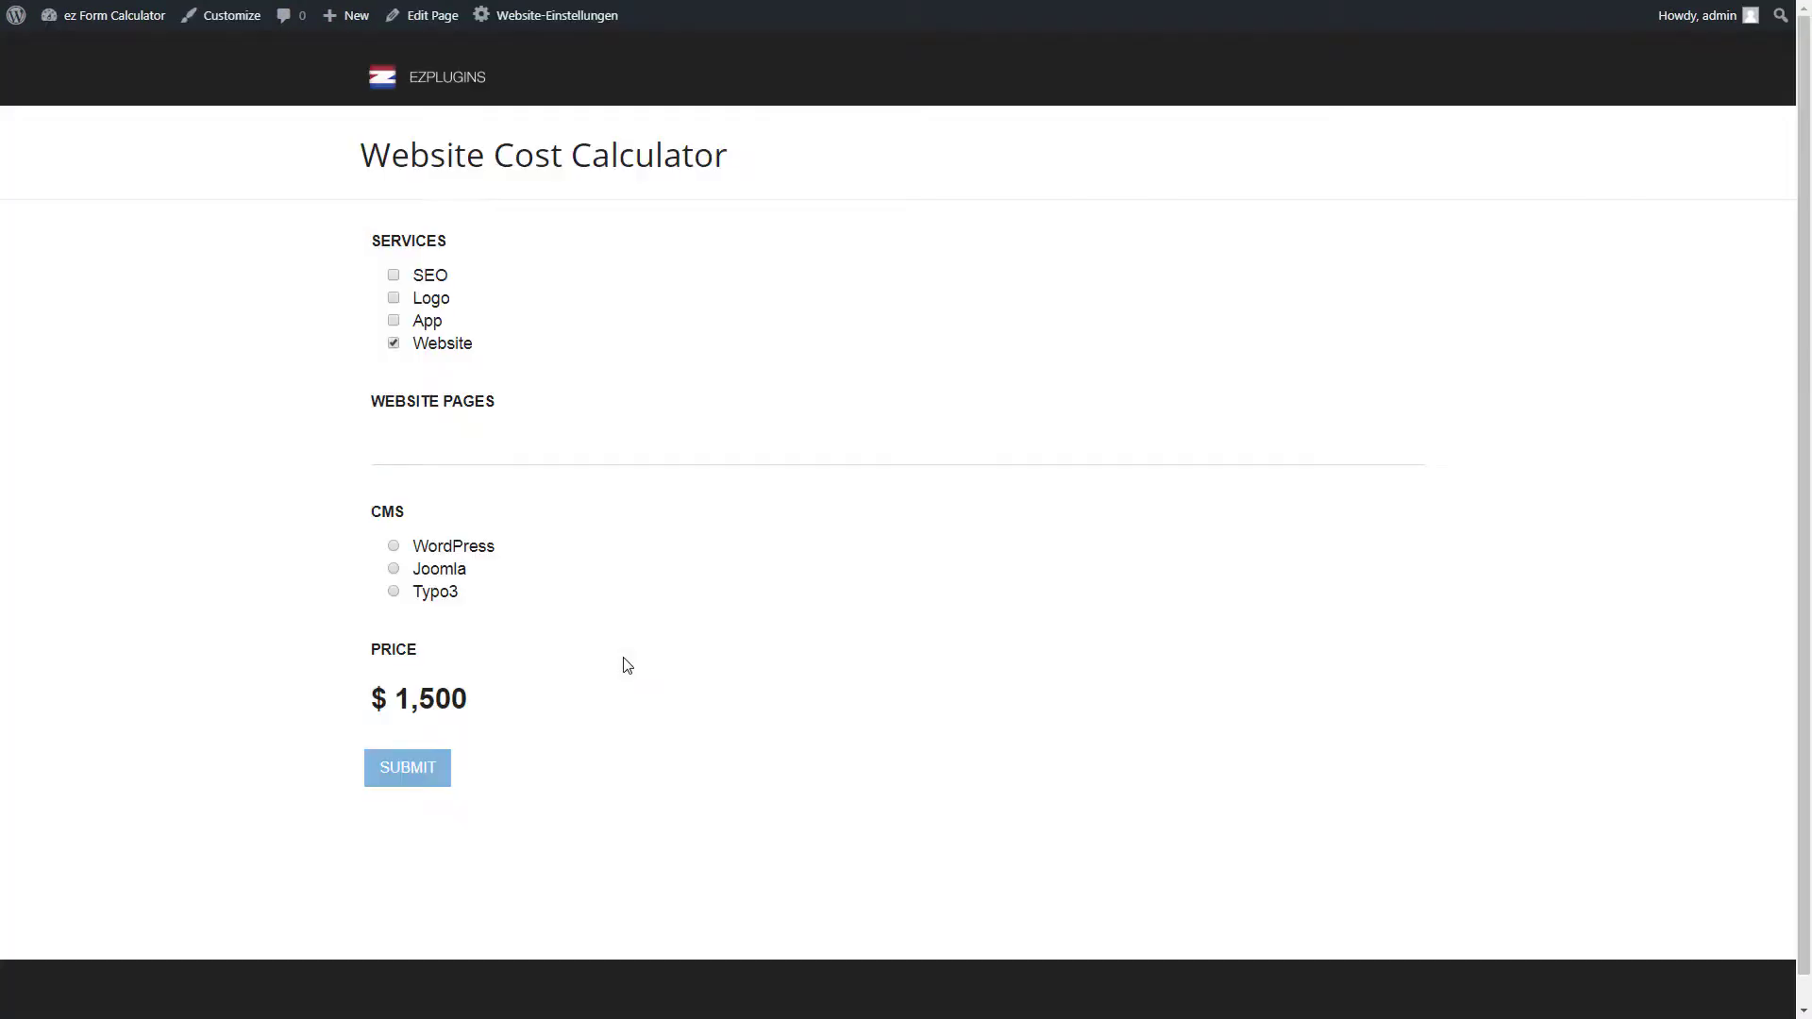
Step: Reload the published form and check the Tax field by selecting the SEO service
key("F5")
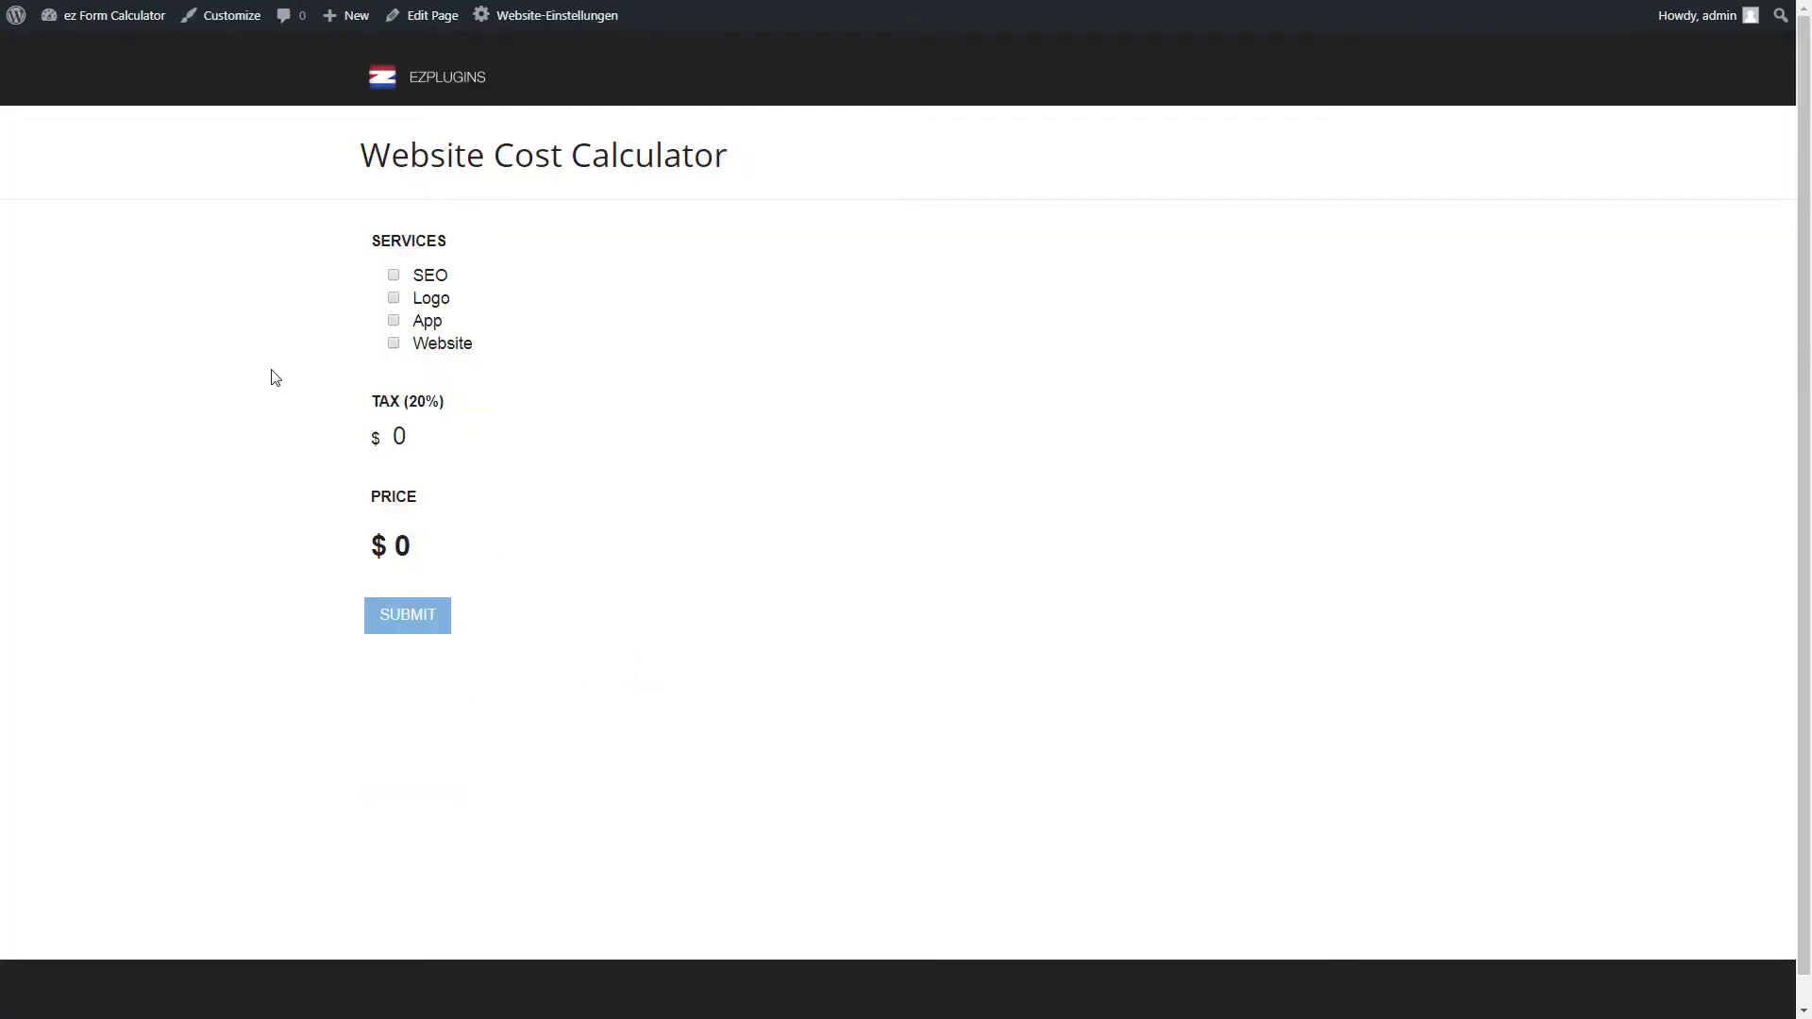
left_click(426, 278)
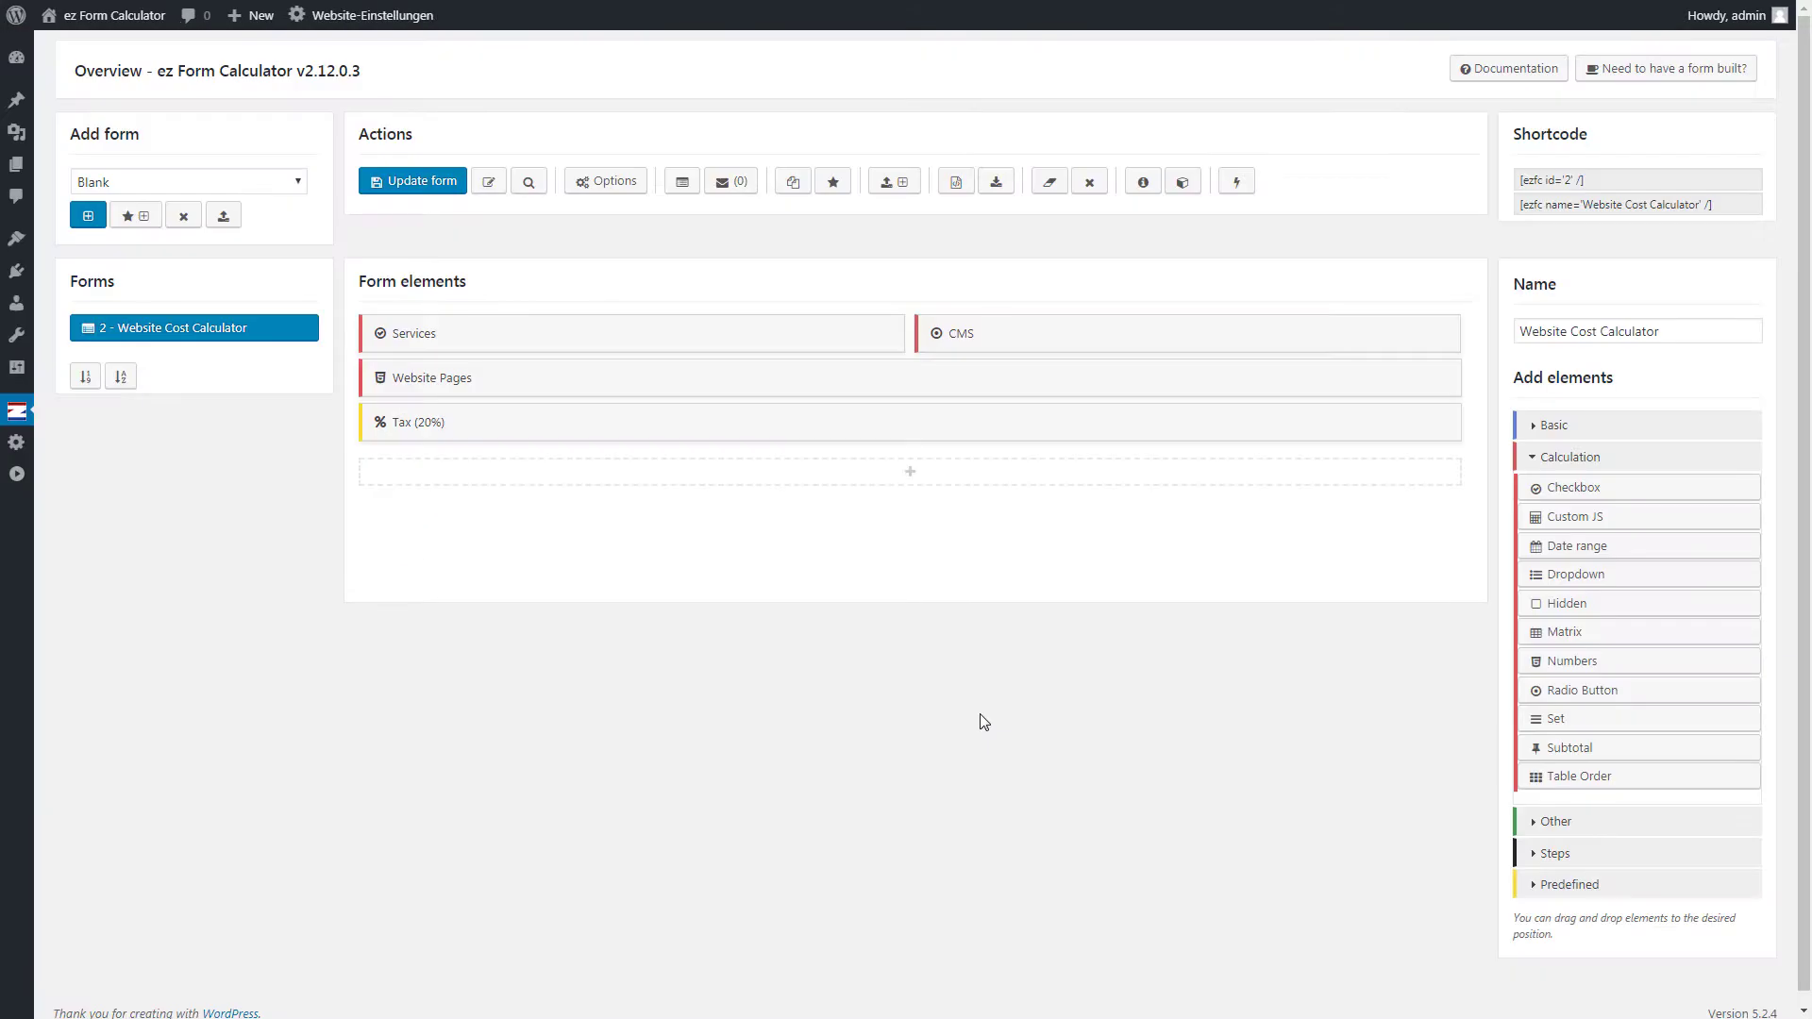
Step: Add a Subtotal calculation element, place it between Website Pages and Tax, and update the form
left_click(1585, 750)
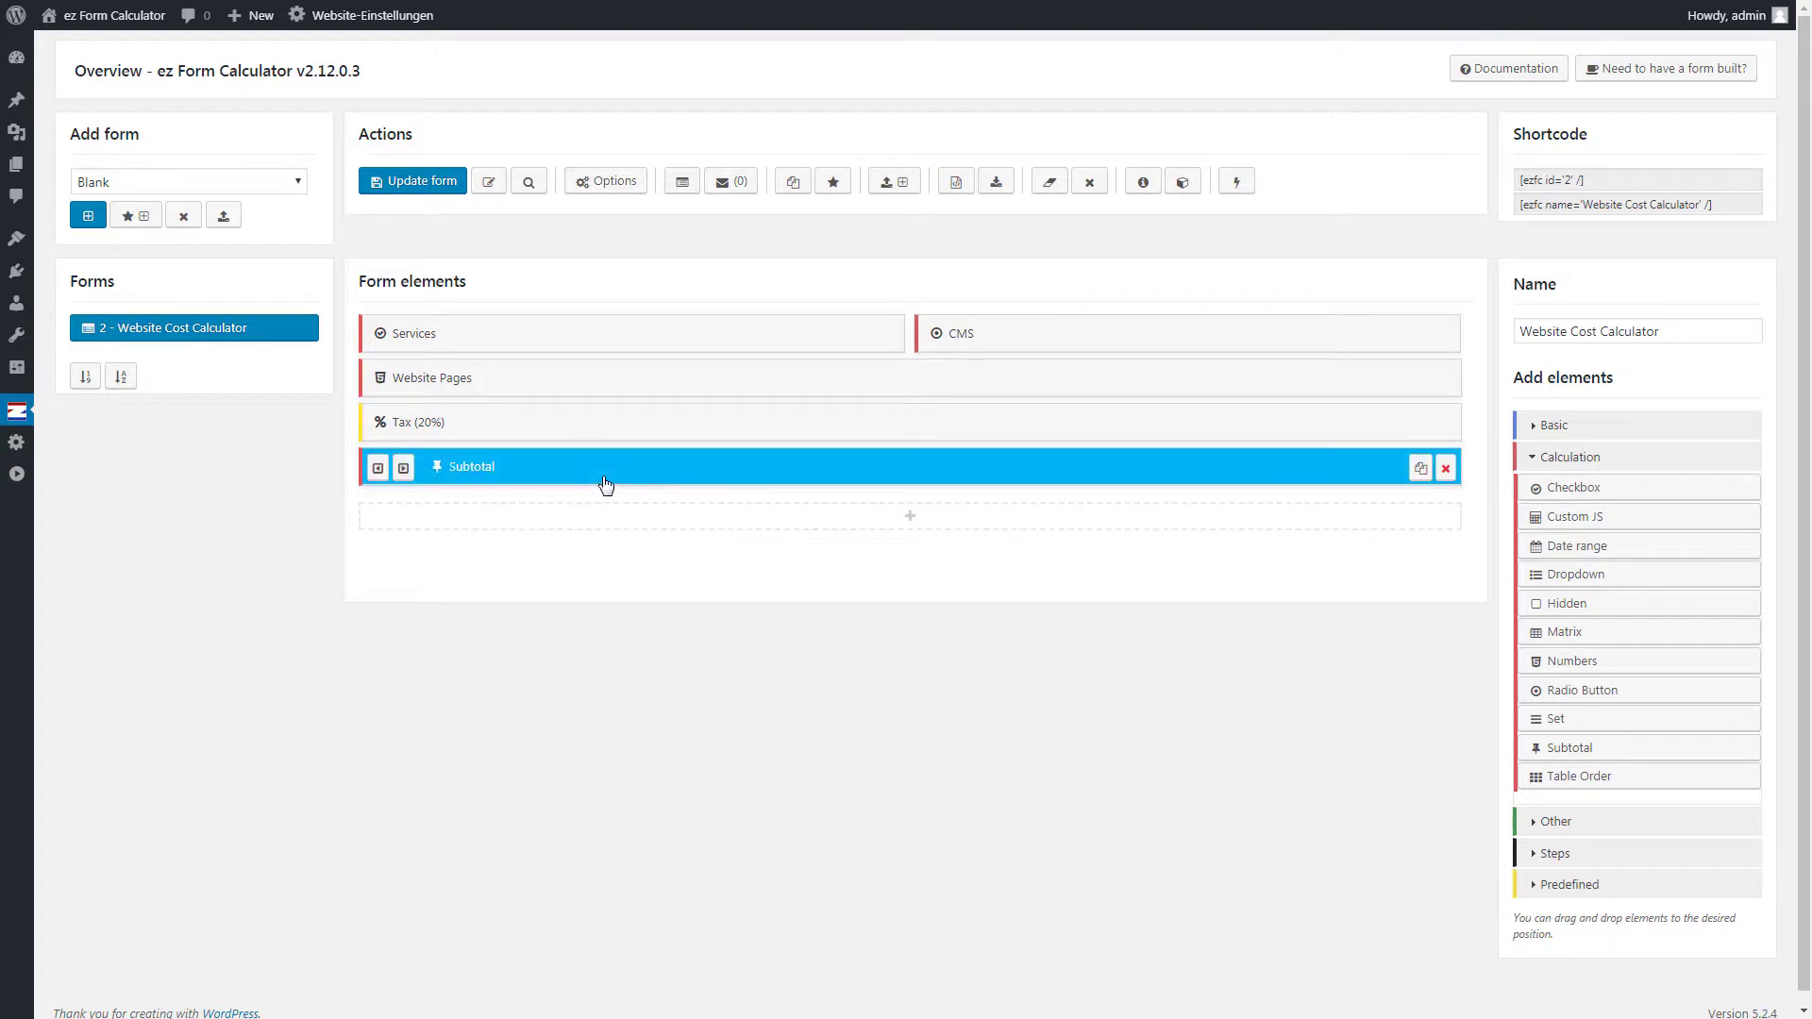
left_click_drag(603, 473, 604, 431)
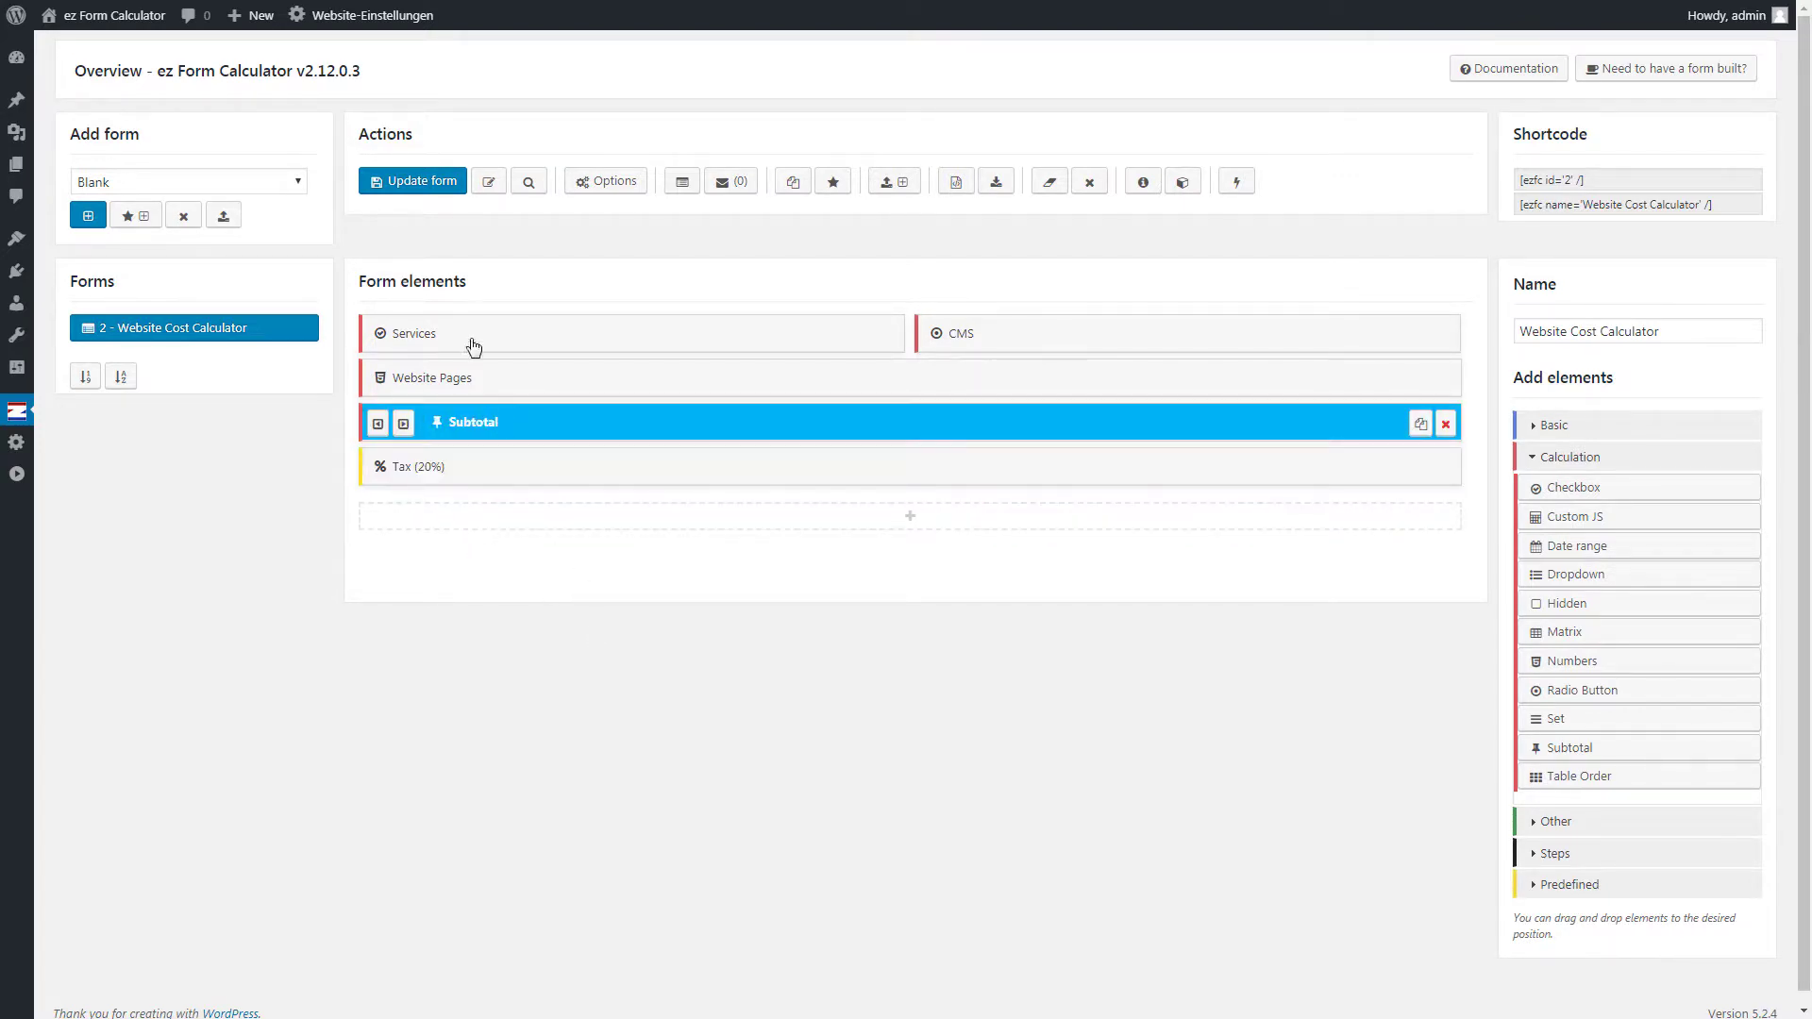
left_click(434, 185)
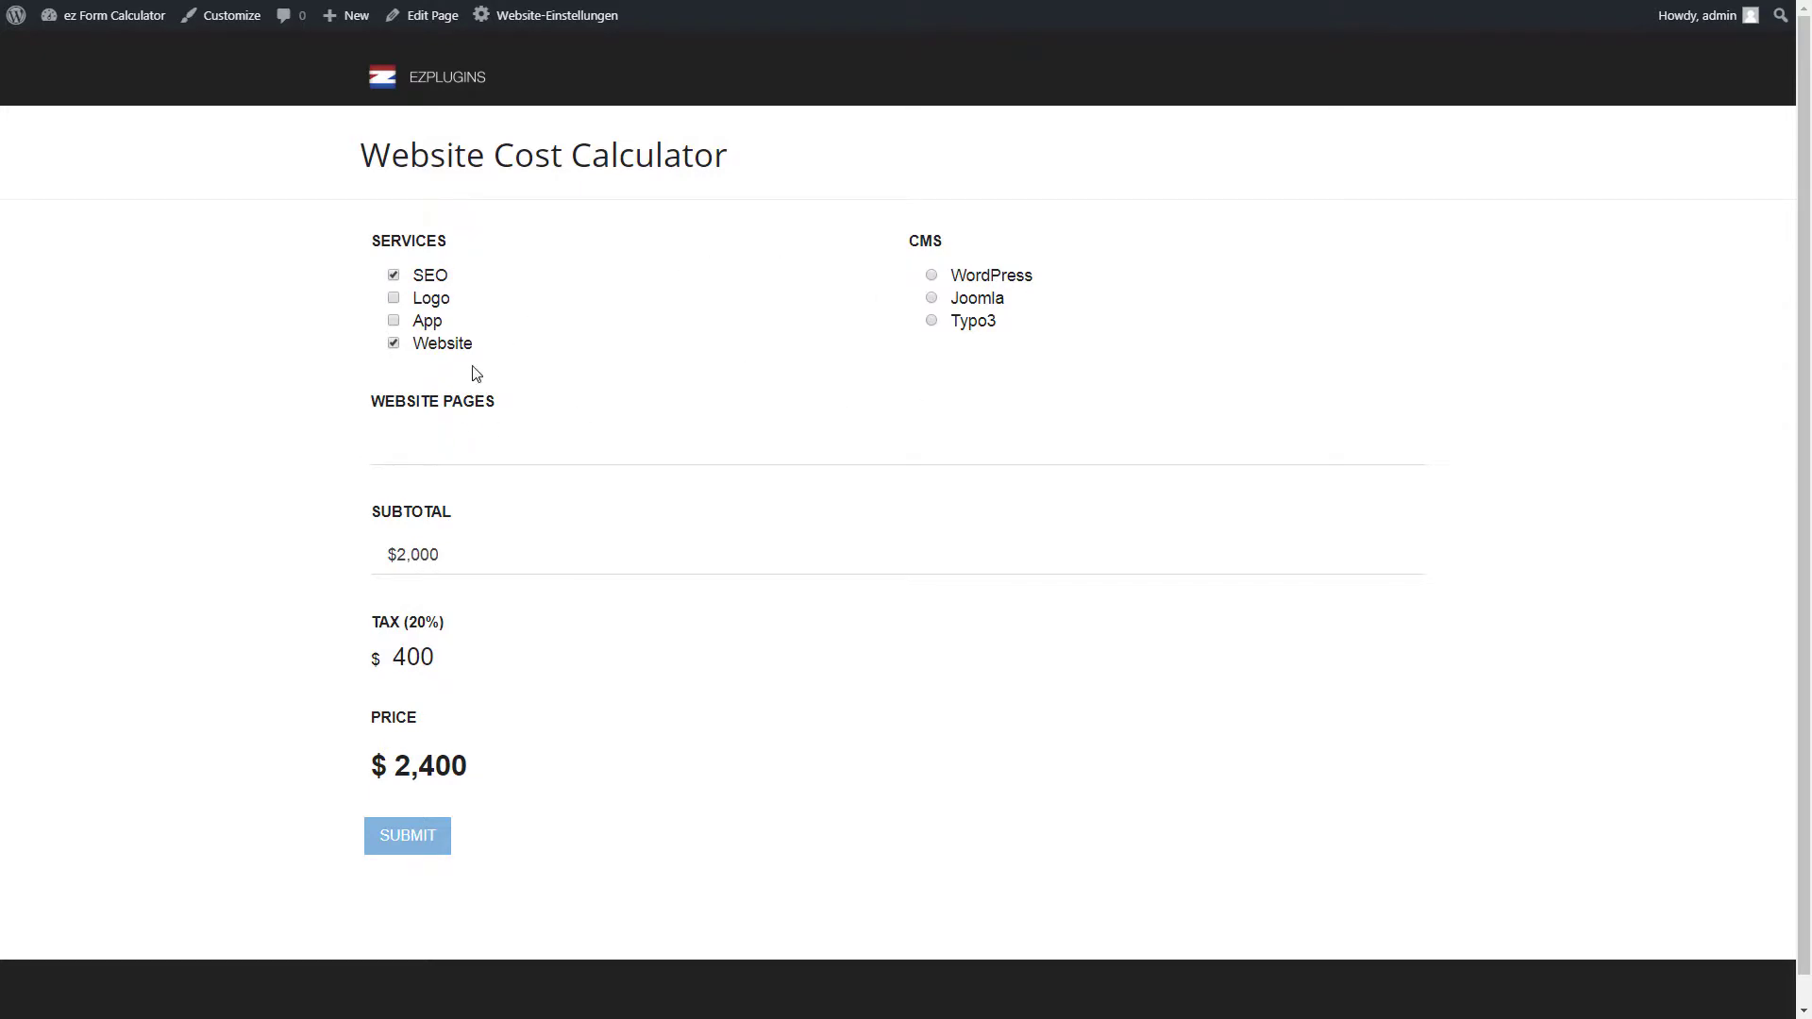
Step: Enter 10 website pages on the published form to check the subtotal, tax and price calculation
left_click(465, 445)
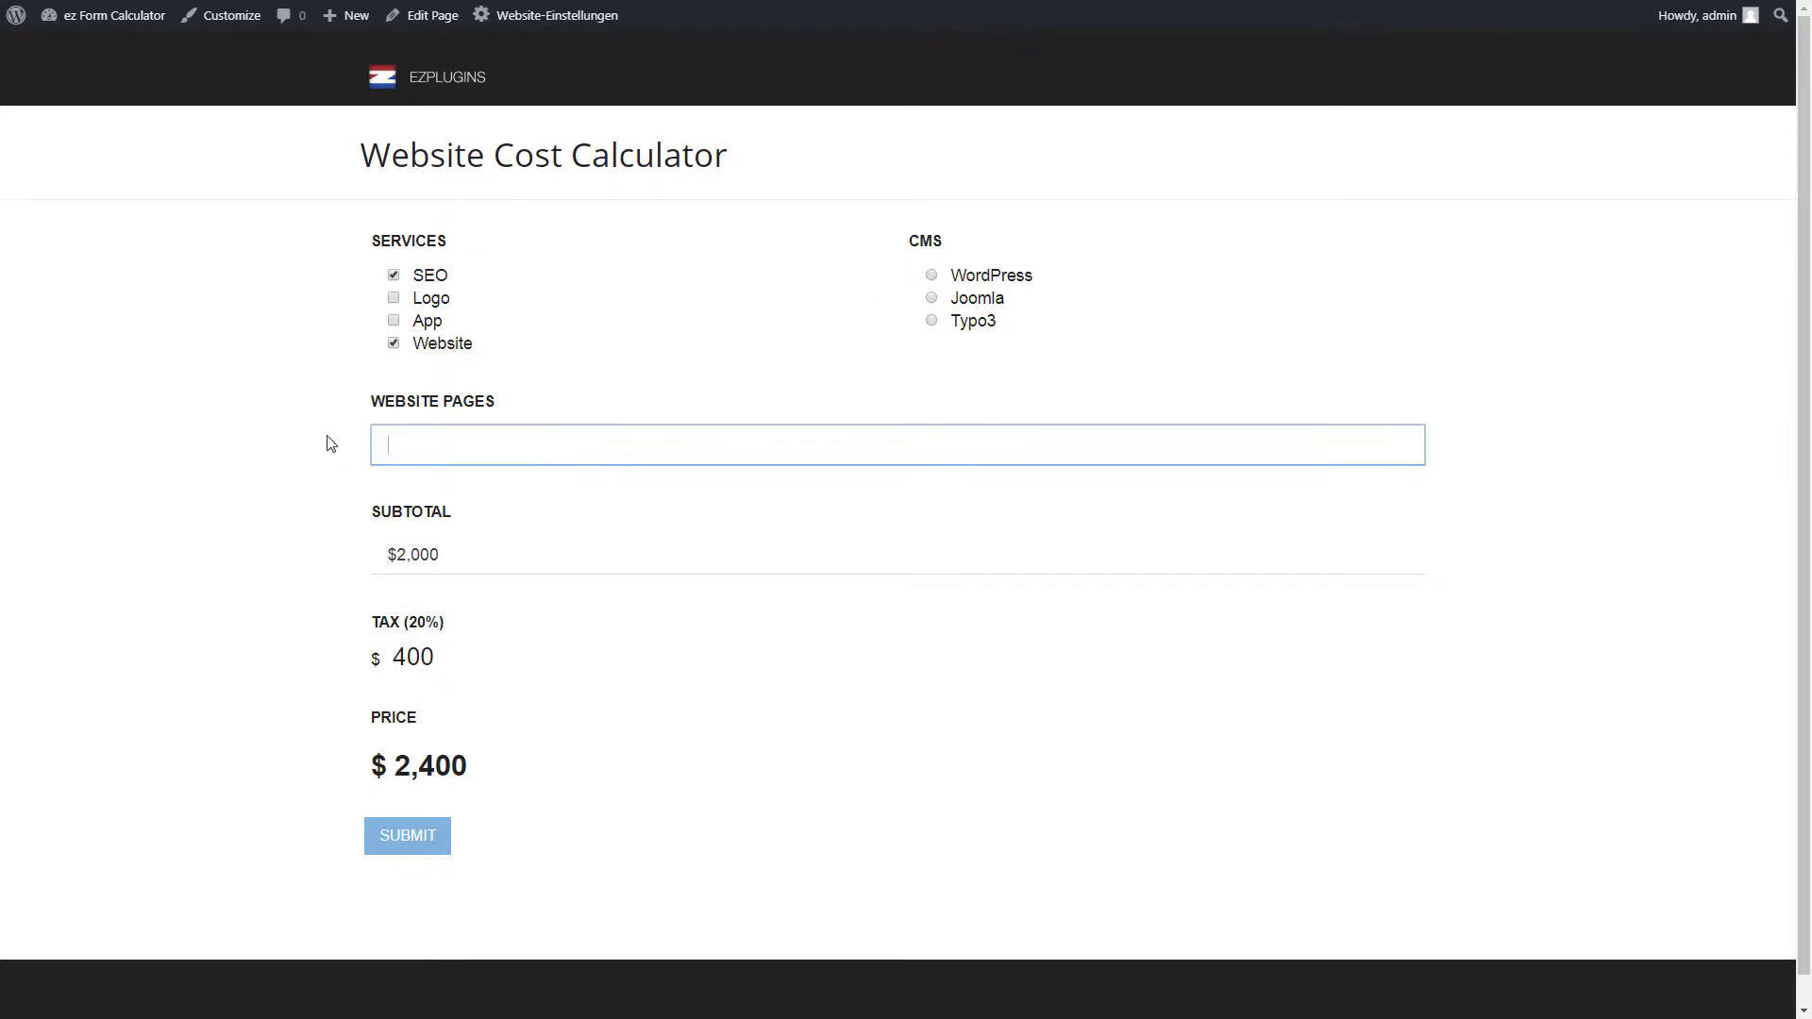
type("10")
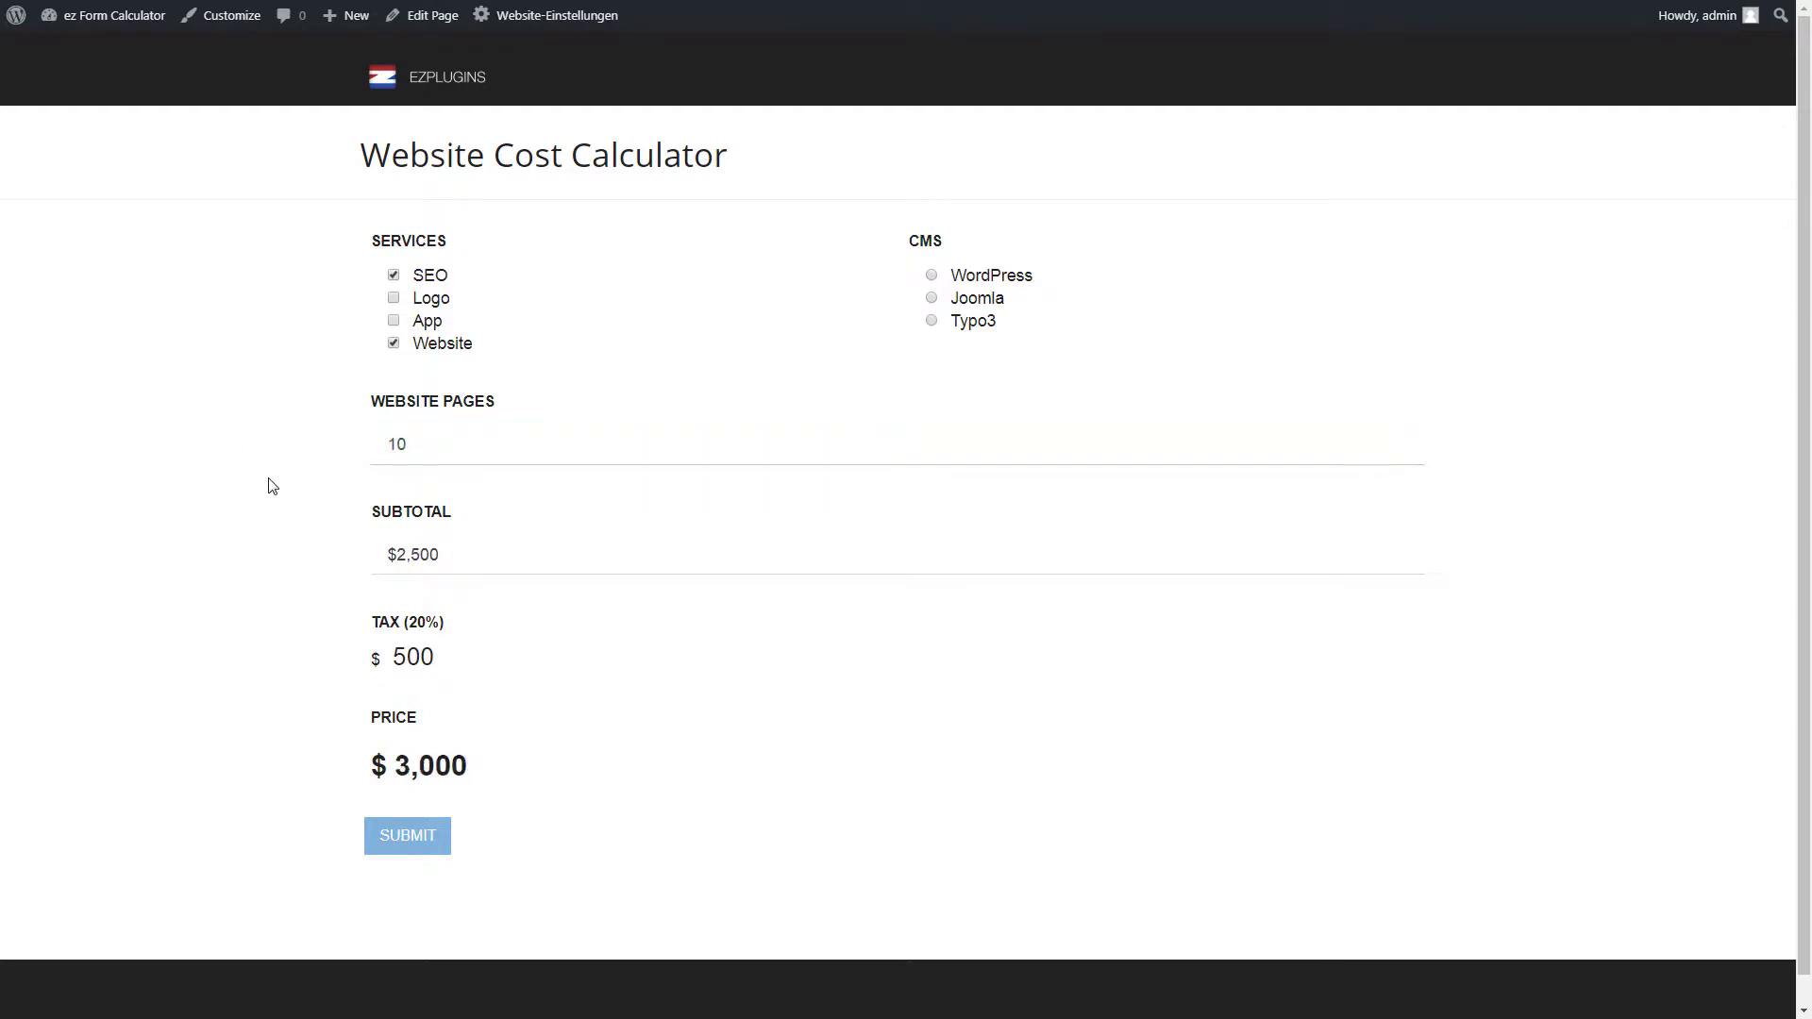
left_click(268, 485)
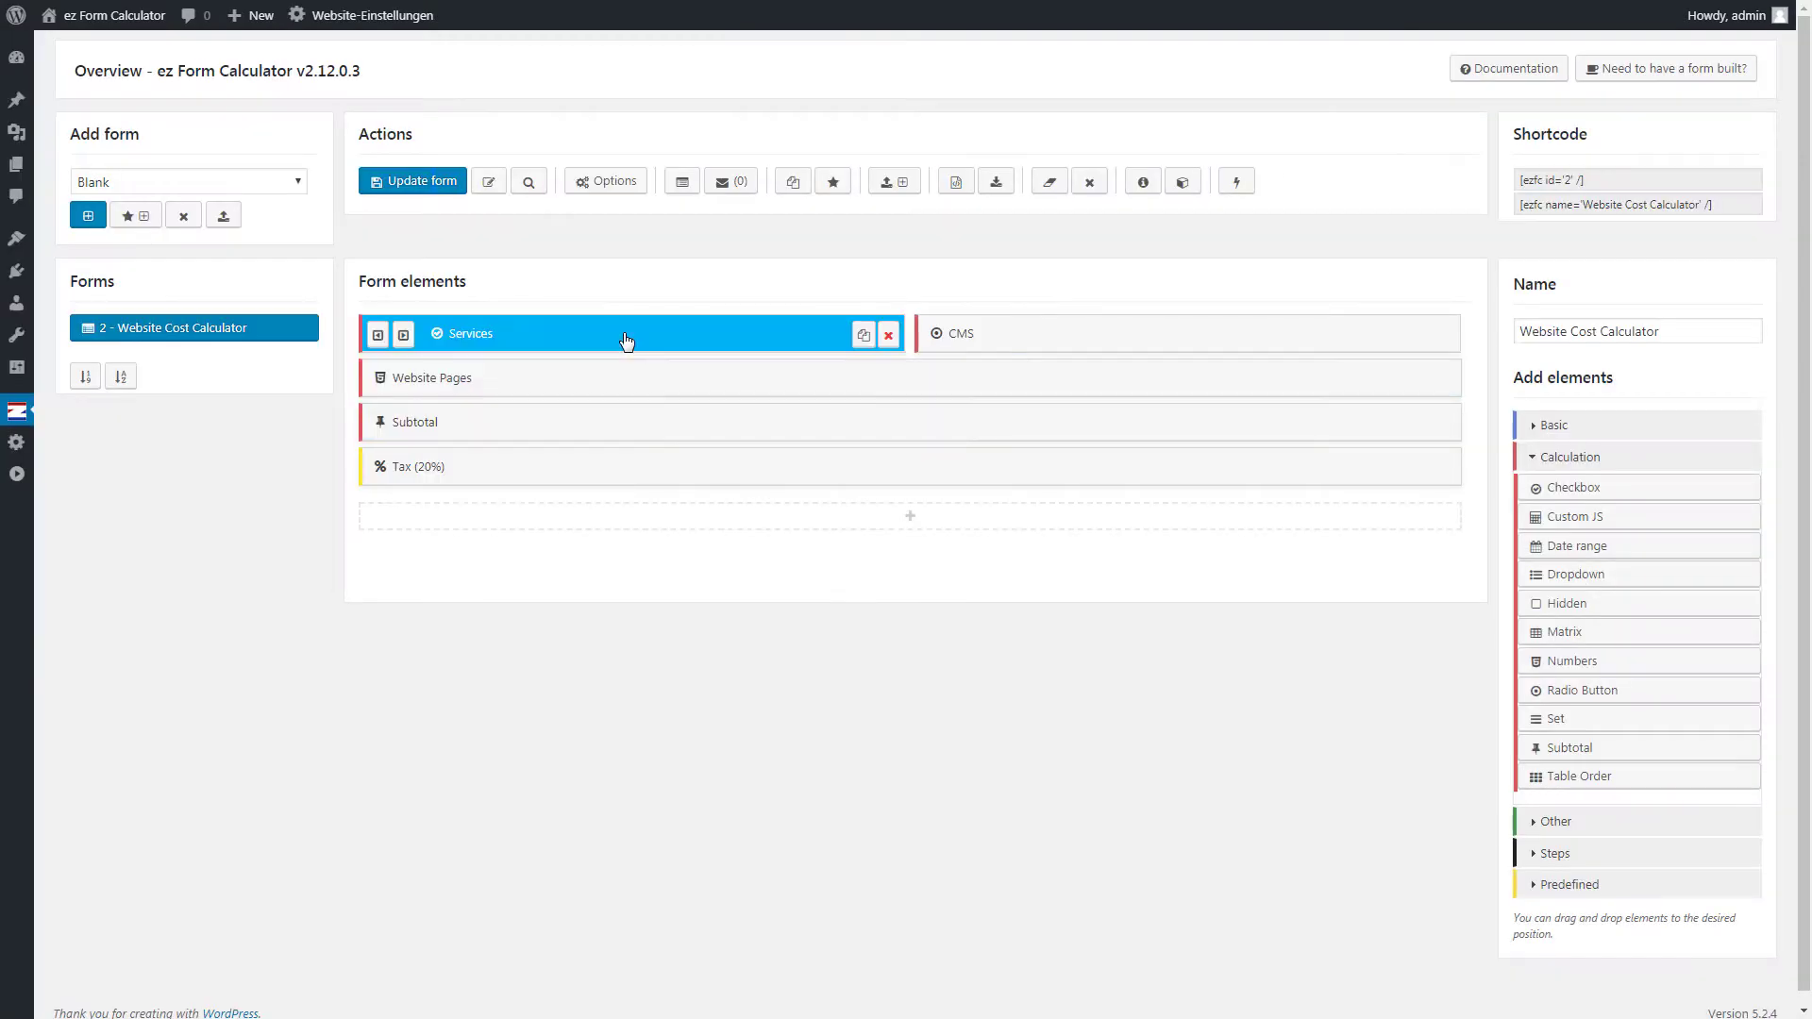
Step: Assign icons to the Services options: fa-android for SEO, fa-audio-description for Logo, fa-bars for App and fa-bell for Website
left_click(627, 342)
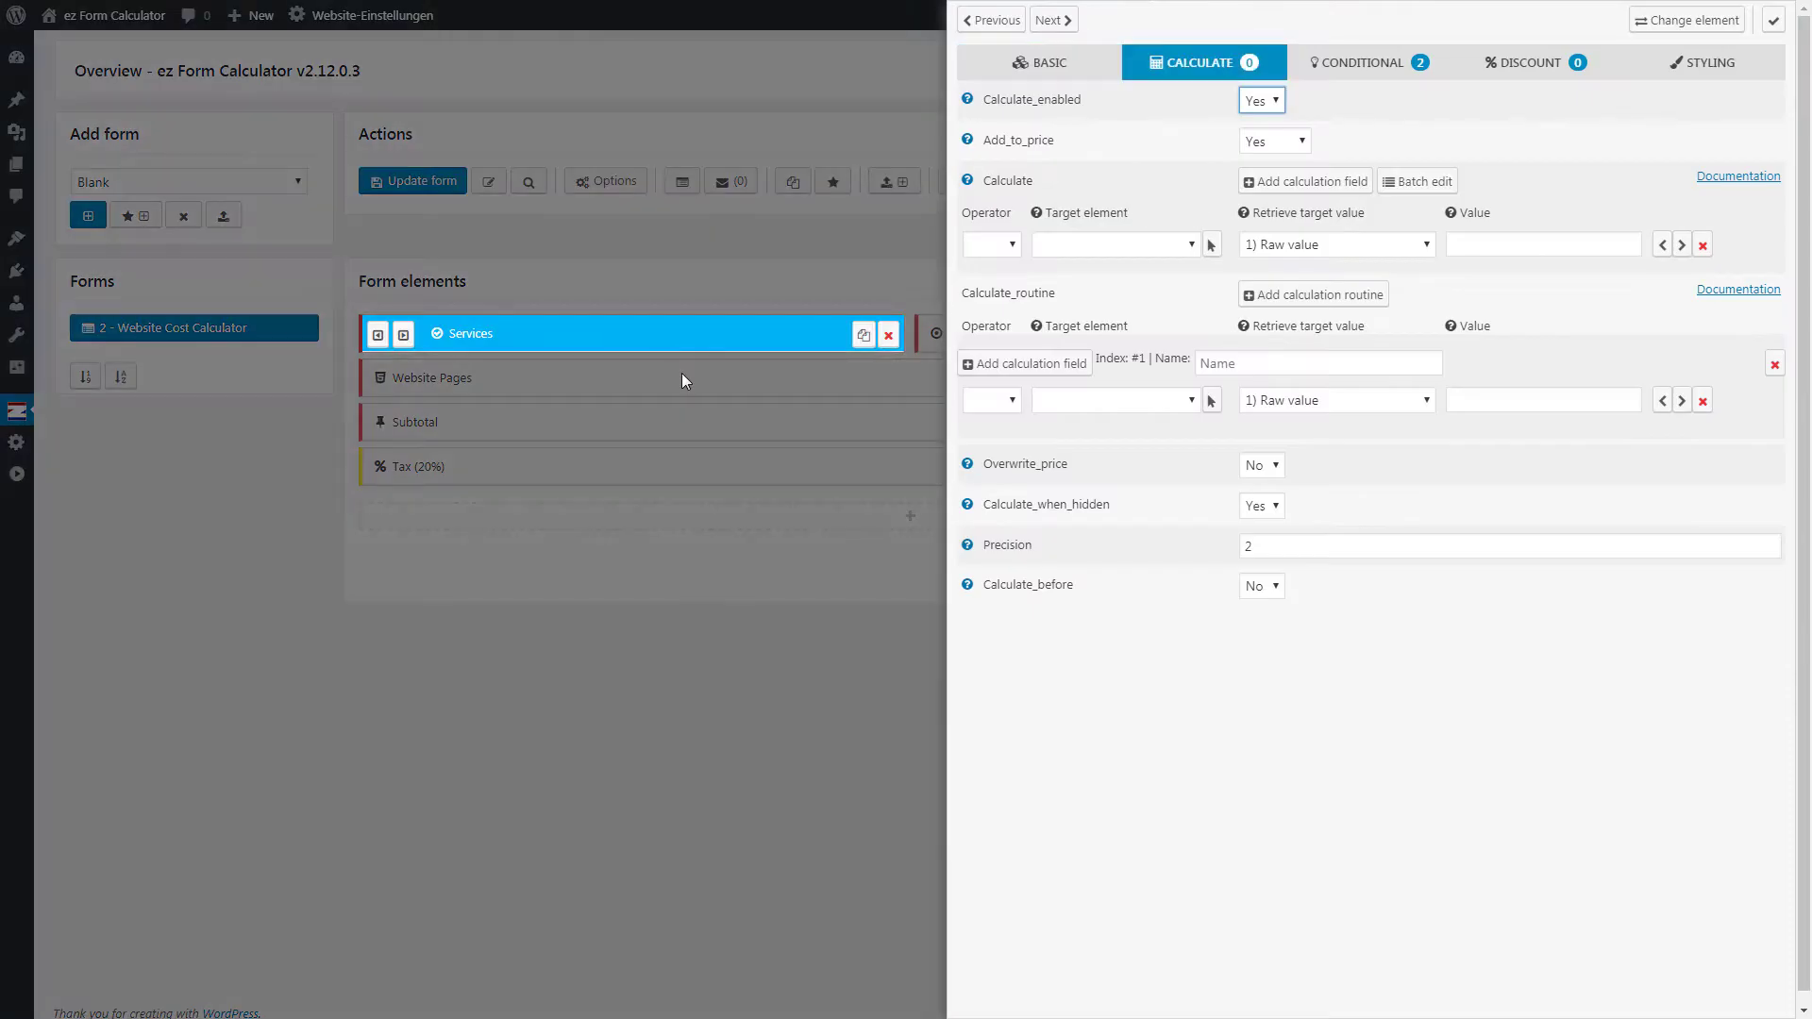
left_click(1102, 63)
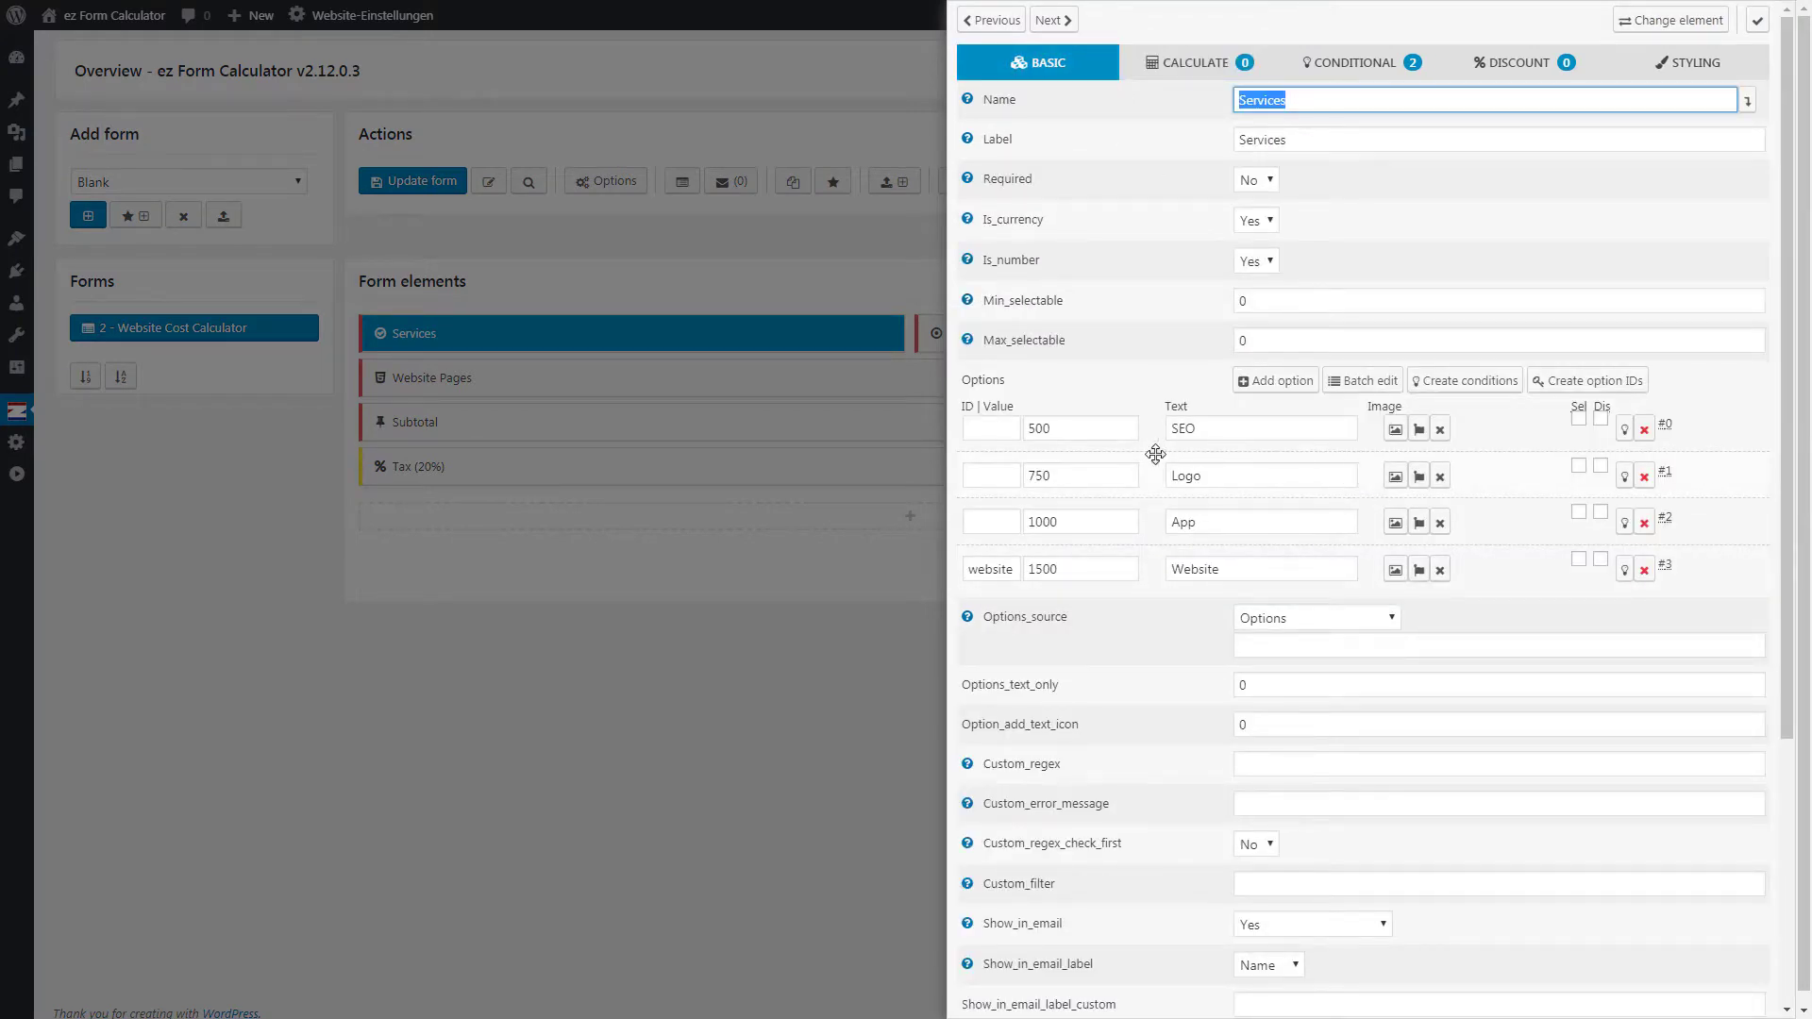
left_click(1419, 438)
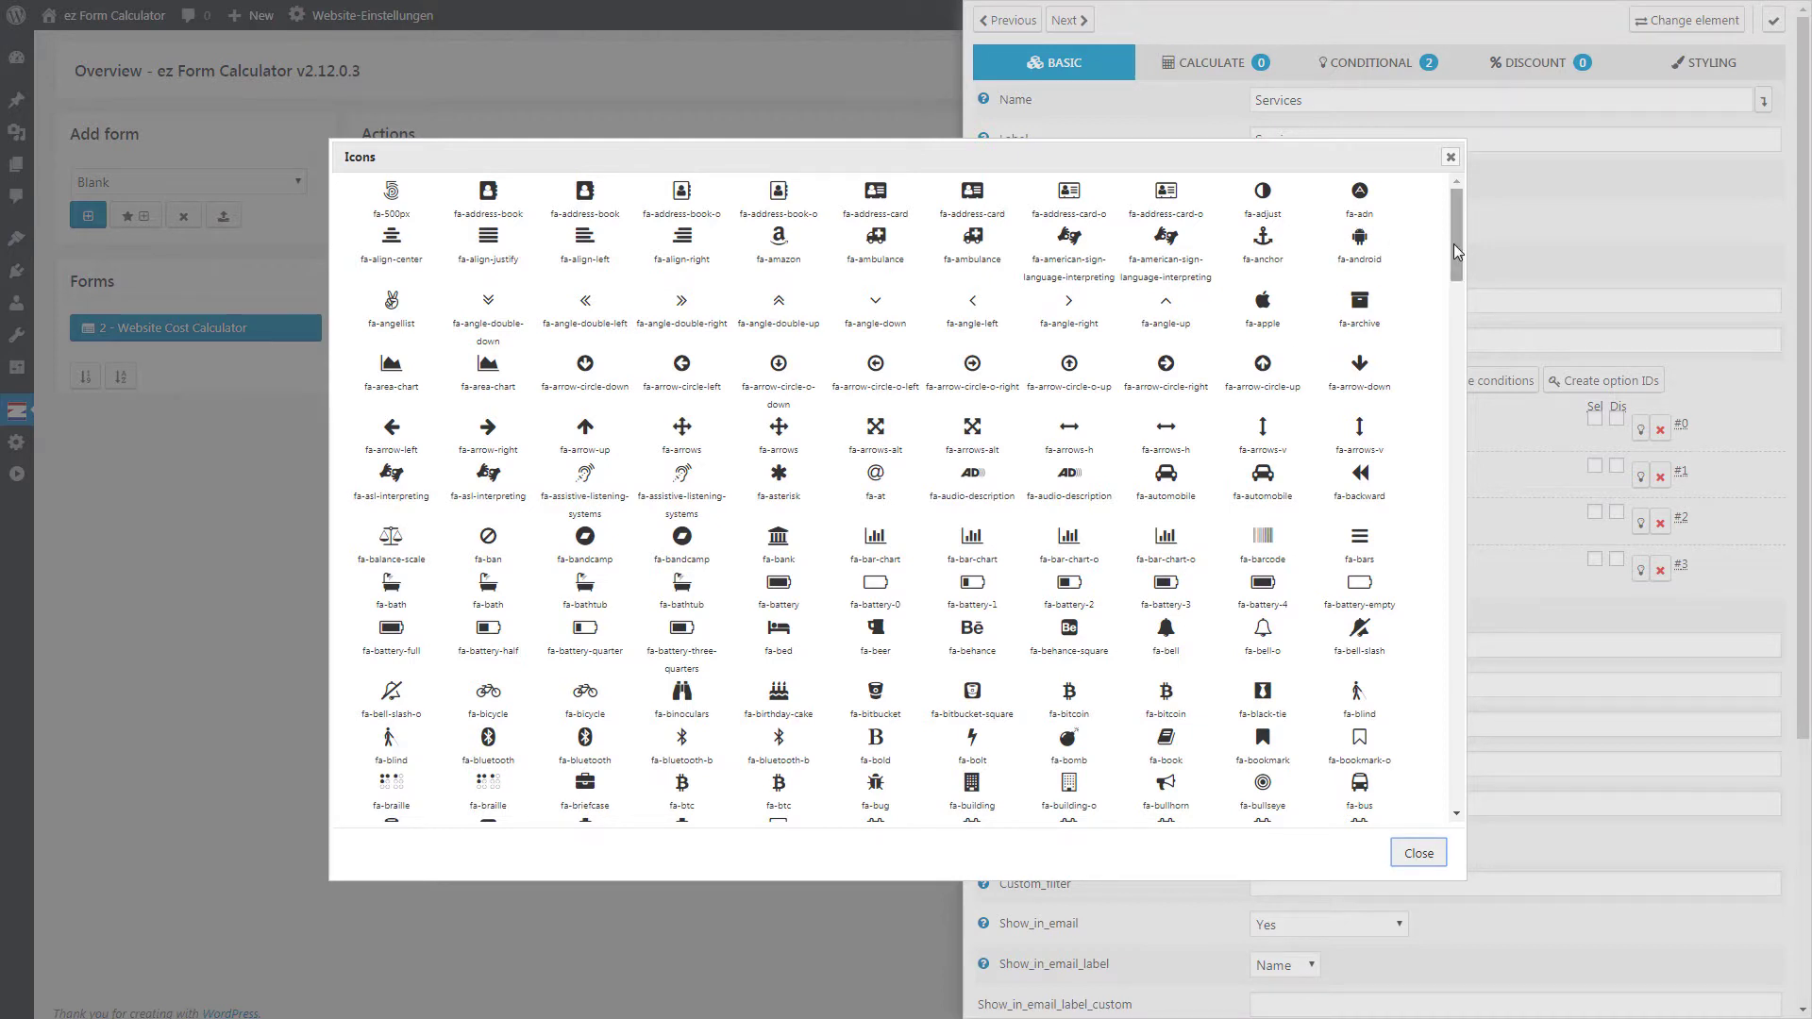
left_click(1364, 244)
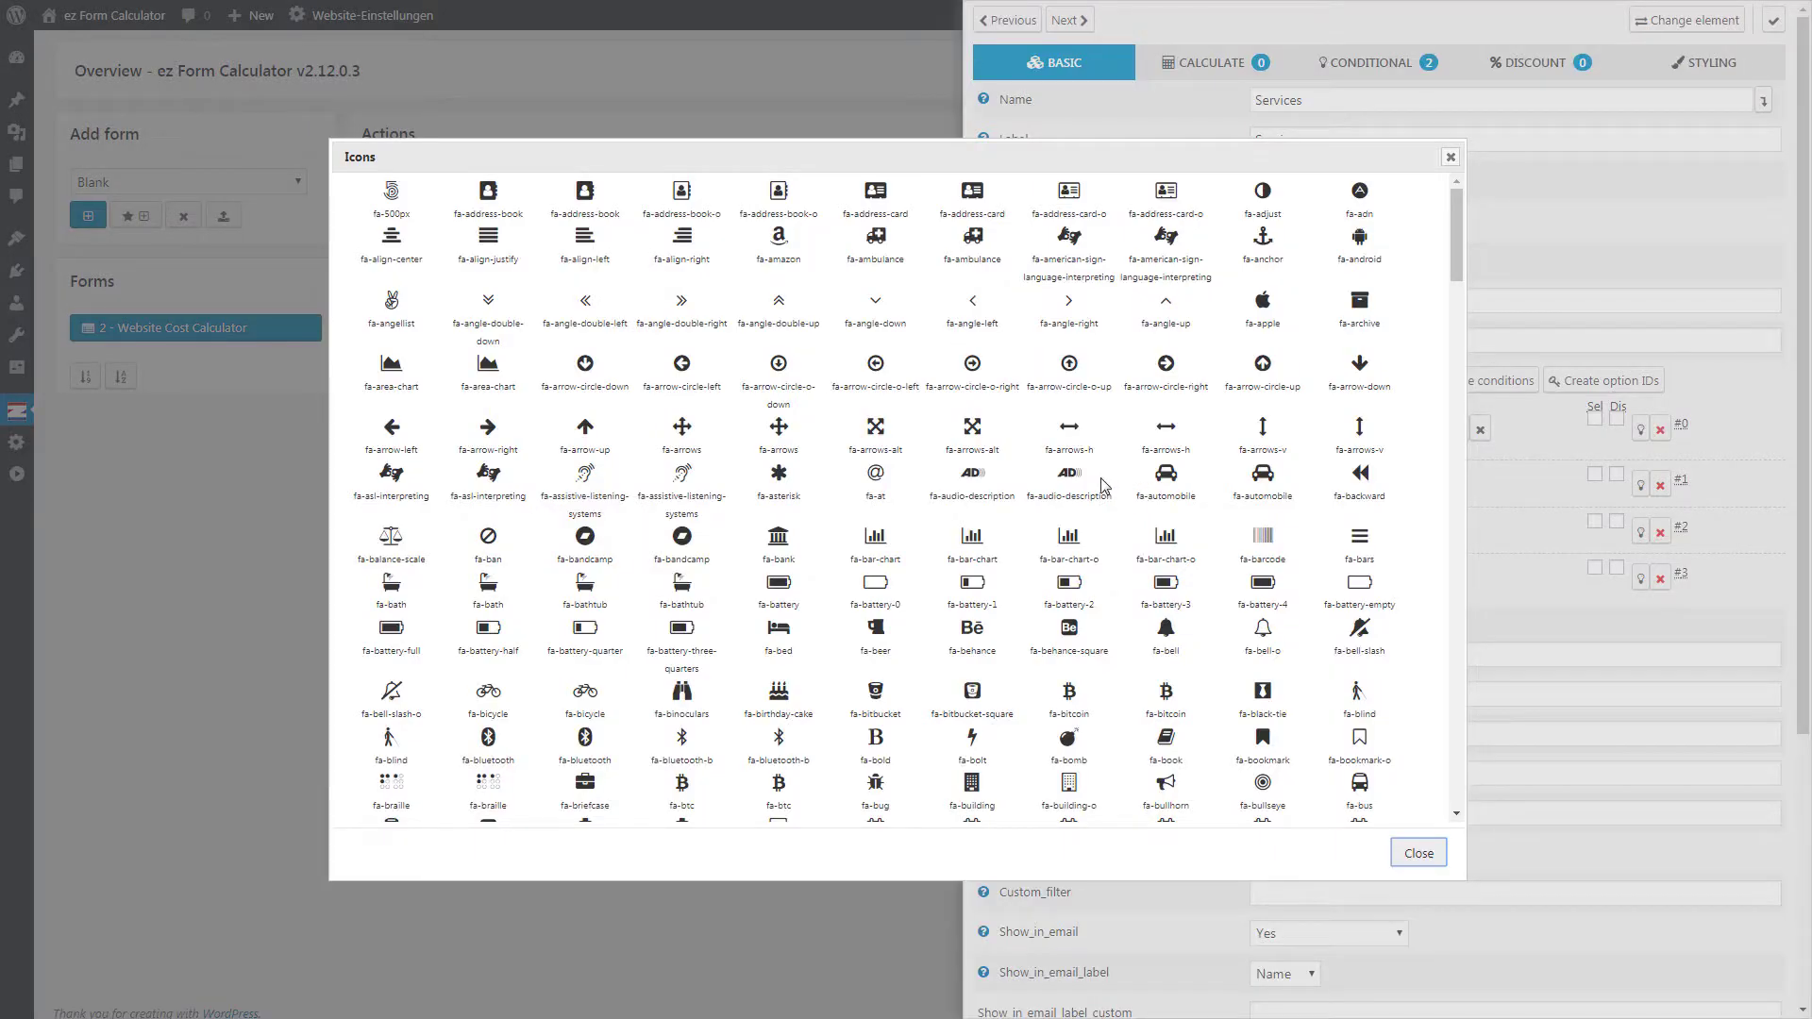
left_click(1083, 480)
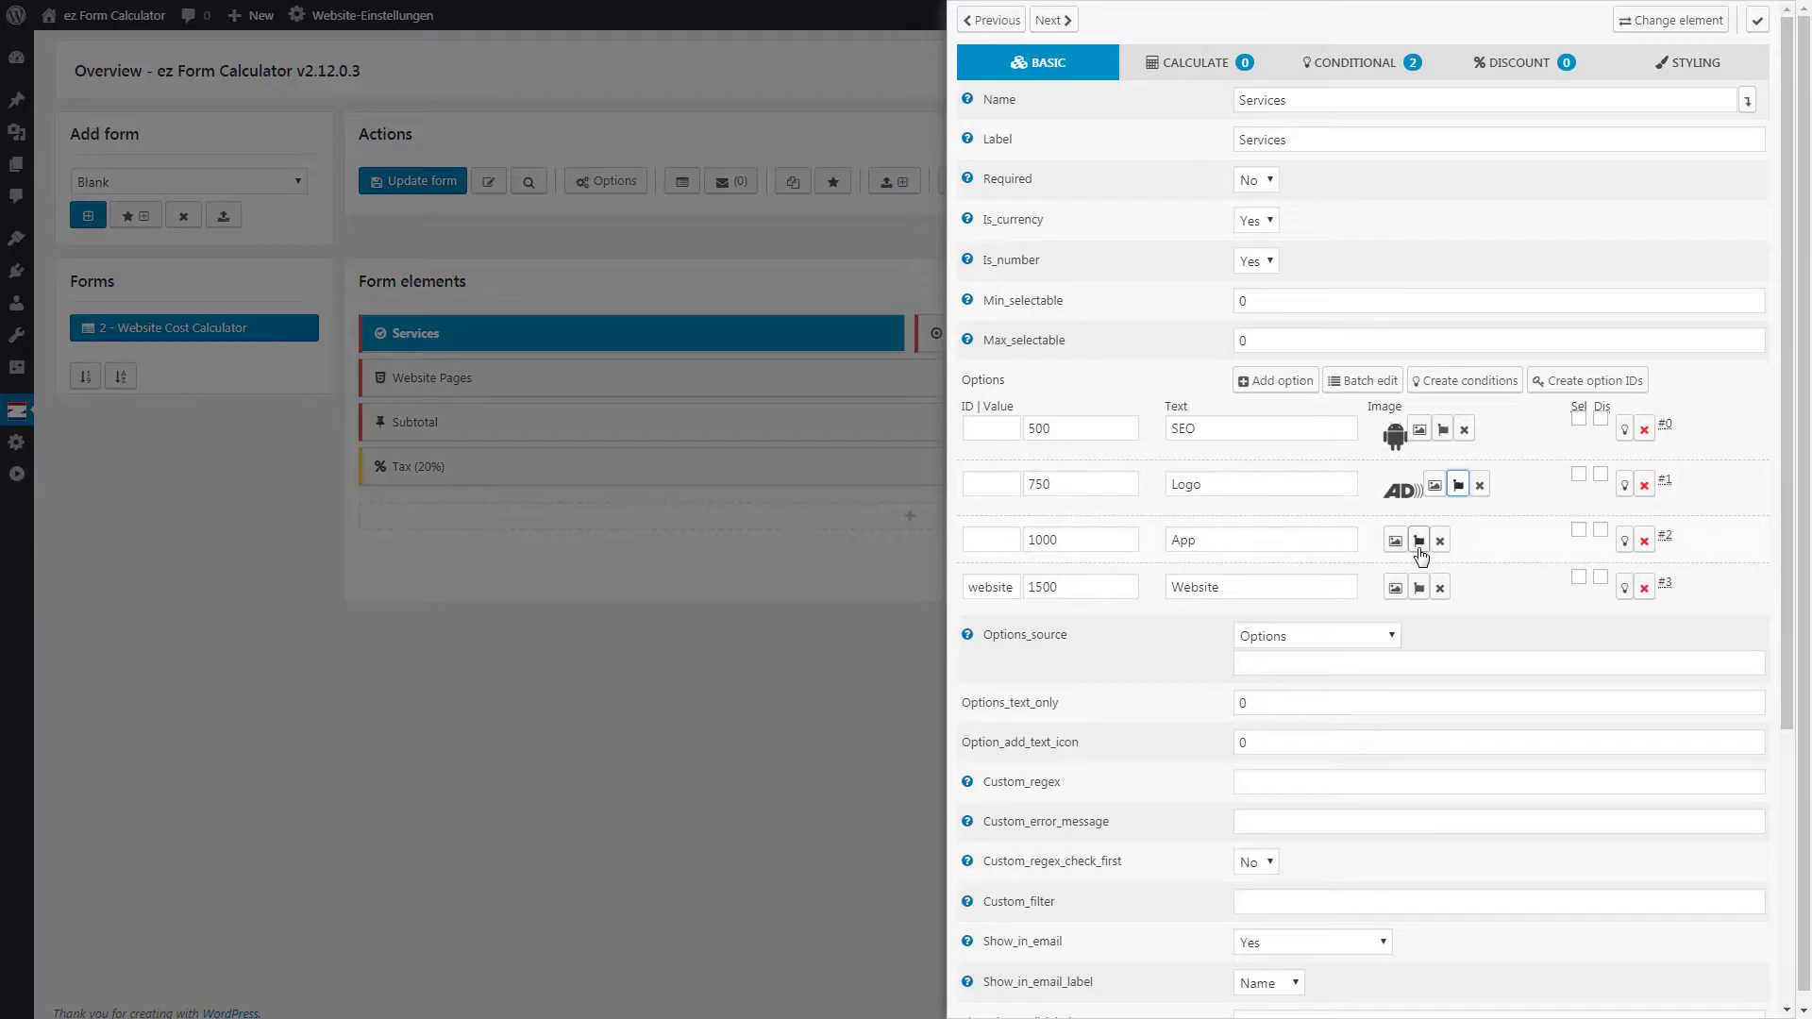
left_click(1419, 540)
left_click(1357, 552)
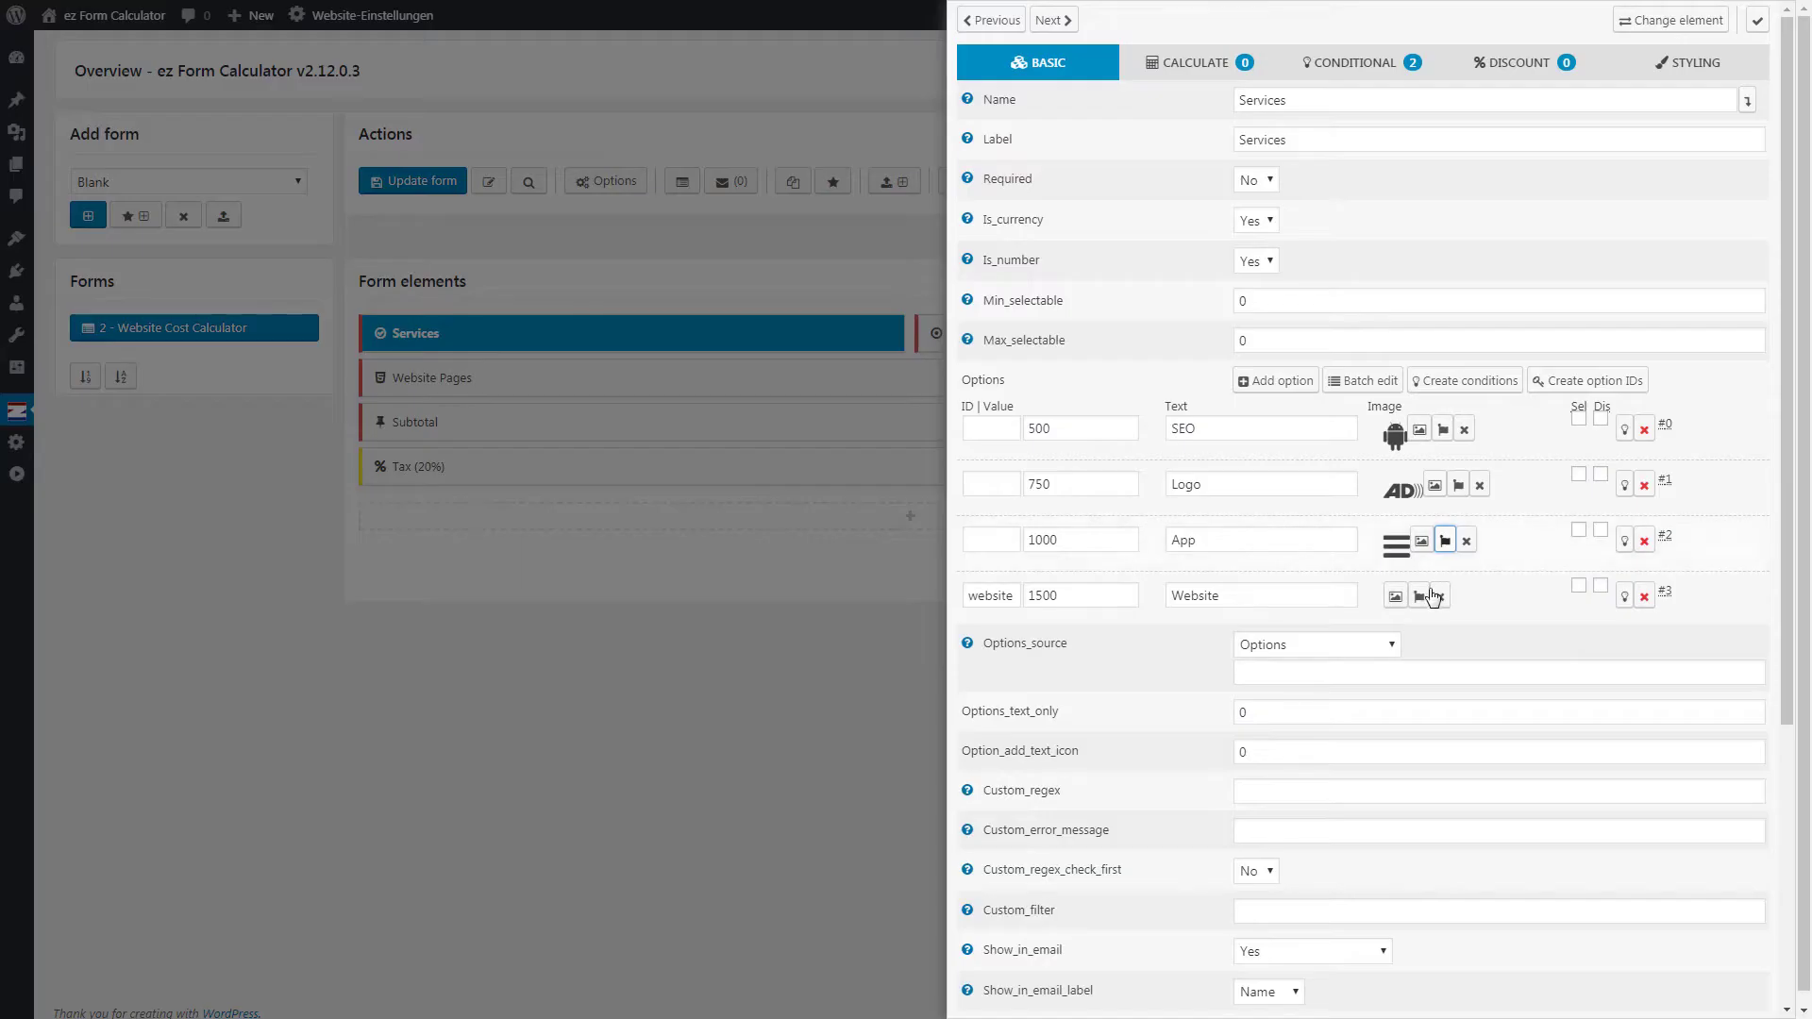
left_click(1430, 595)
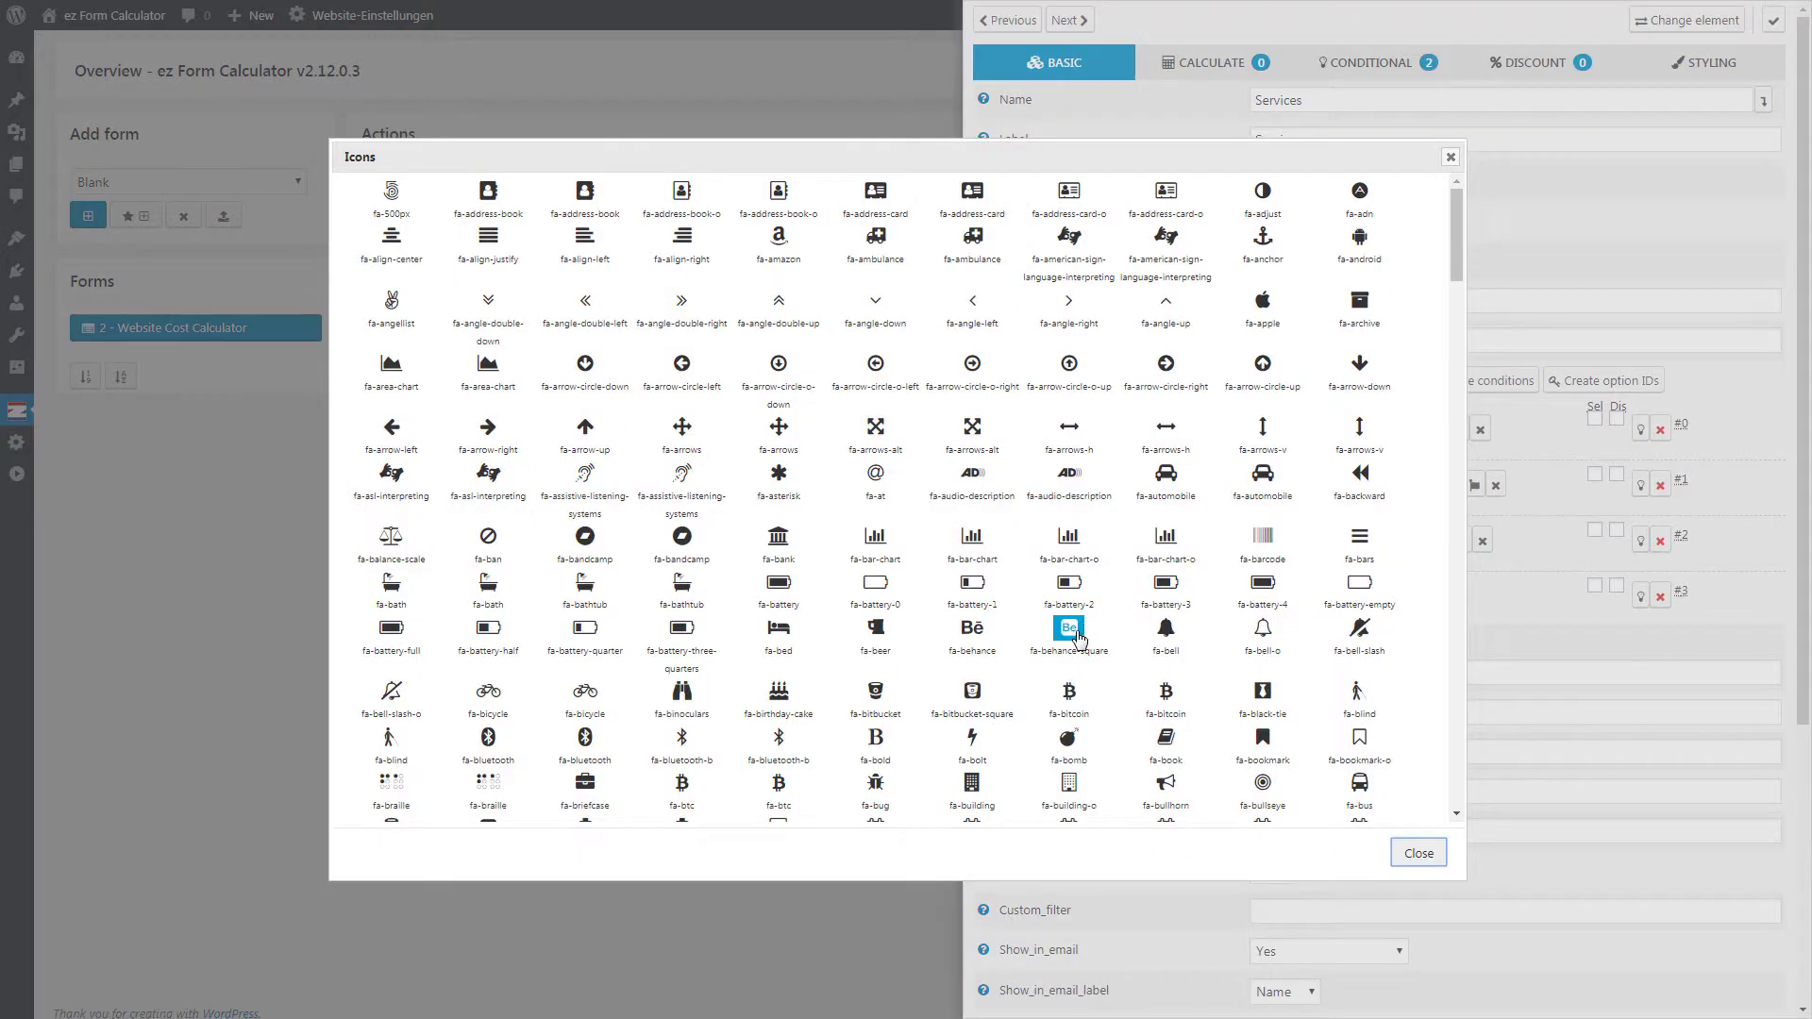
left_click(1166, 630)
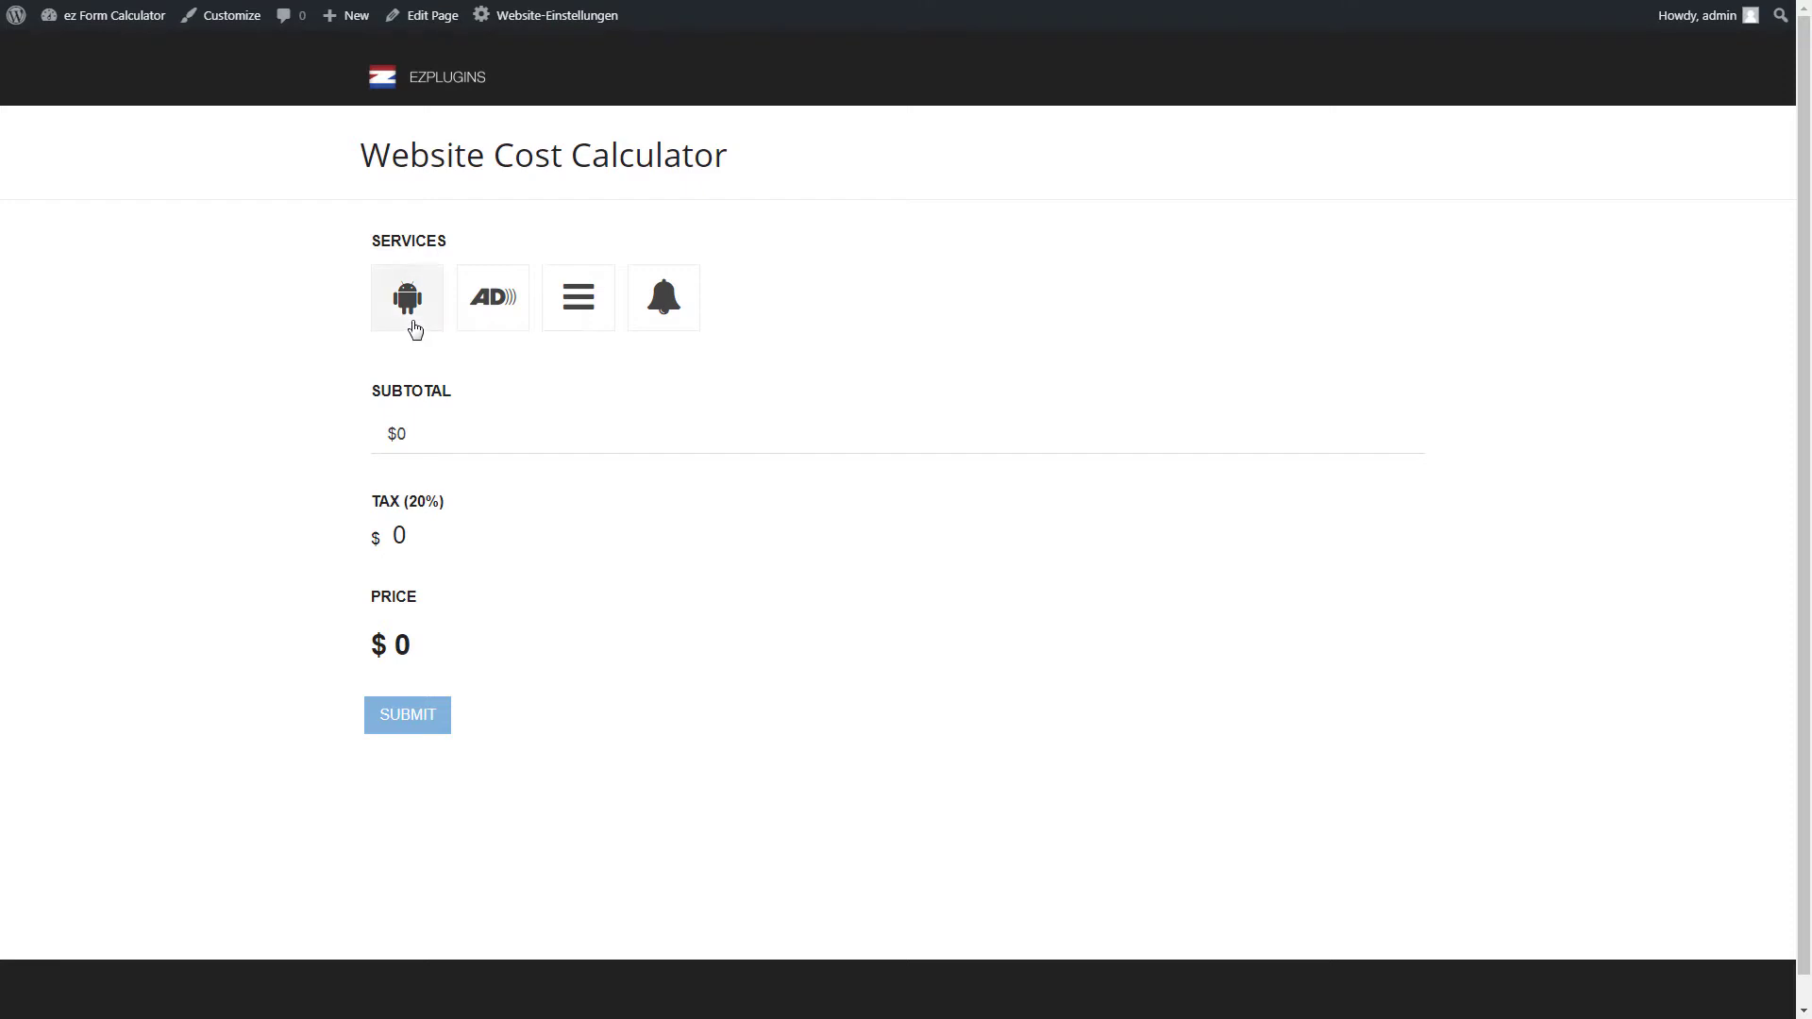
Step: Test the Services icons on the published form by choosing the SEO and Logo options
left_click(417, 324)
left_click(496, 321)
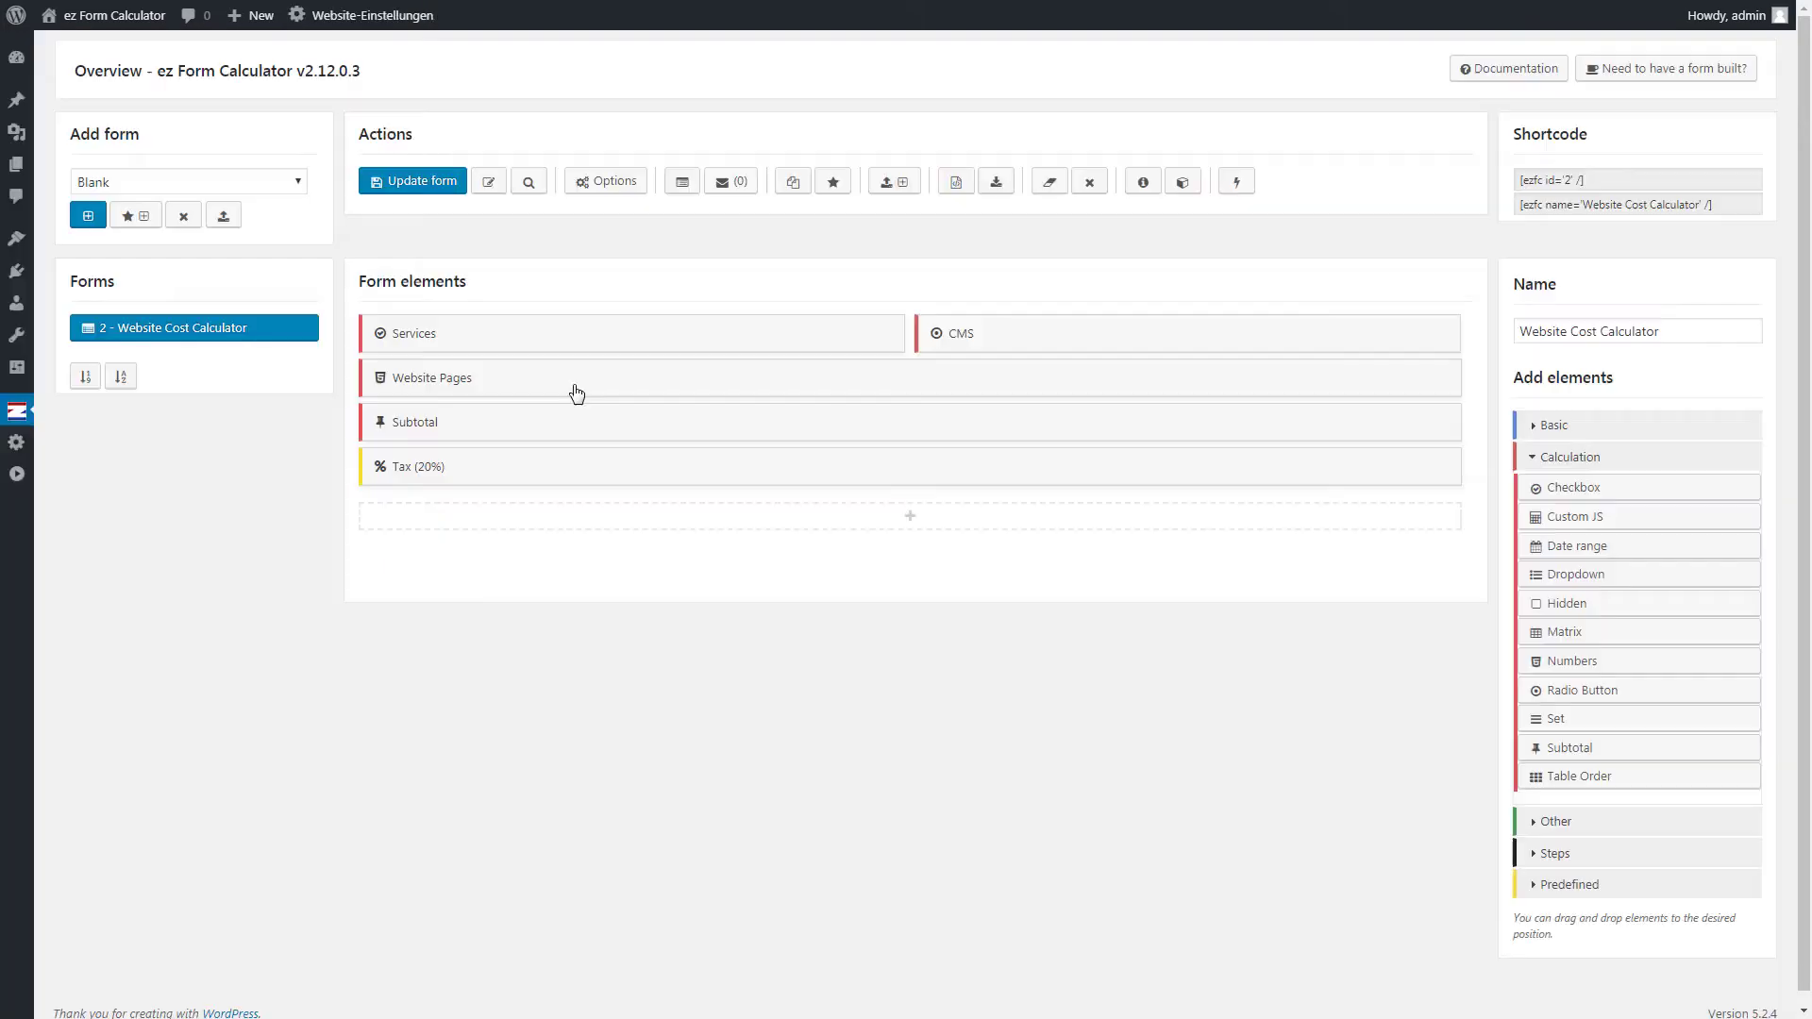
Step: Set Option_add_text_icon to 1 for the Services element and update the form
left_click(688, 335)
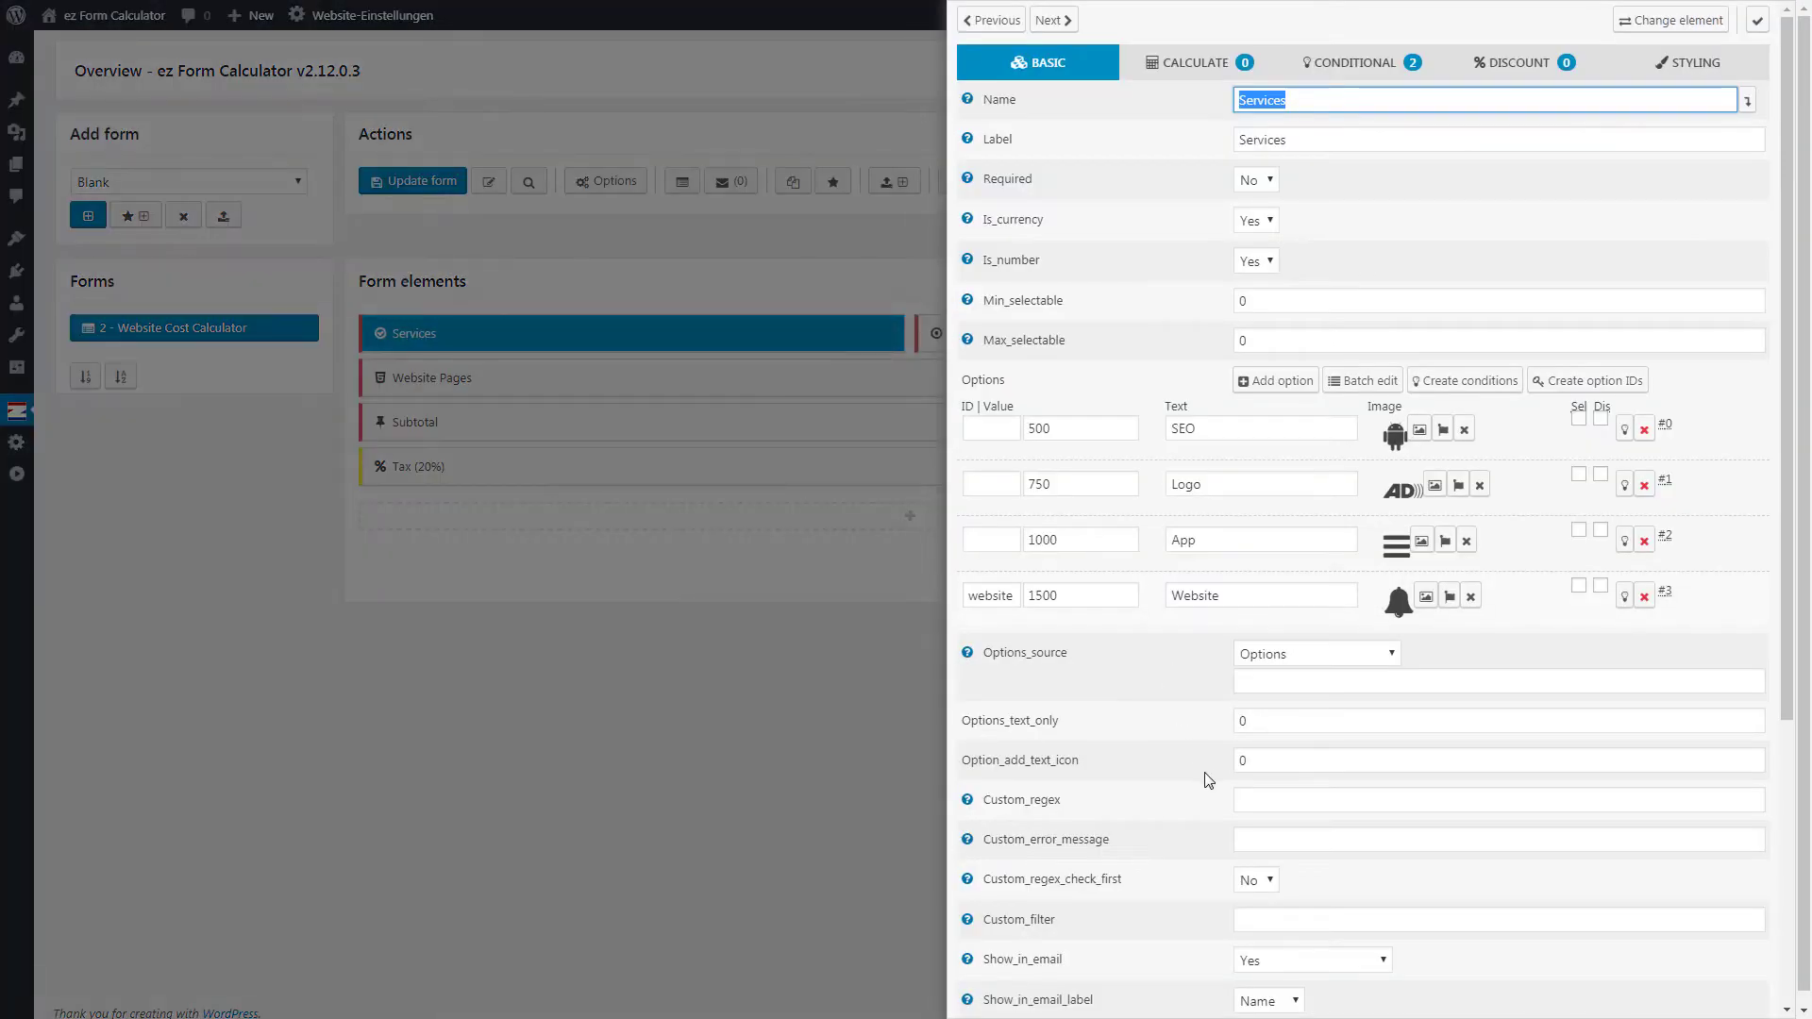
left_click(1287, 759)
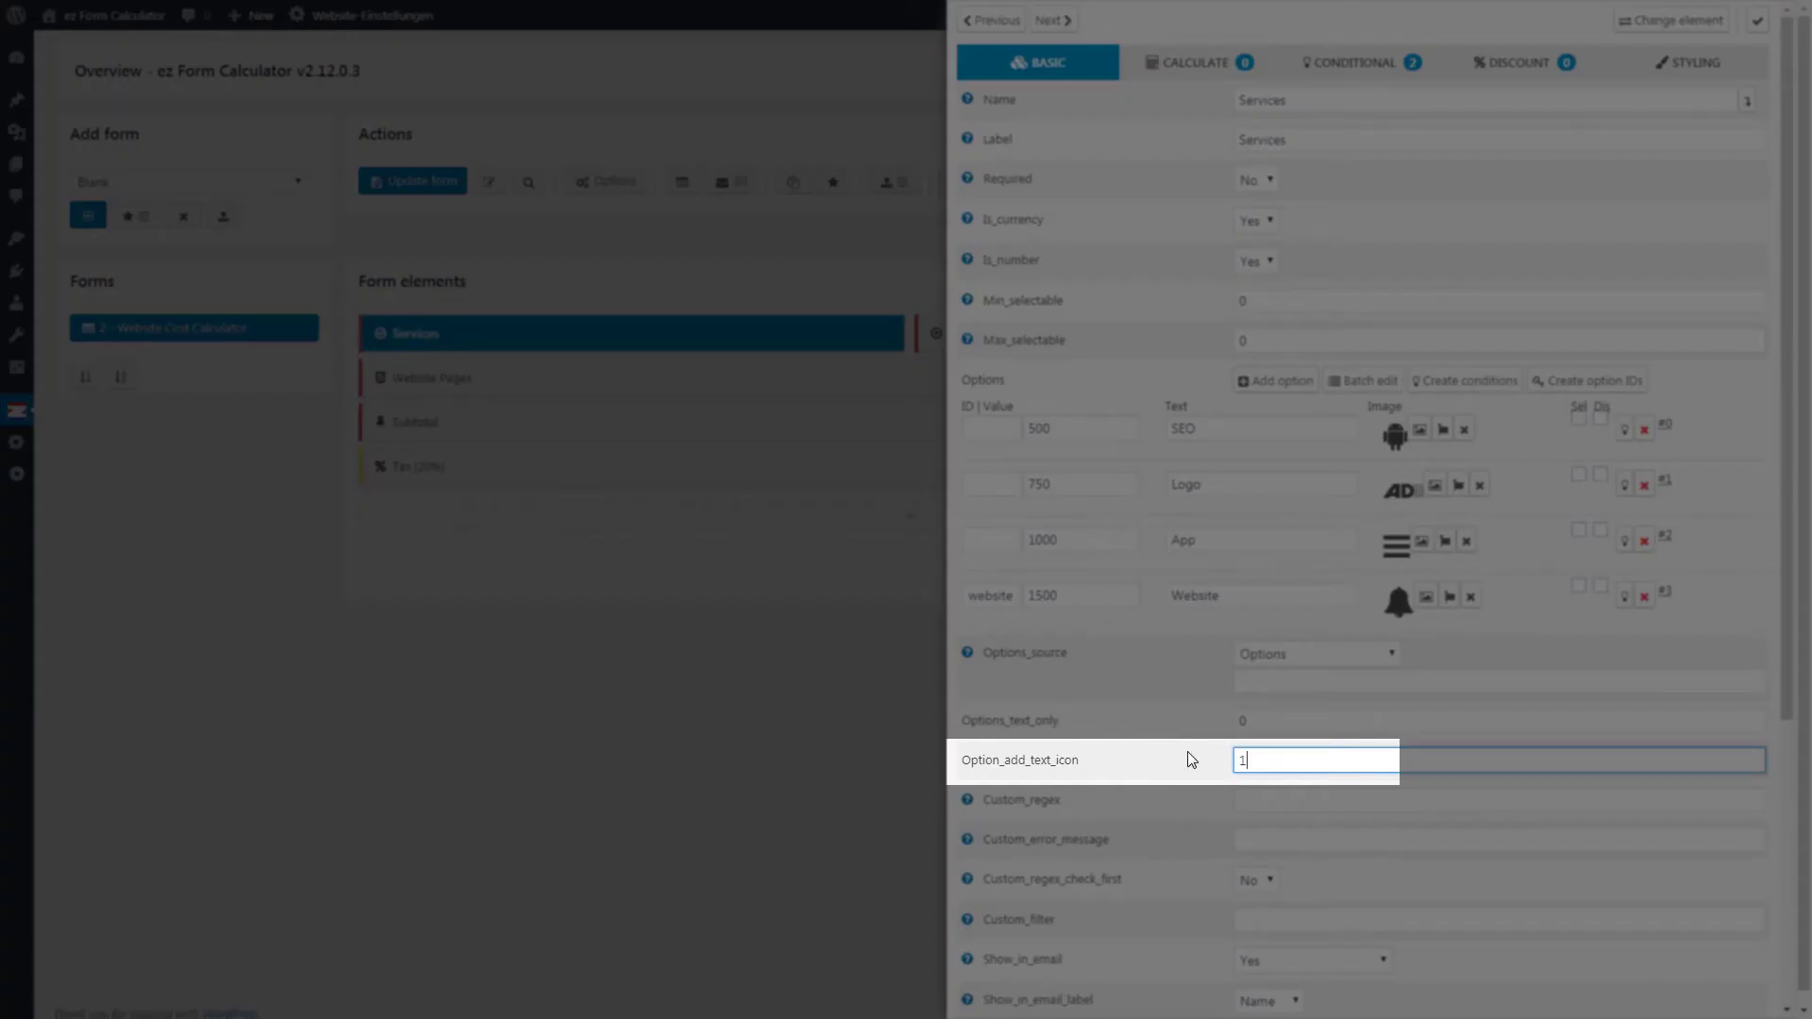
left_click(1188, 753)
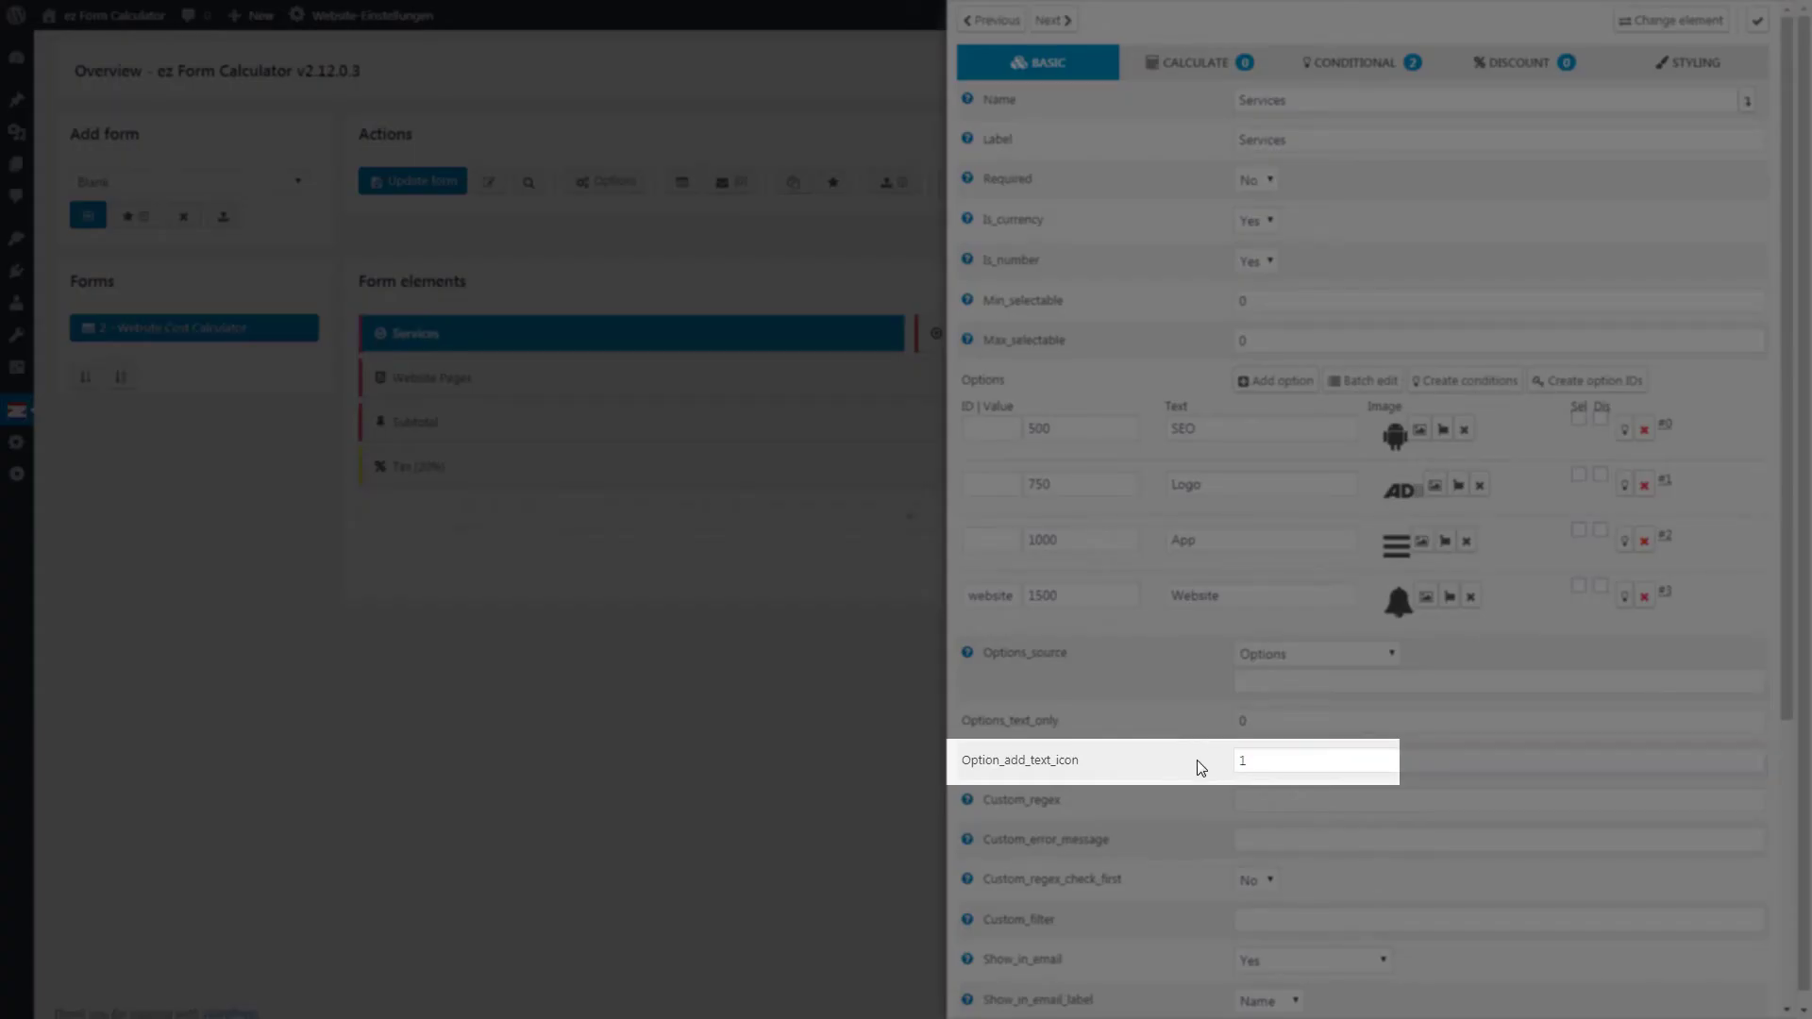
left_click(641, 719)
left_click(429, 188)
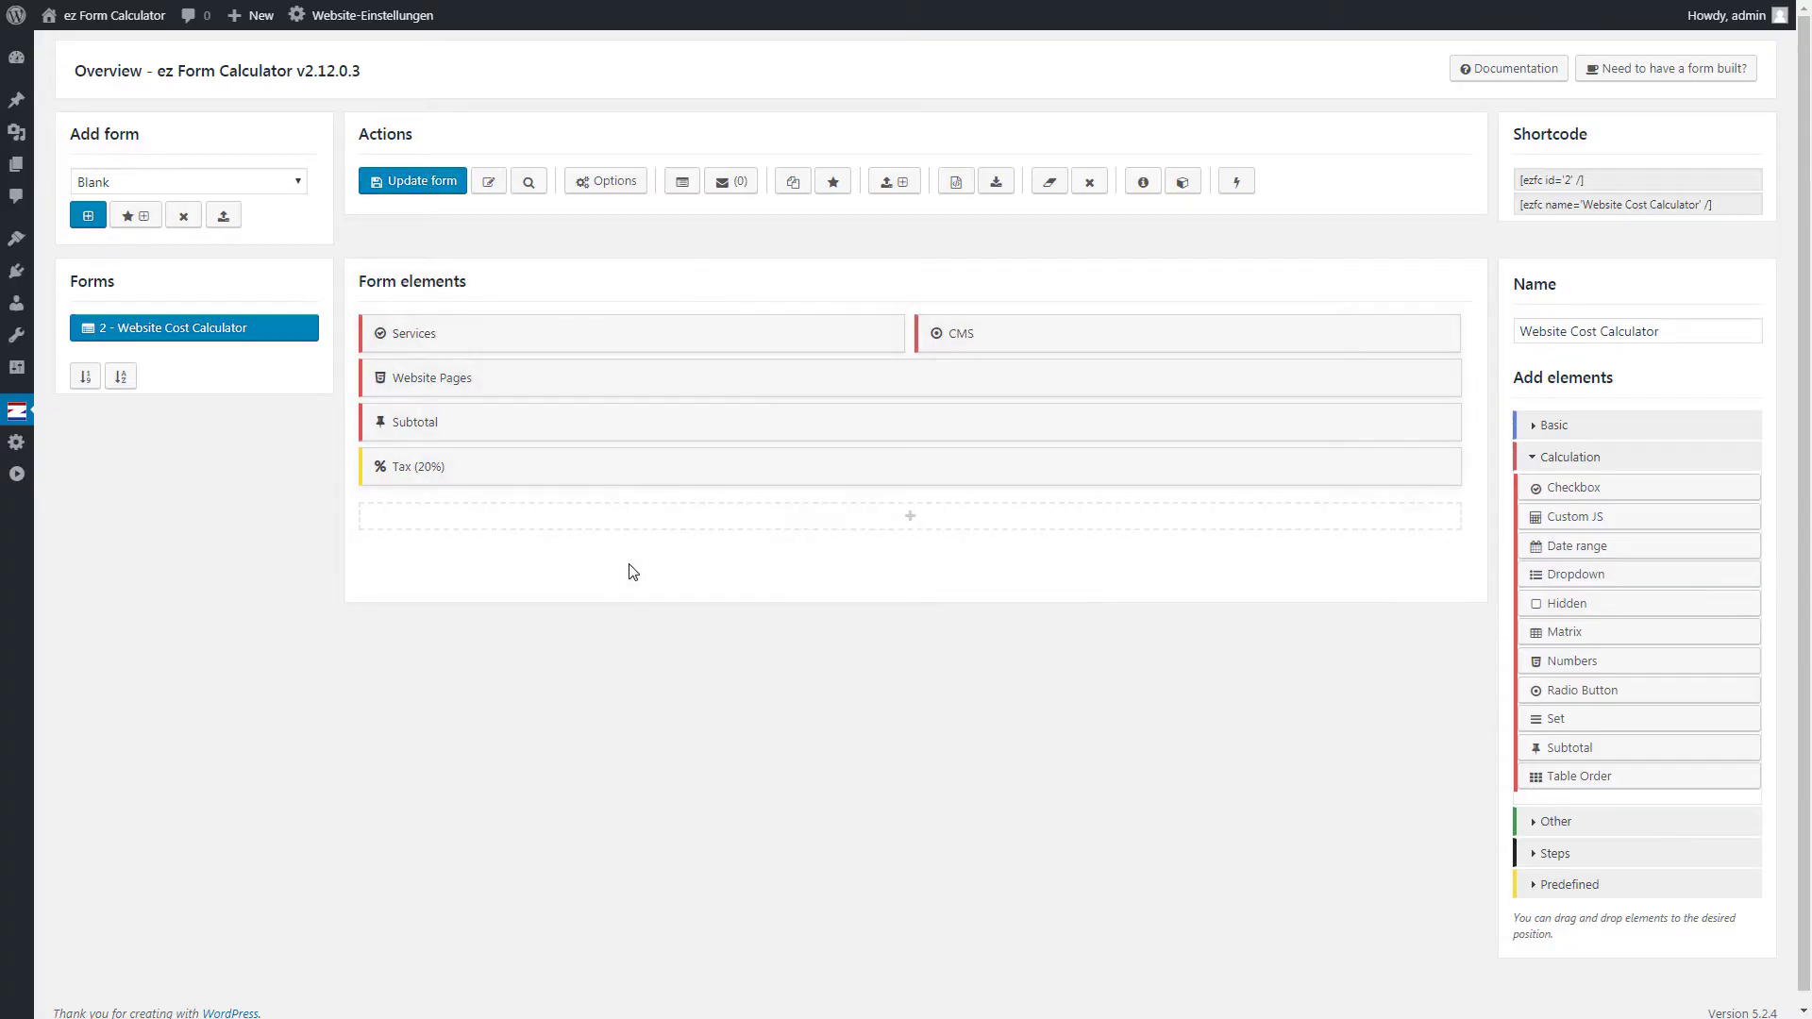